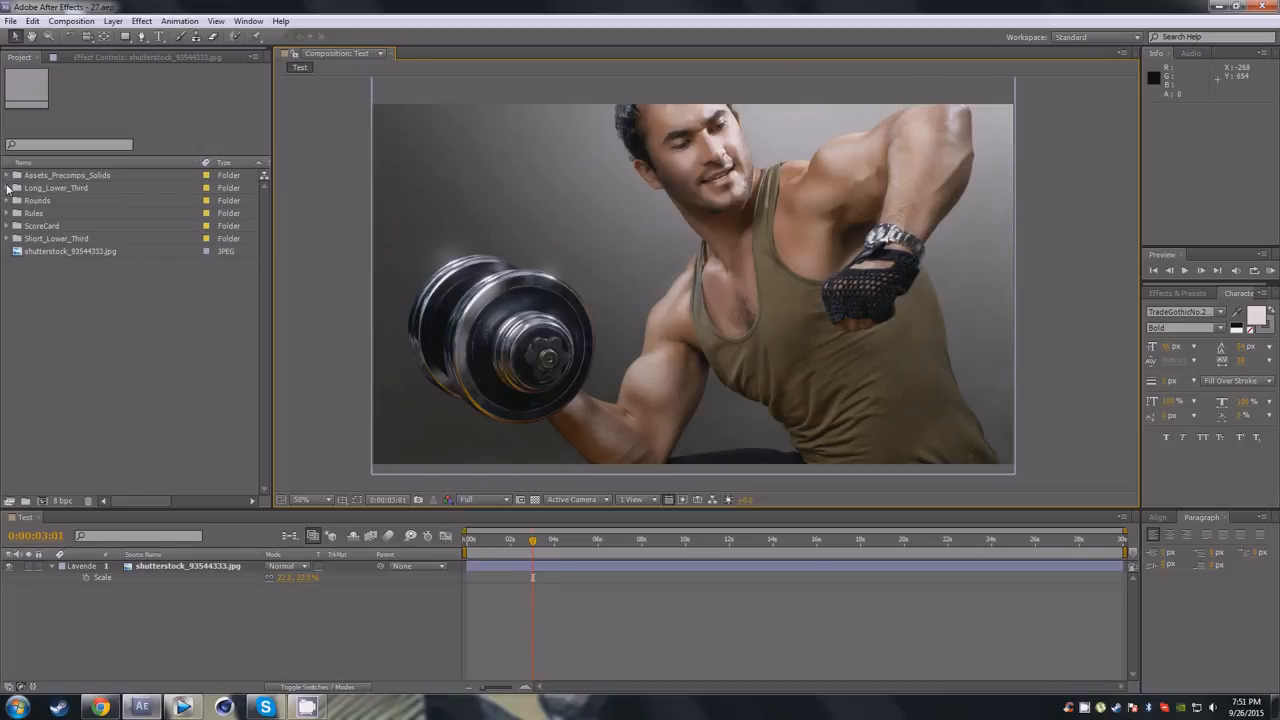
Add the Long_Lower_Third render composition to the Test timeline above the shutterstock image layer.
click(8, 188)
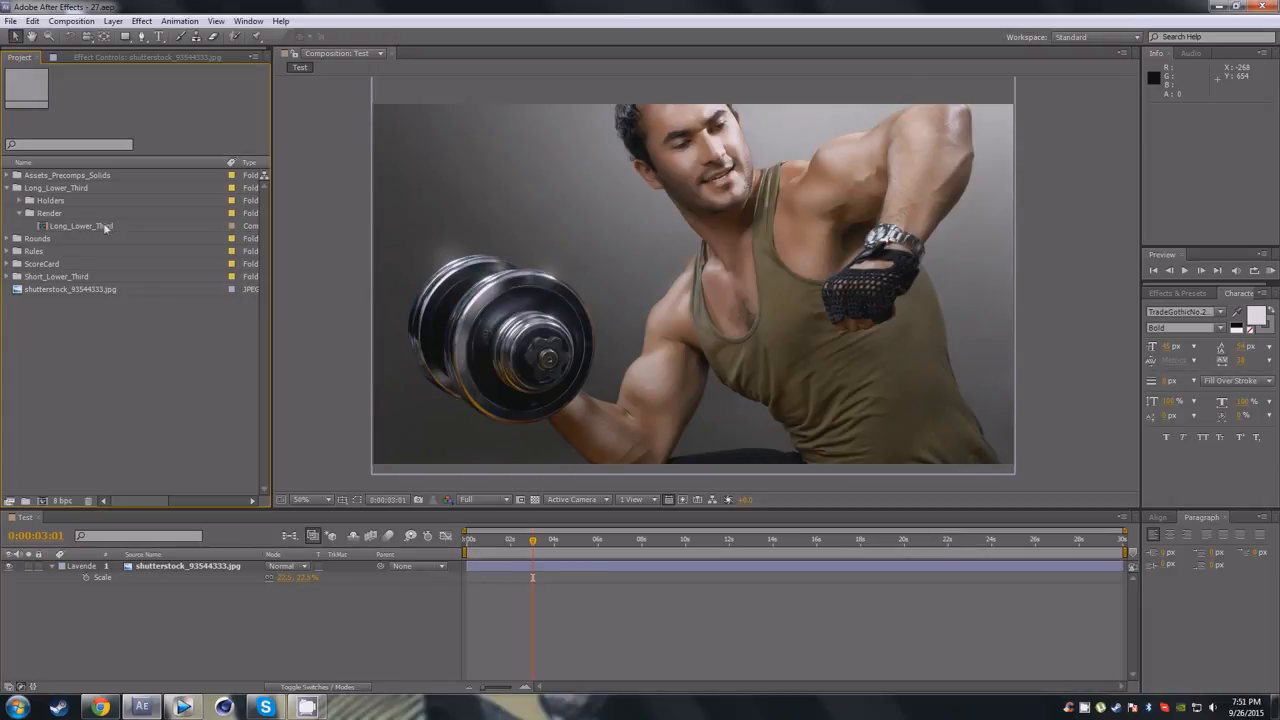
drag(77, 228, 209, 565)
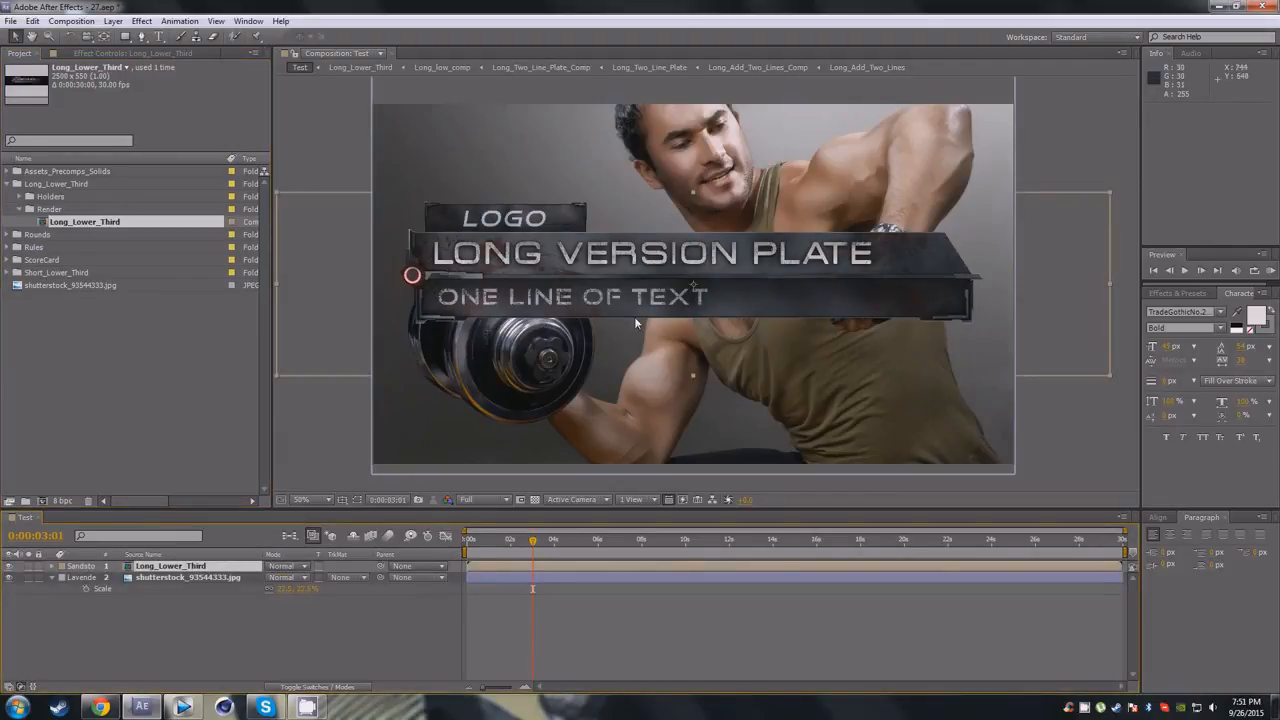
drag(518, 298, 563, 296)
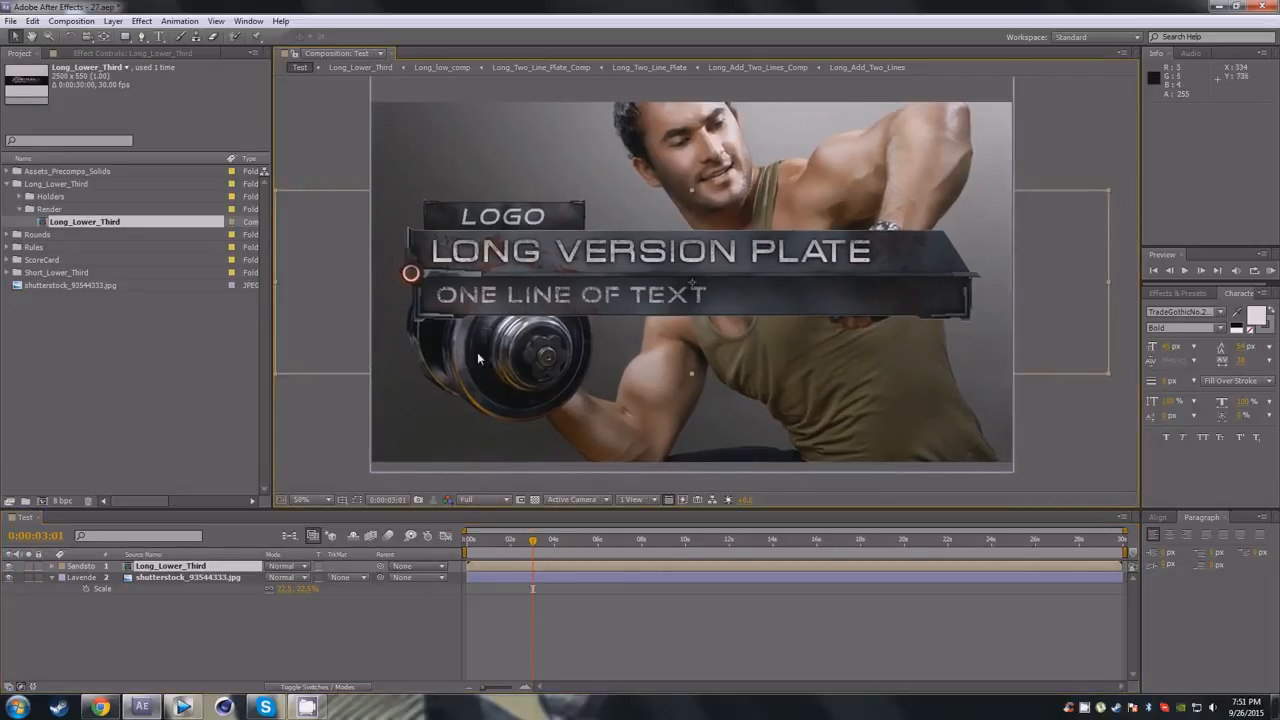
Scale the Long_Lower_Third layer to 73% and move it down the frame to position 960, 886.
click(160, 568)
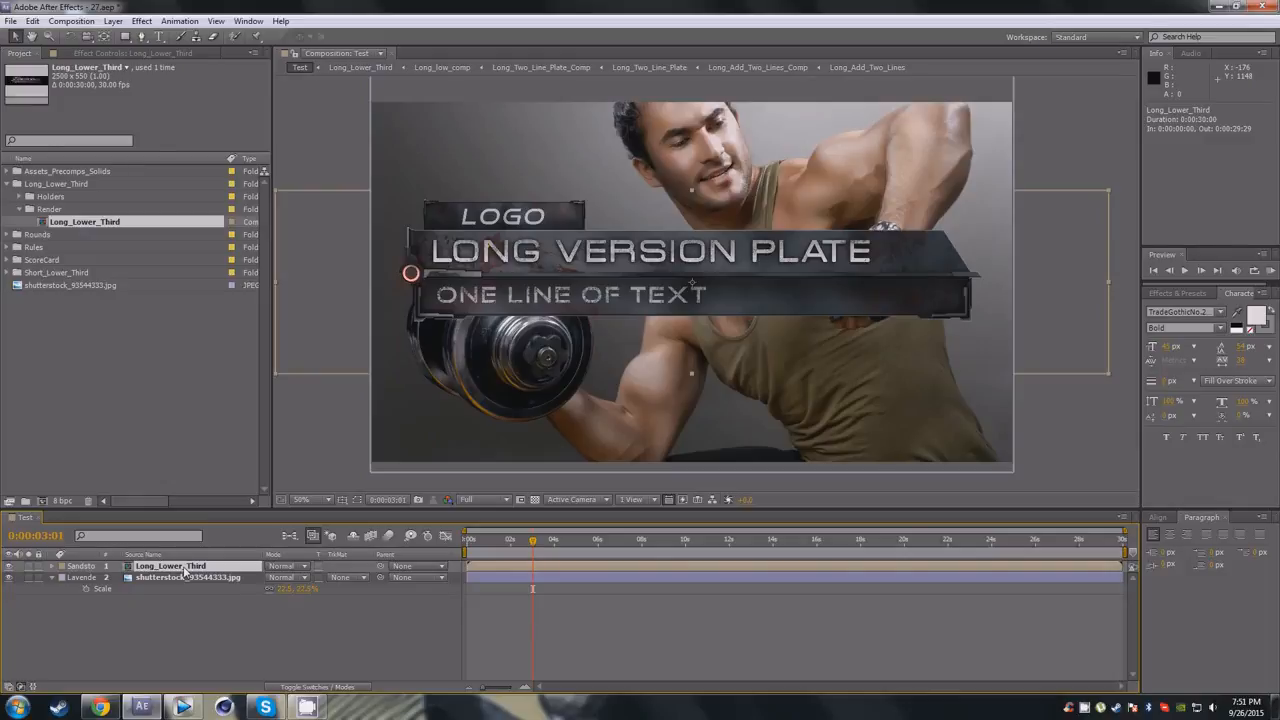
key(s)
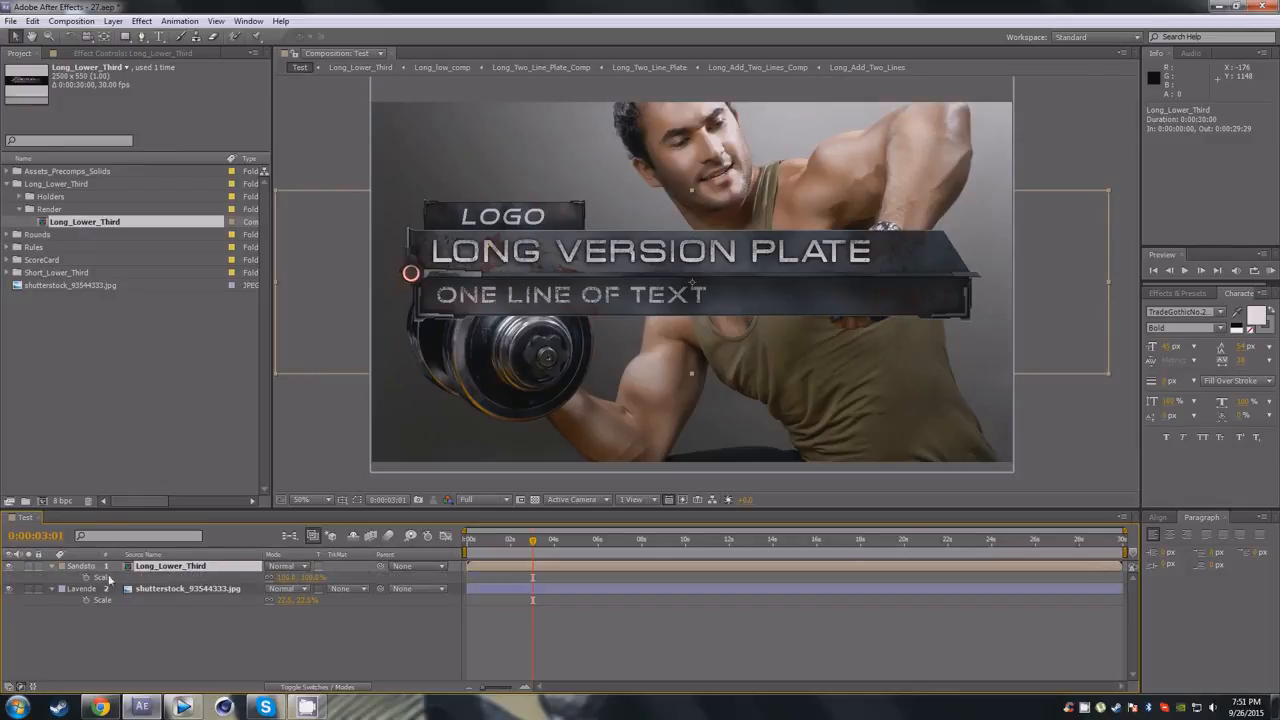
click(286, 579)
drag(287, 577, 271, 578)
drag(615, 274, 622, 385)
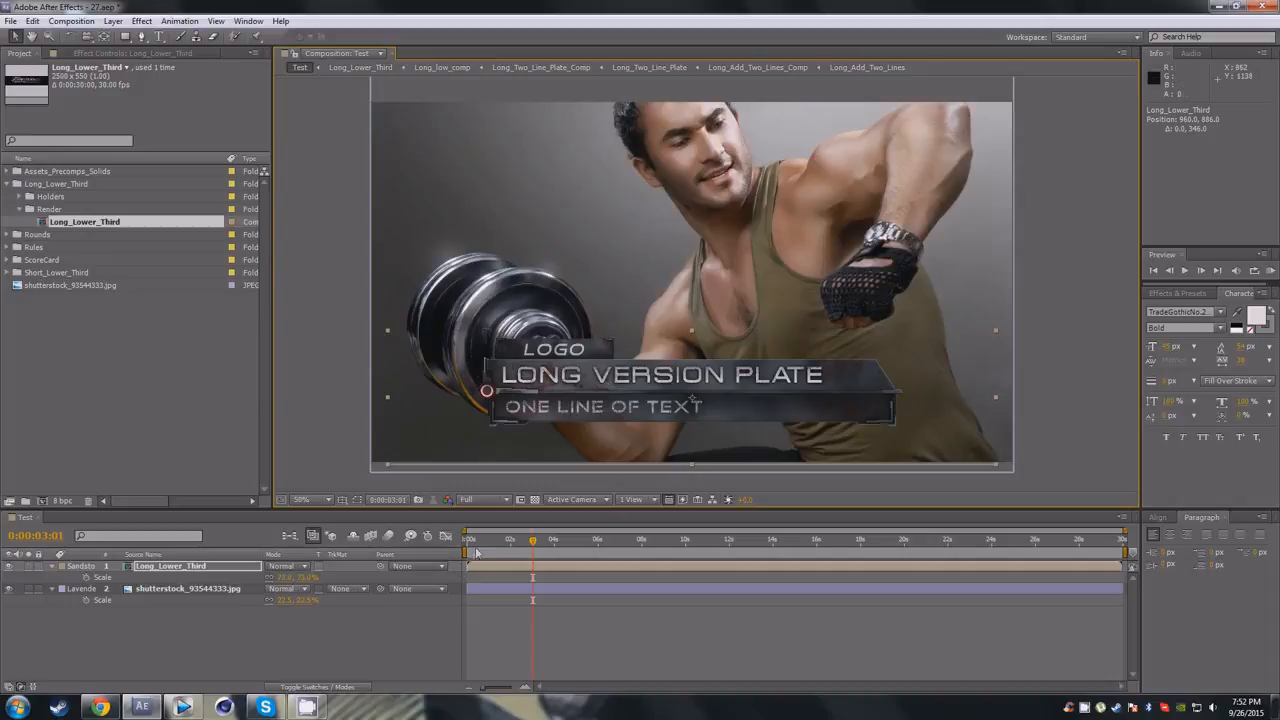
Set the current time to 0:00:02:12 and open the Long_Lower_Third composition.
mouse_move(531, 543)
mouse_down()
mouse_move(471, 555)
mouse_move(534, 551)
mouse_move(519, 552)
mouse_up()
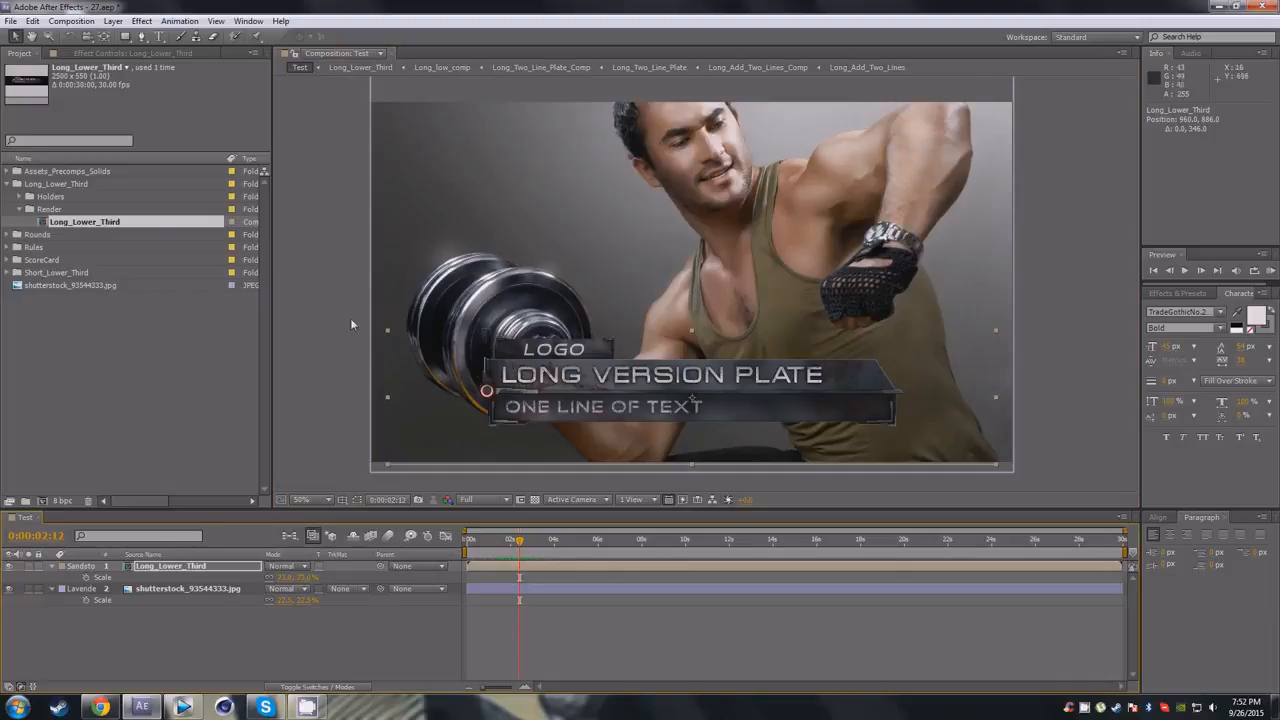
double_click(86, 222)
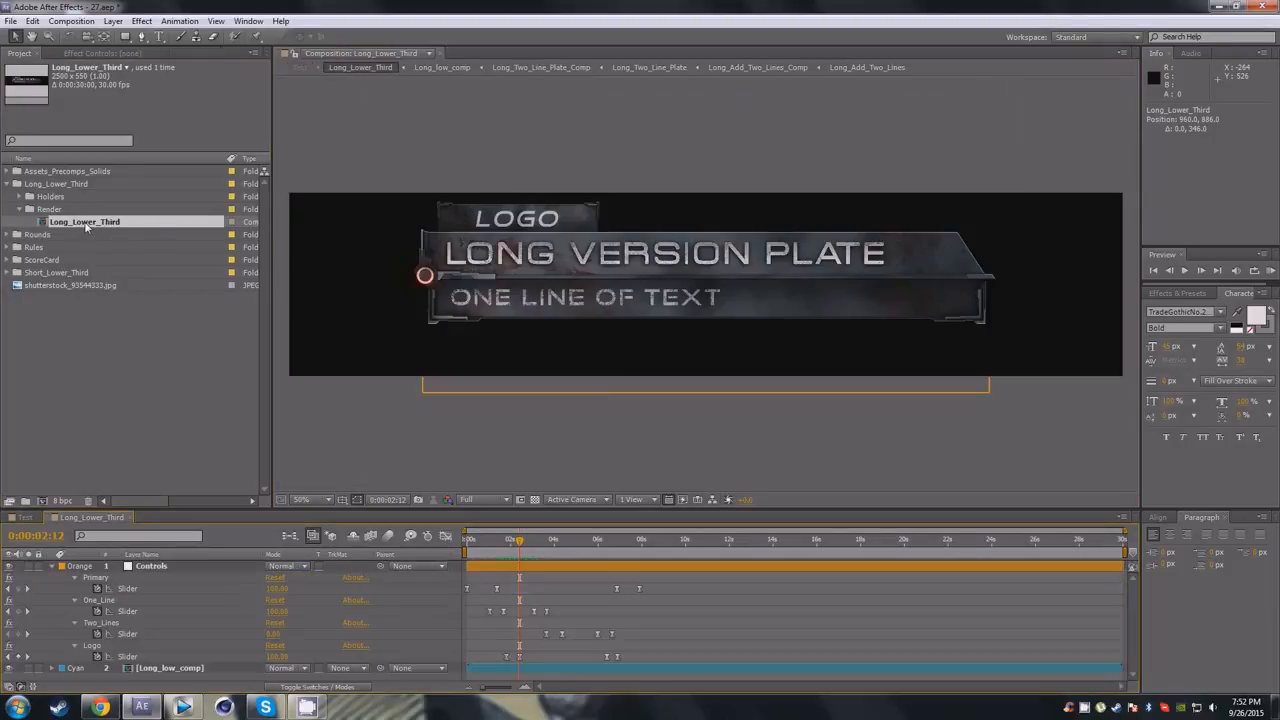
drag(639, 343, 628, 357)
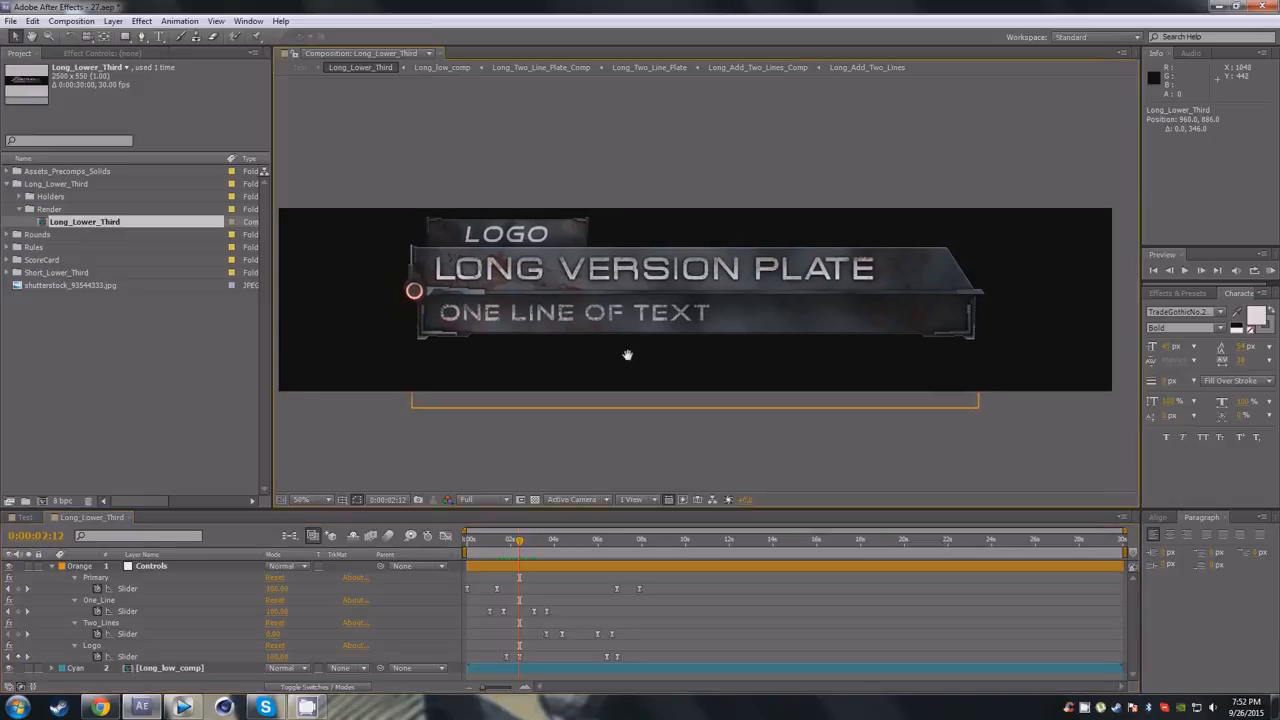
drag(663, 317, 657, 325)
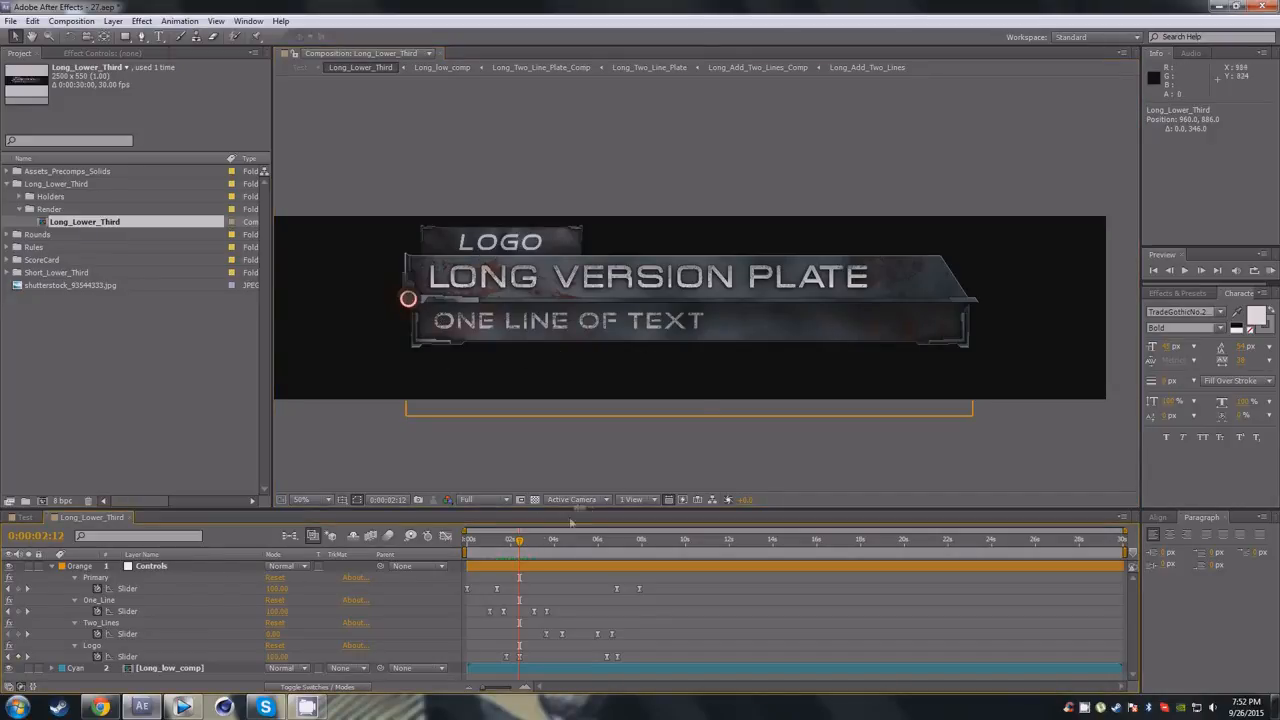
Examine how the Primary, One_Line and Two_Lines slider keyframes on the Controls layer drive the plate animation.
click(104, 579)
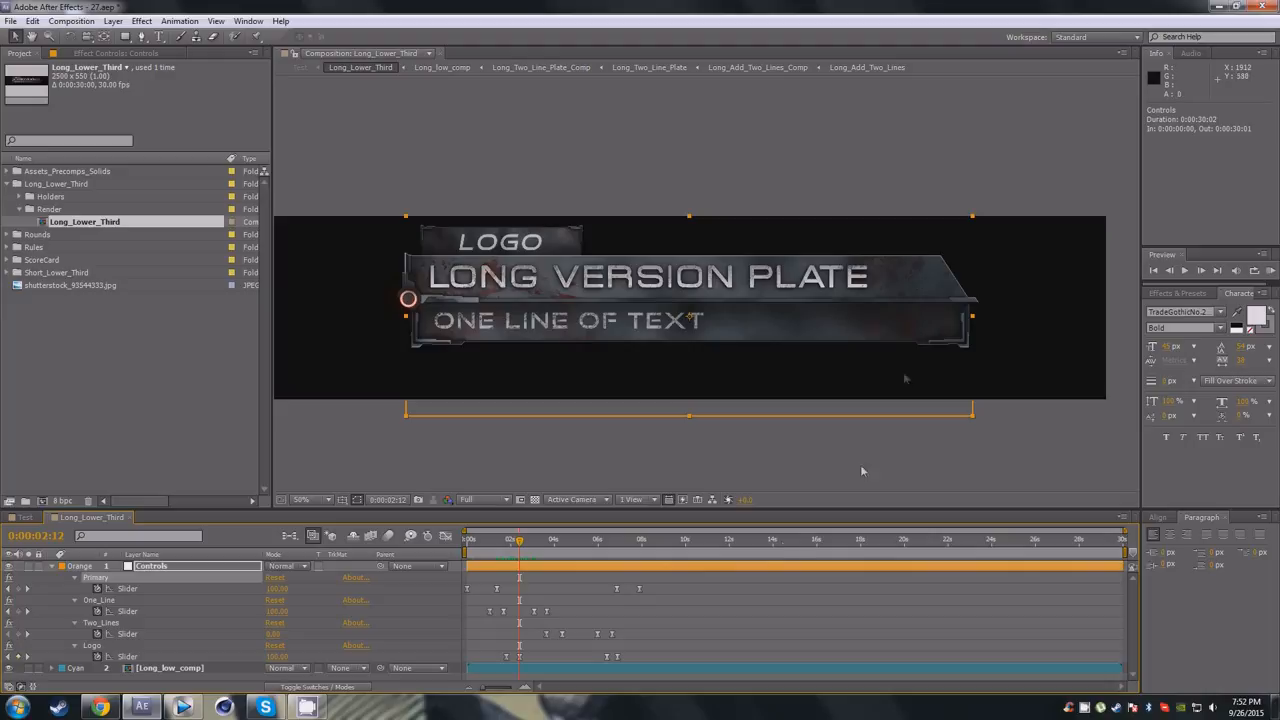
click(106, 601)
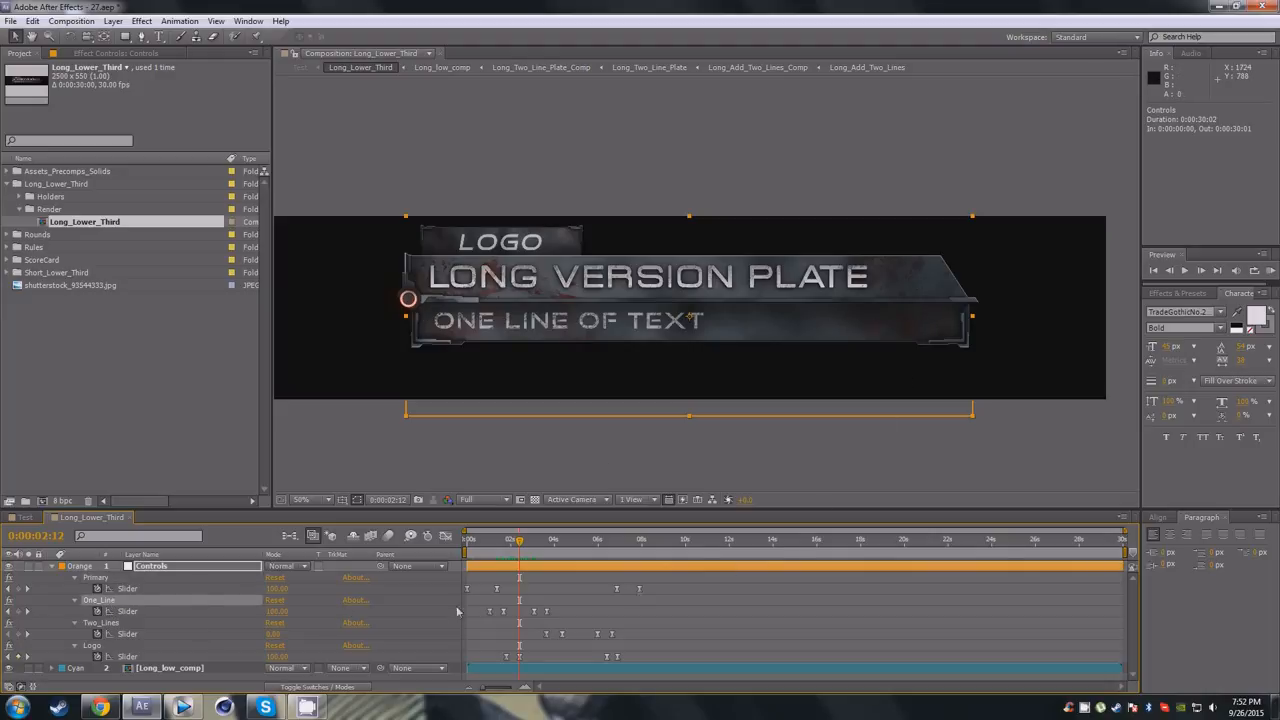
click(131, 622)
drag(530, 546, 579, 546)
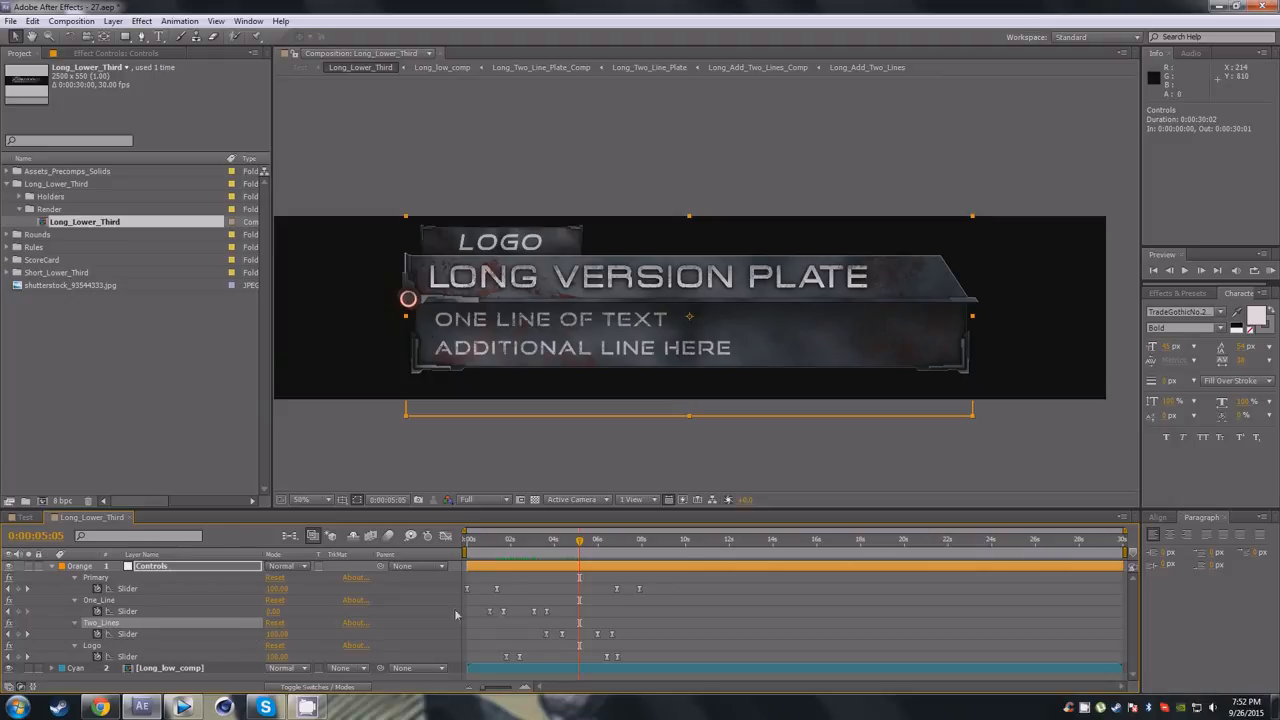
drag(601, 548, 510, 550)
click(532, 582)
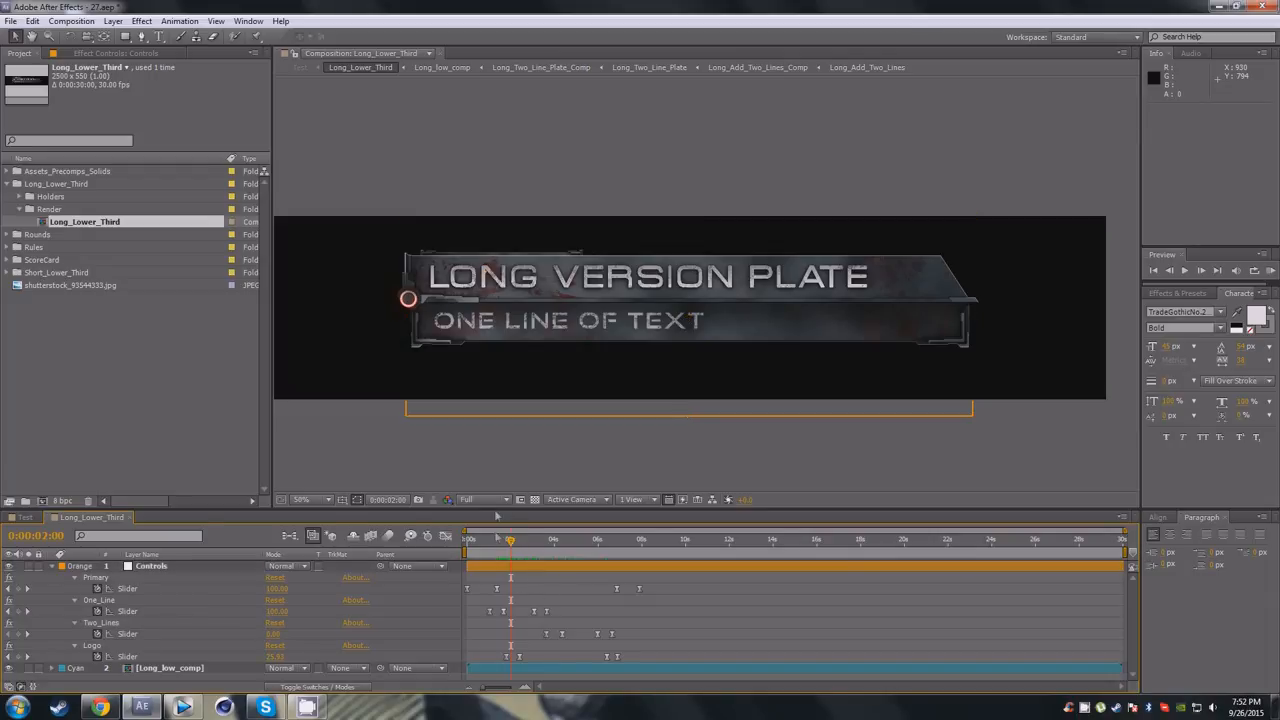
Move the second keyframe of the Primary slider earlier, to 0:00:01:00.
drag(512, 546, 498, 546)
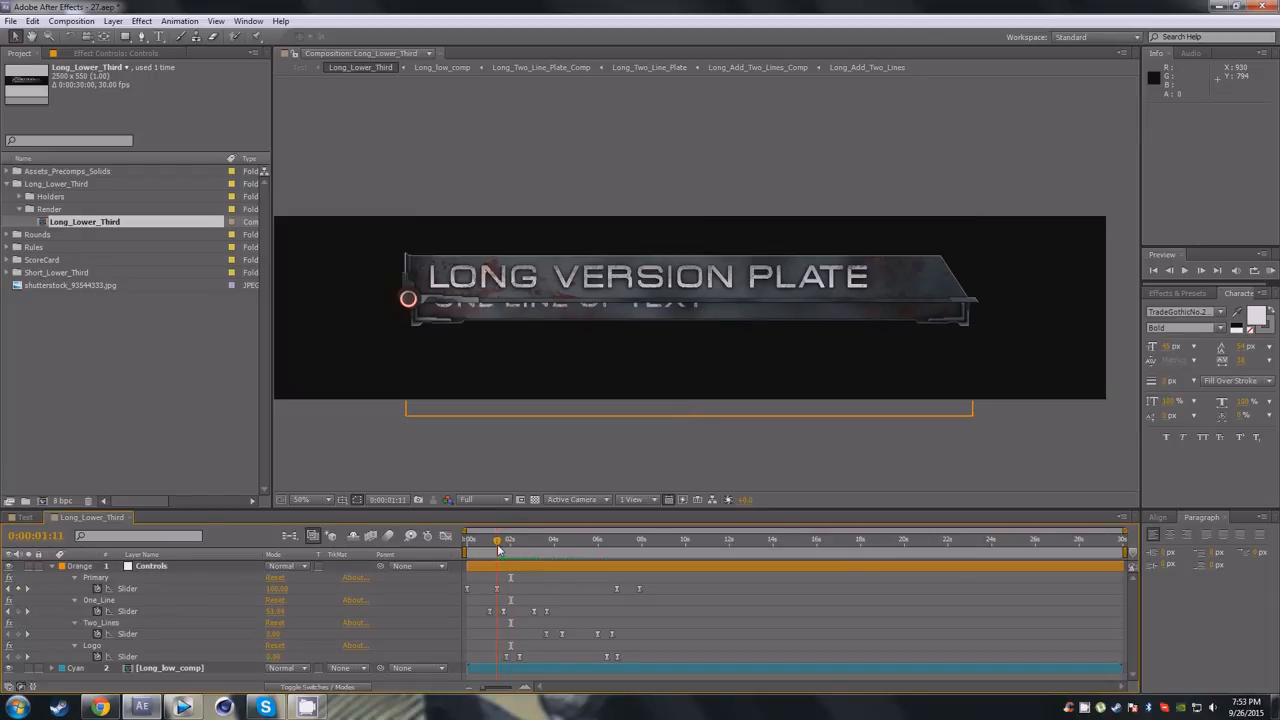
click(489, 588)
drag(497, 541, 477, 543)
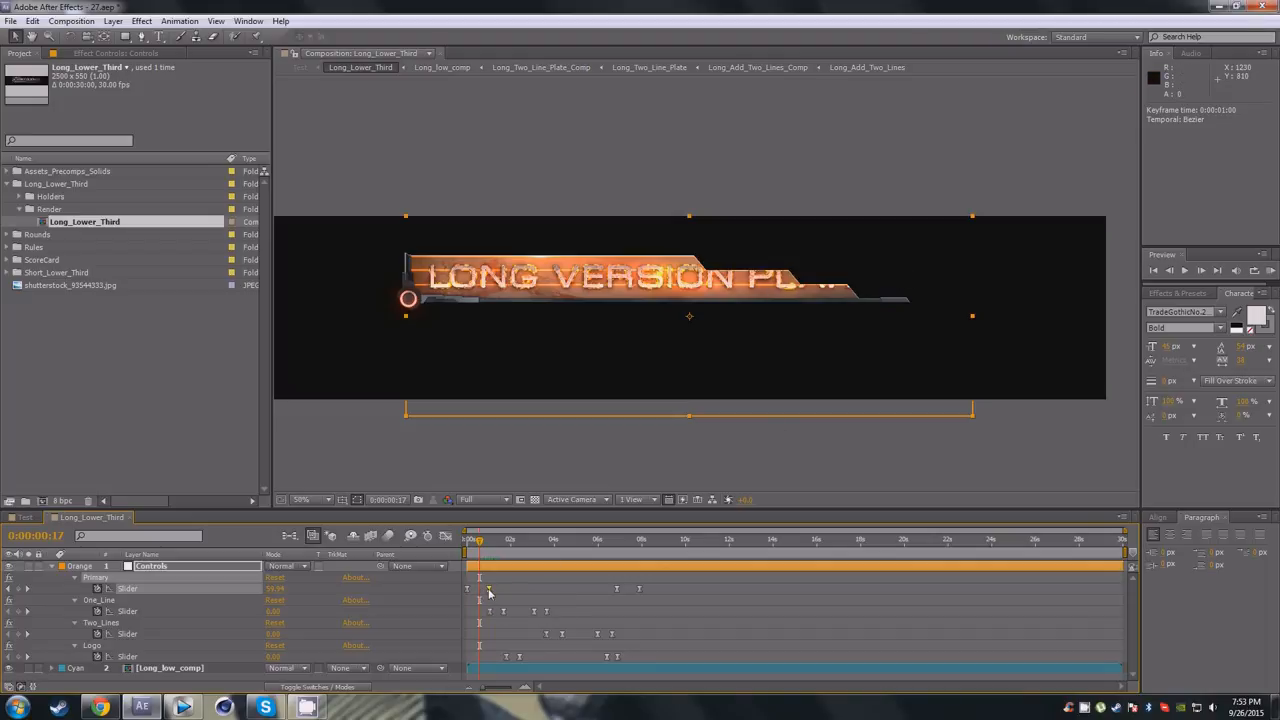
Try the Primary slider's second keyframe at 0:00:00:17 and preview the plate's opening animation.
drag(484, 590, 479, 590)
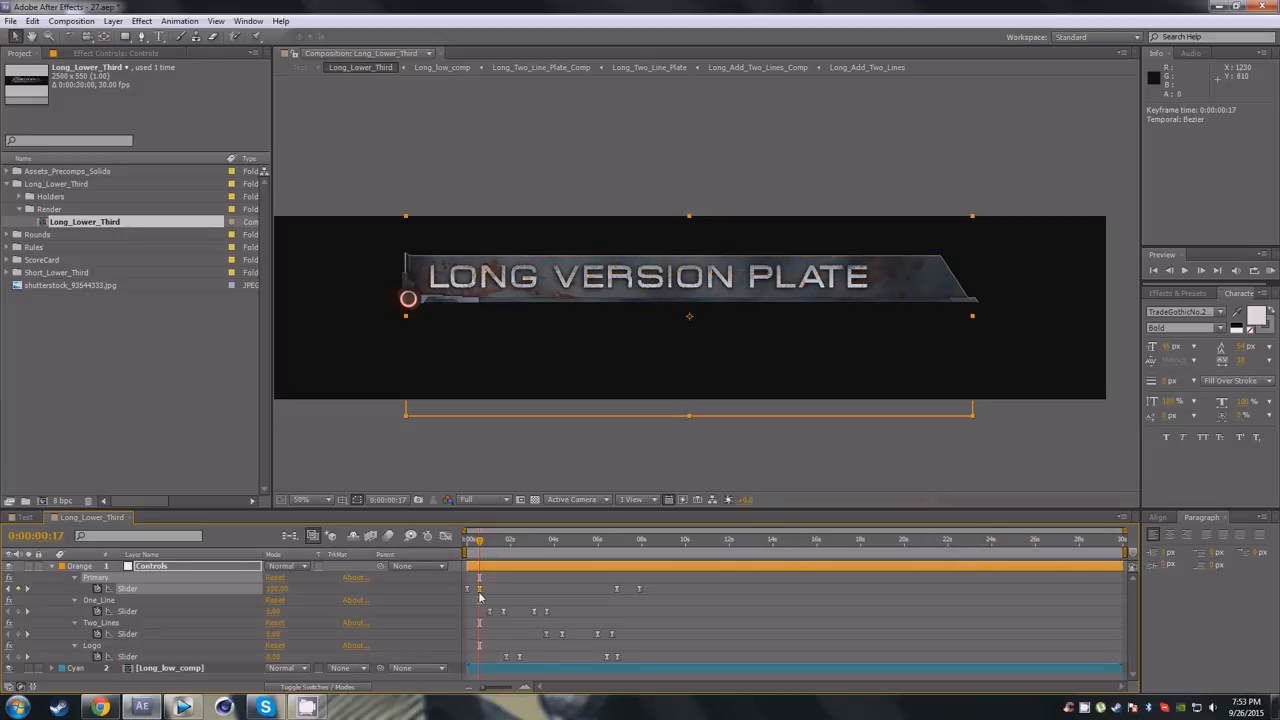
mouse_move(479, 541)
mouse_down()
mouse_move(466, 543)
mouse_move(486, 591)
mouse_move(489, 544)
mouse_up()
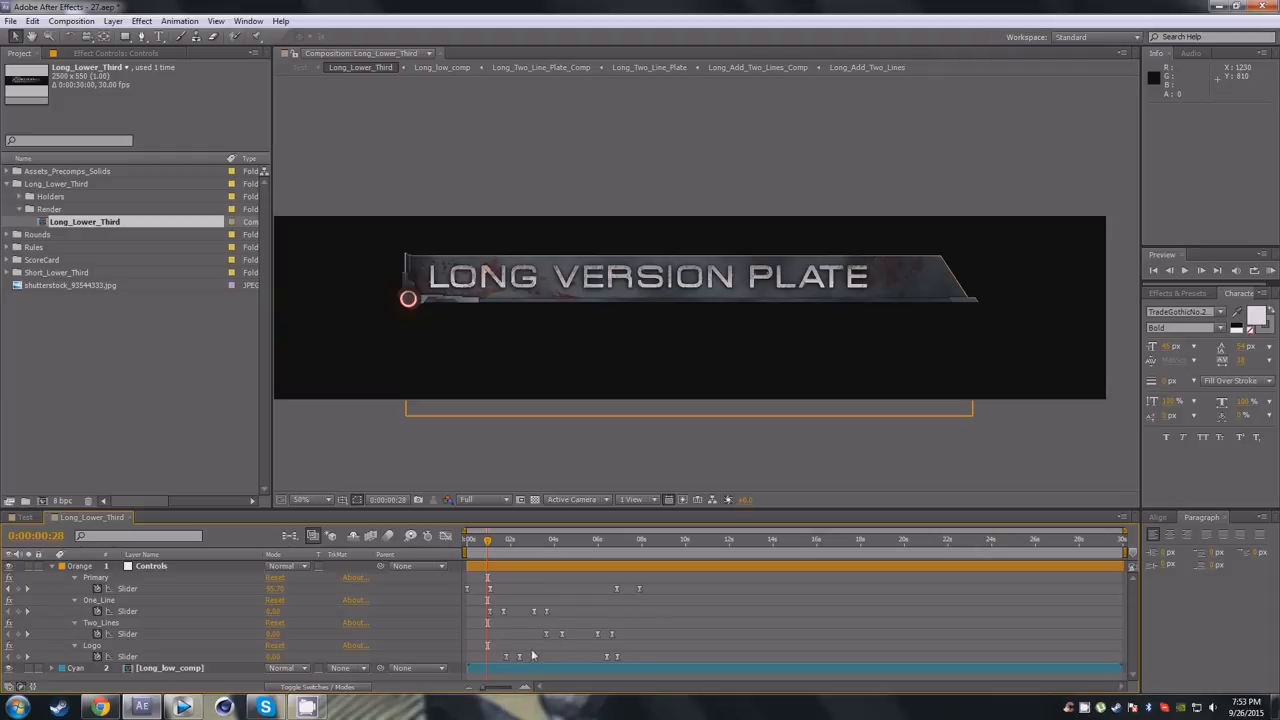
drag(491, 557, 514, 552)
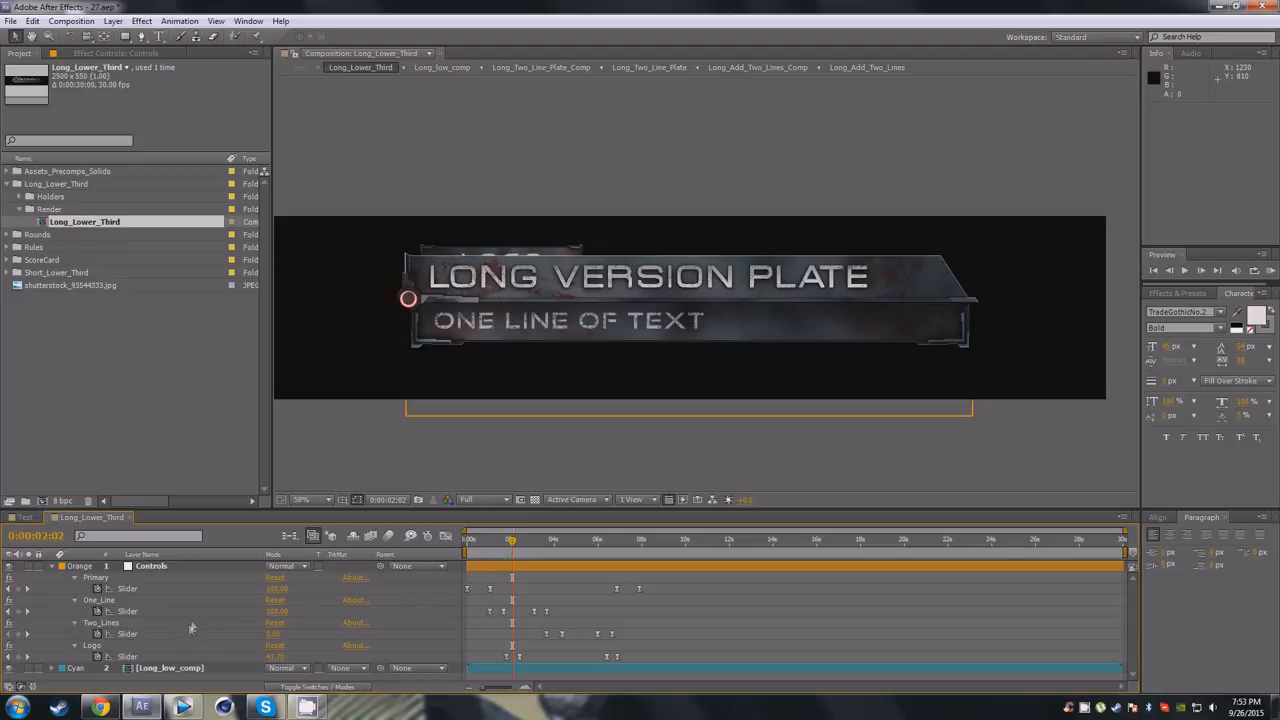
Remove the One_Line slider's keyframes and set its value to 0.
click(97, 612)
click(276, 612)
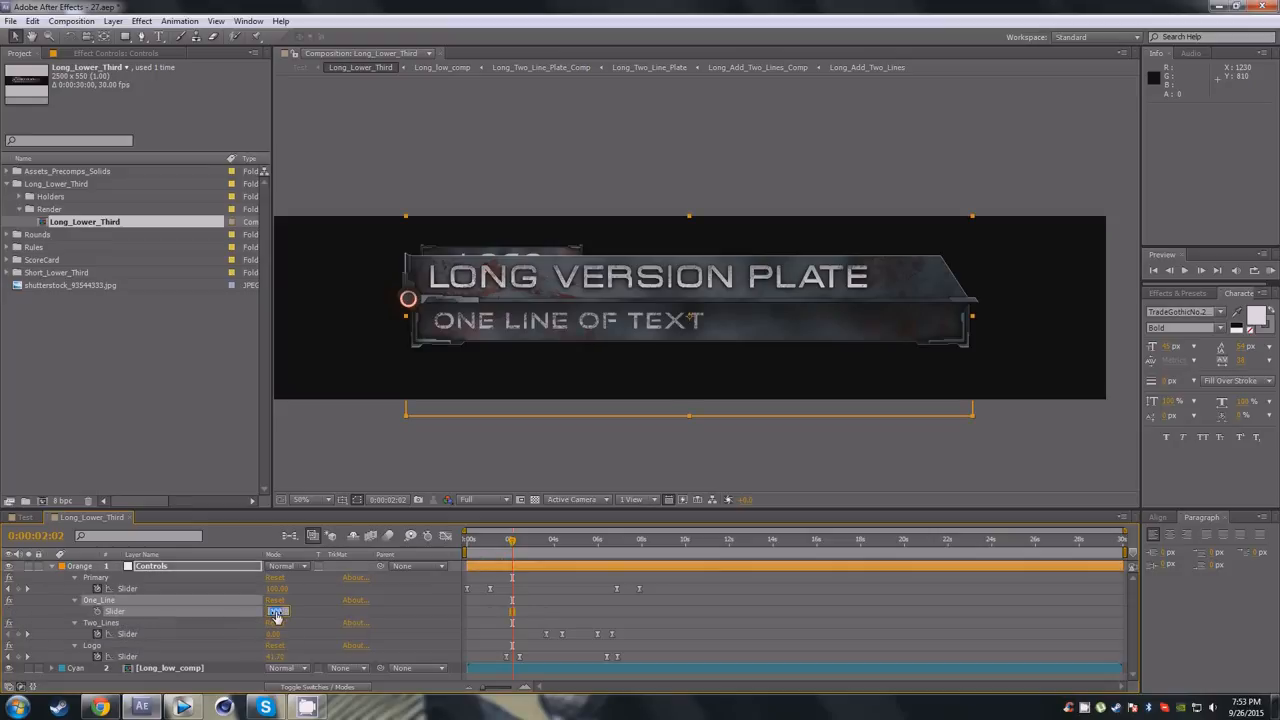
text(0)
key(Return)
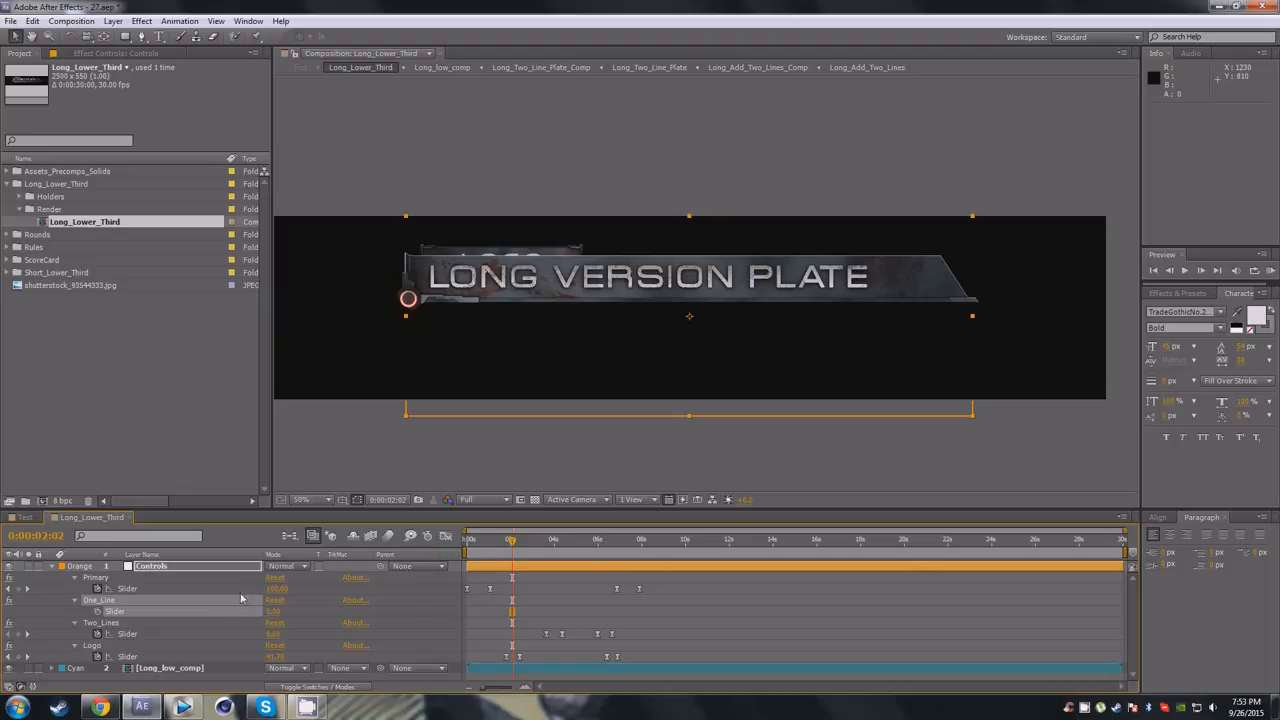
Move the first two Two_Lines slider keyframes earlier, to about one and two seconds.
drag(535, 627, 507, 634)
click(563, 639)
click(507, 540)
drag(507, 540, 486, 552)
Set the composition preview resolution to Quarter and preview the two-line opening animation up to 0:00:03:12.
click(478, 500)
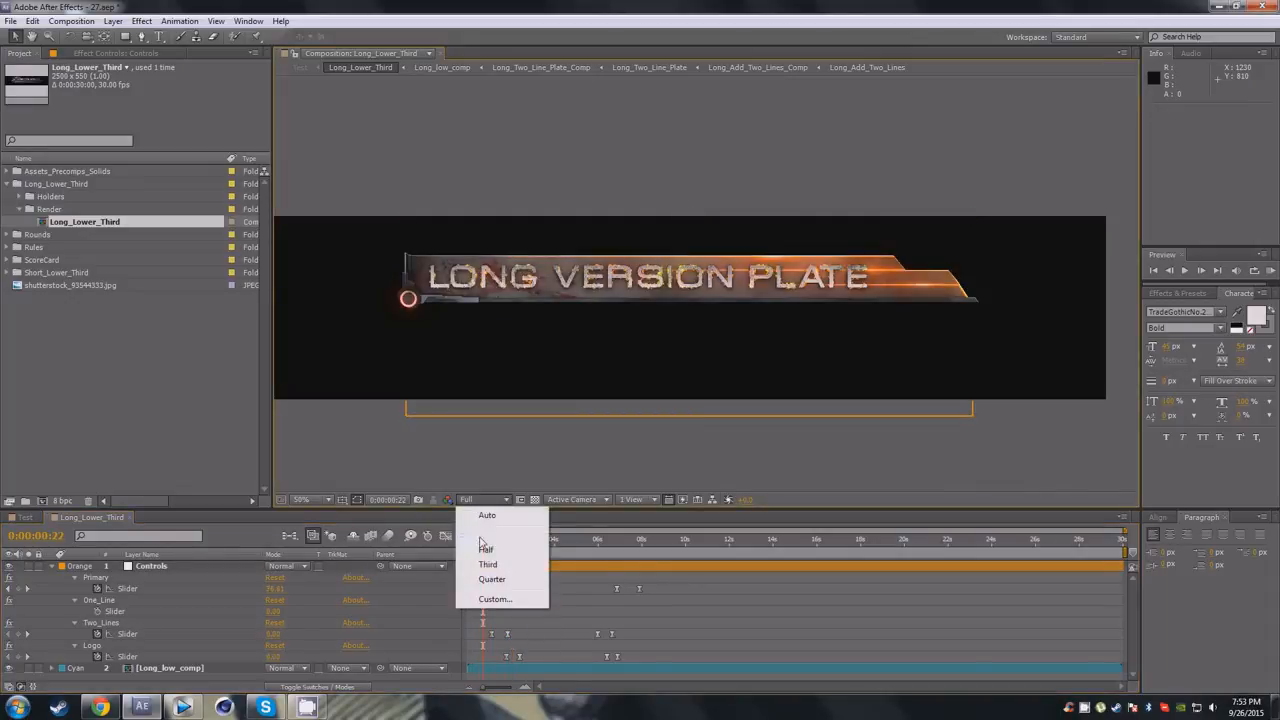
click(491, 580)
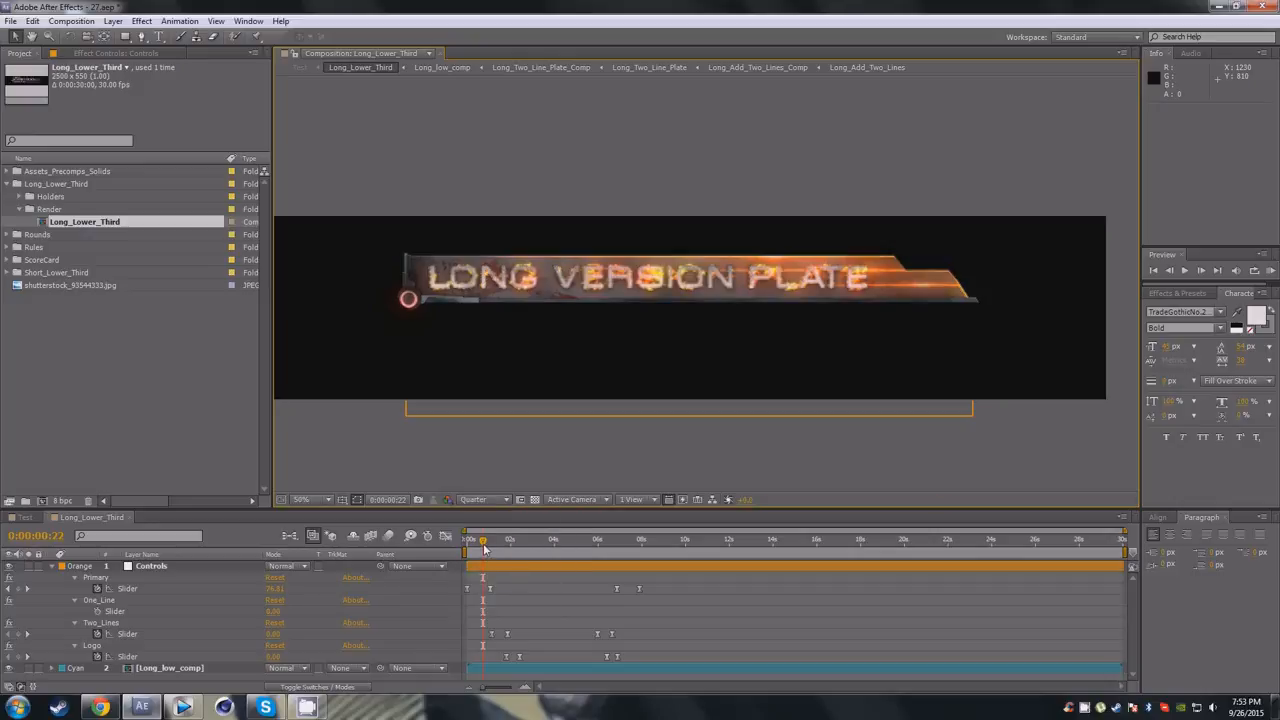
drag(484, 548, 513, 553)
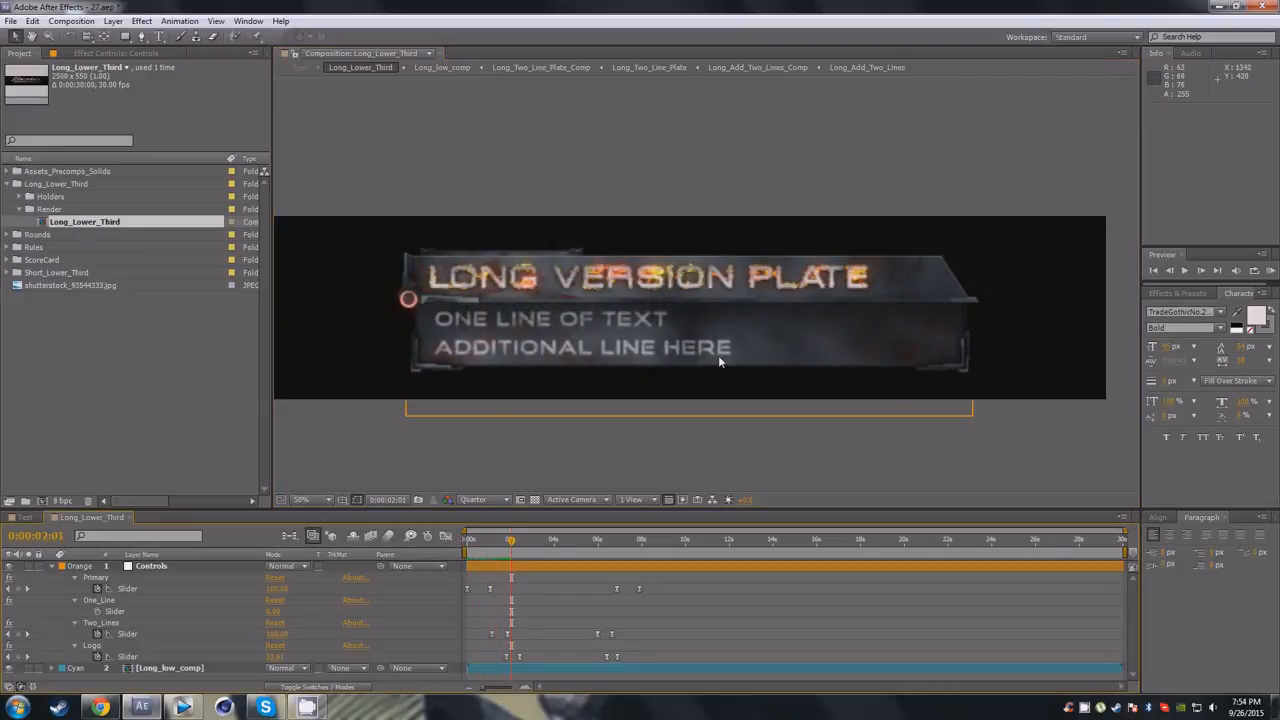
drag(510, 542, 541, 545)
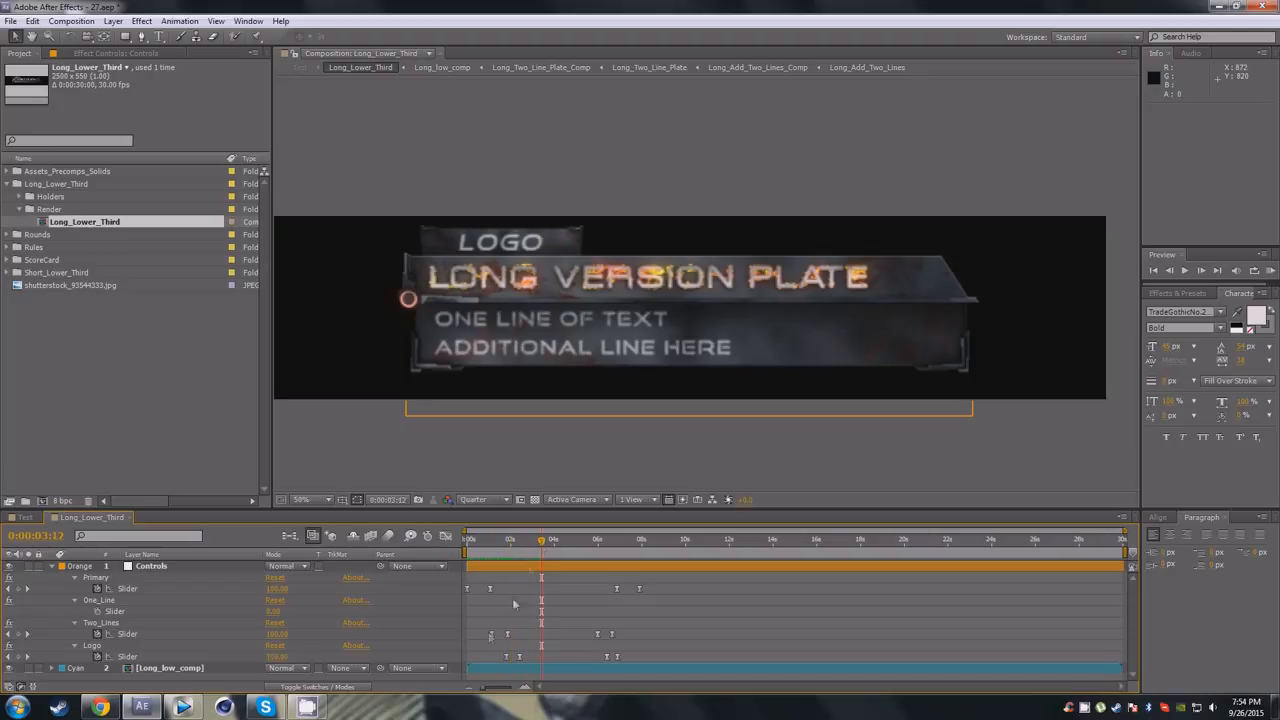
Try removing the Logo slider's keyframes with its value at 0, and undo that change.
click(98, 658)
click(275, 658)
text(0)
key(Return)
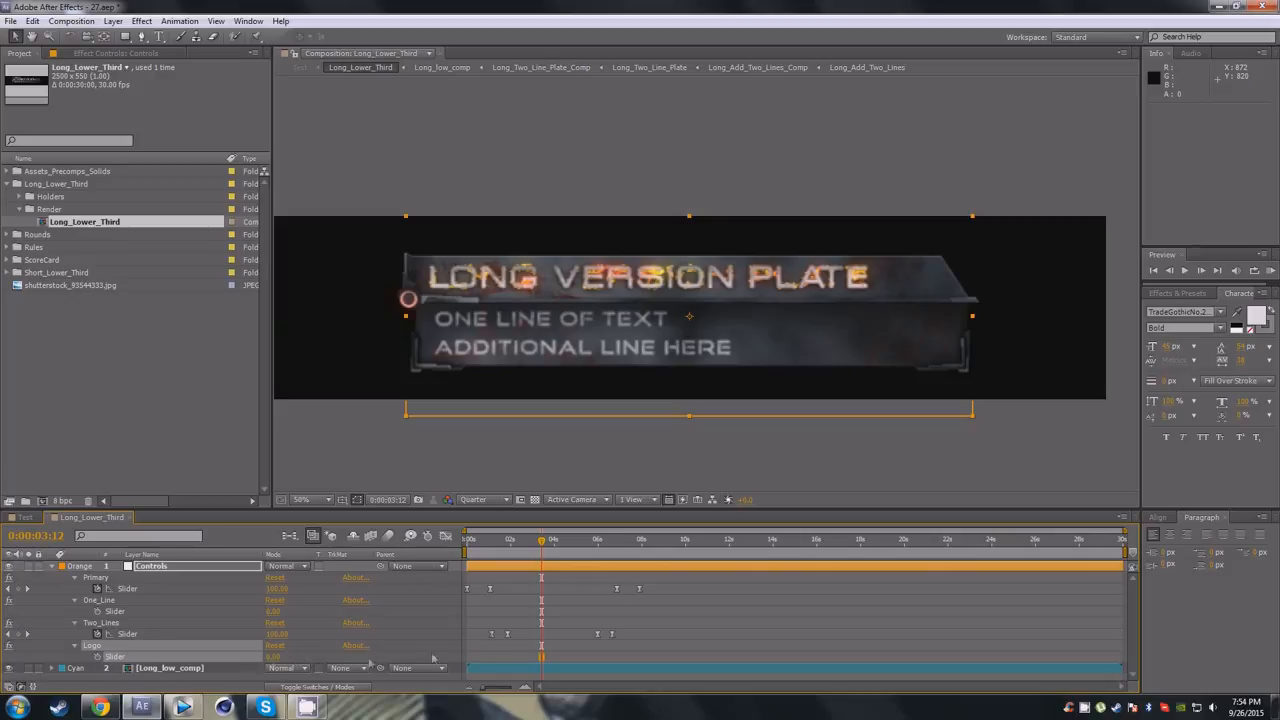
key(ctrl+z)
key(ctrl+z)
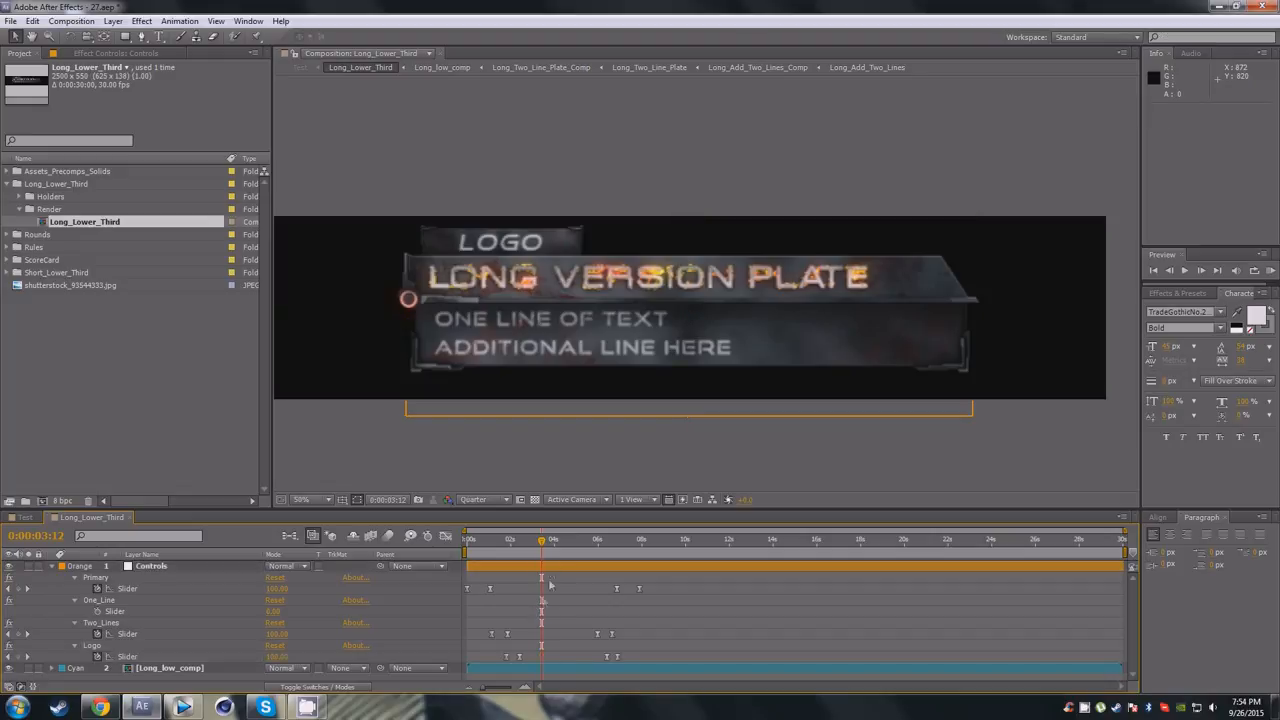
Move the current time to 0:00:05:15 and return to the Test composition, closing the Long_Lower_Third timeline.
drag(543, 545, 587, 551)
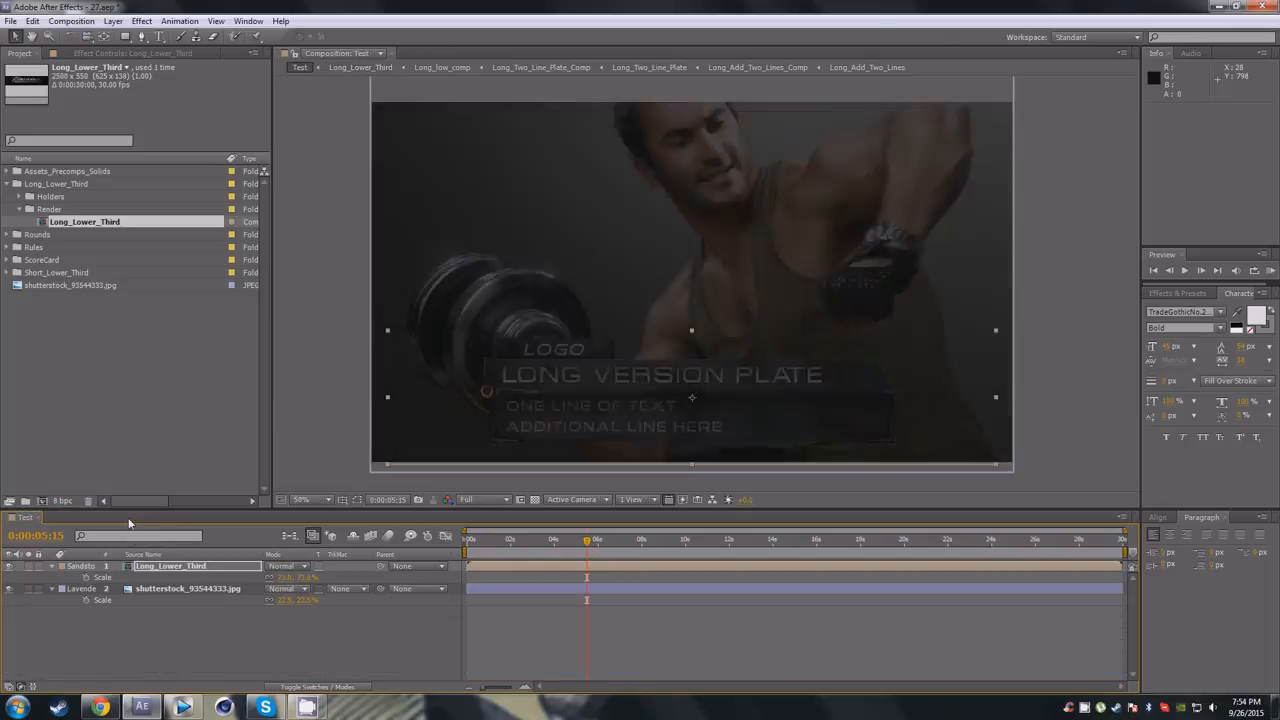
click(129, 518)
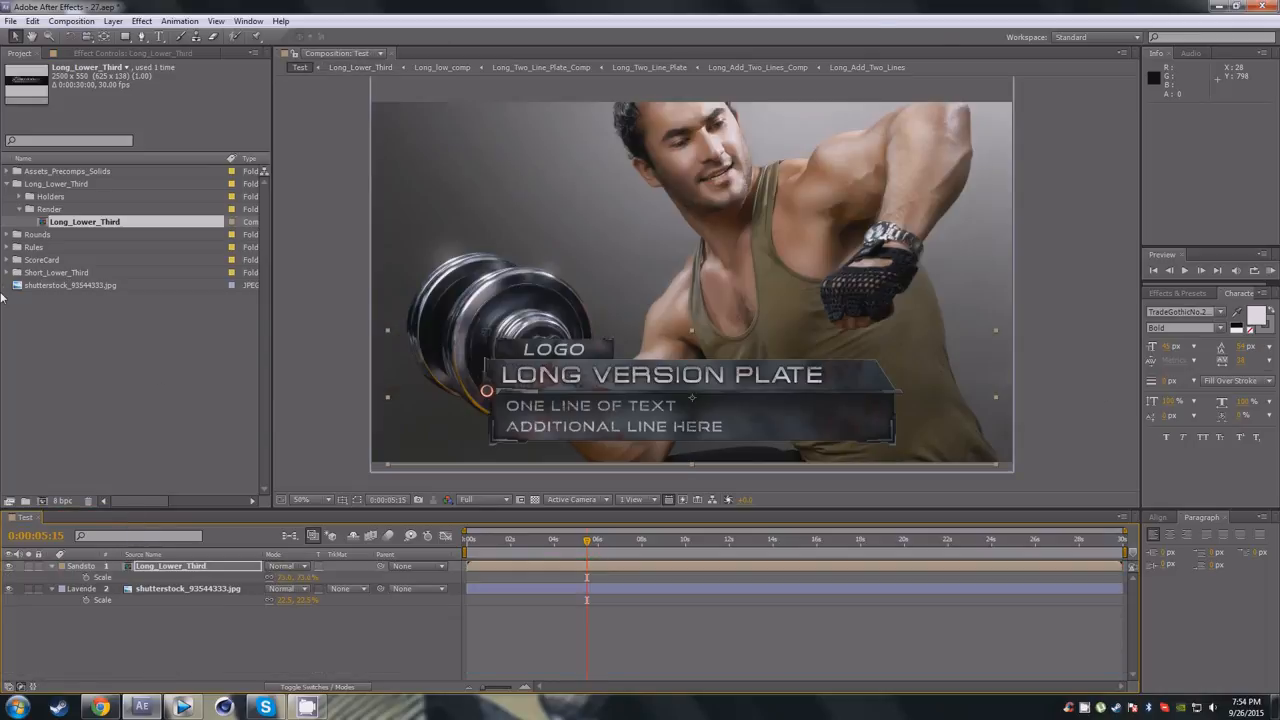
click(8, 234)
click(8, 234)
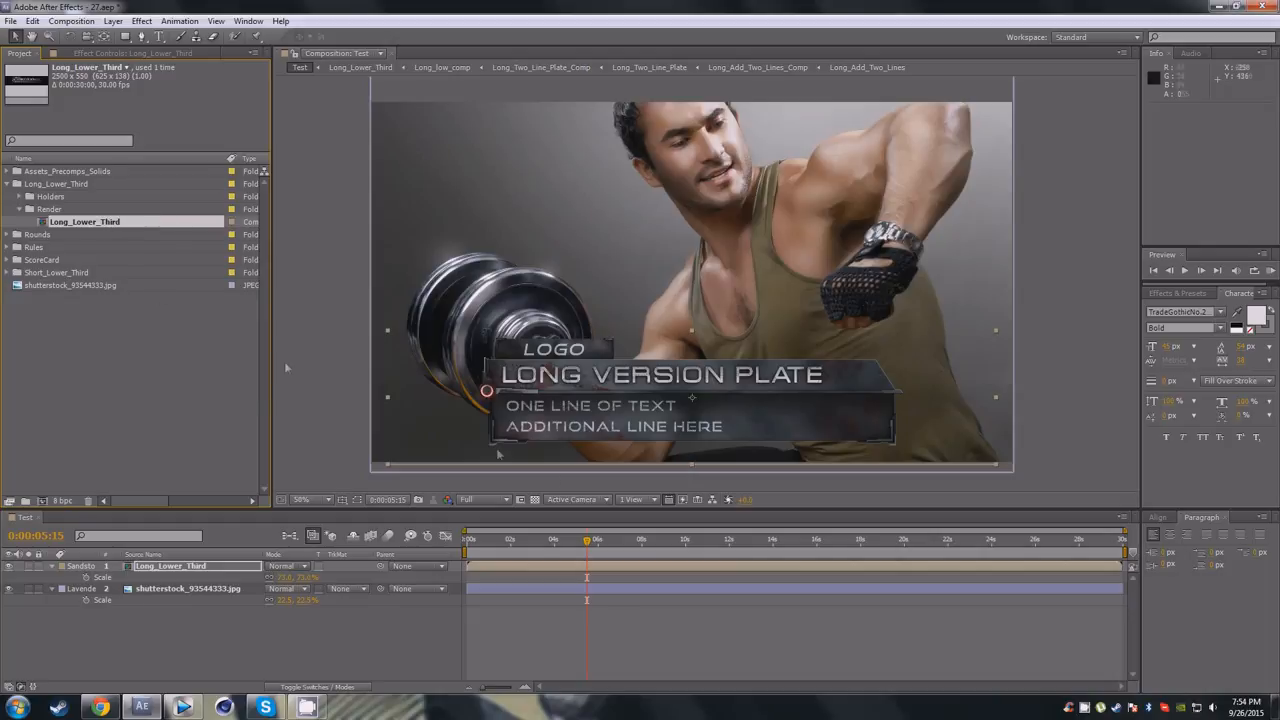
Open the Long_Add_One_Line, Long_Add_Two_Lines and Long_Logo holder compositions to examine their placeholder contents.
click(21, 198)
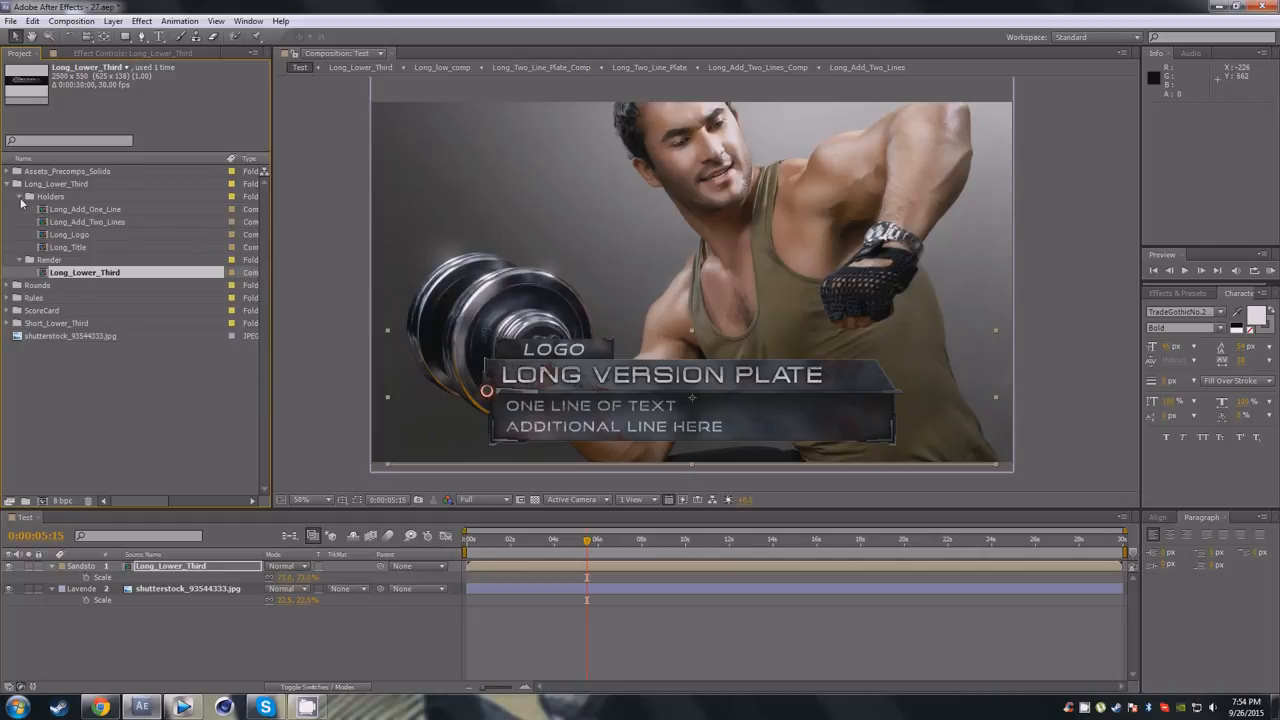
double_click(82, 210)
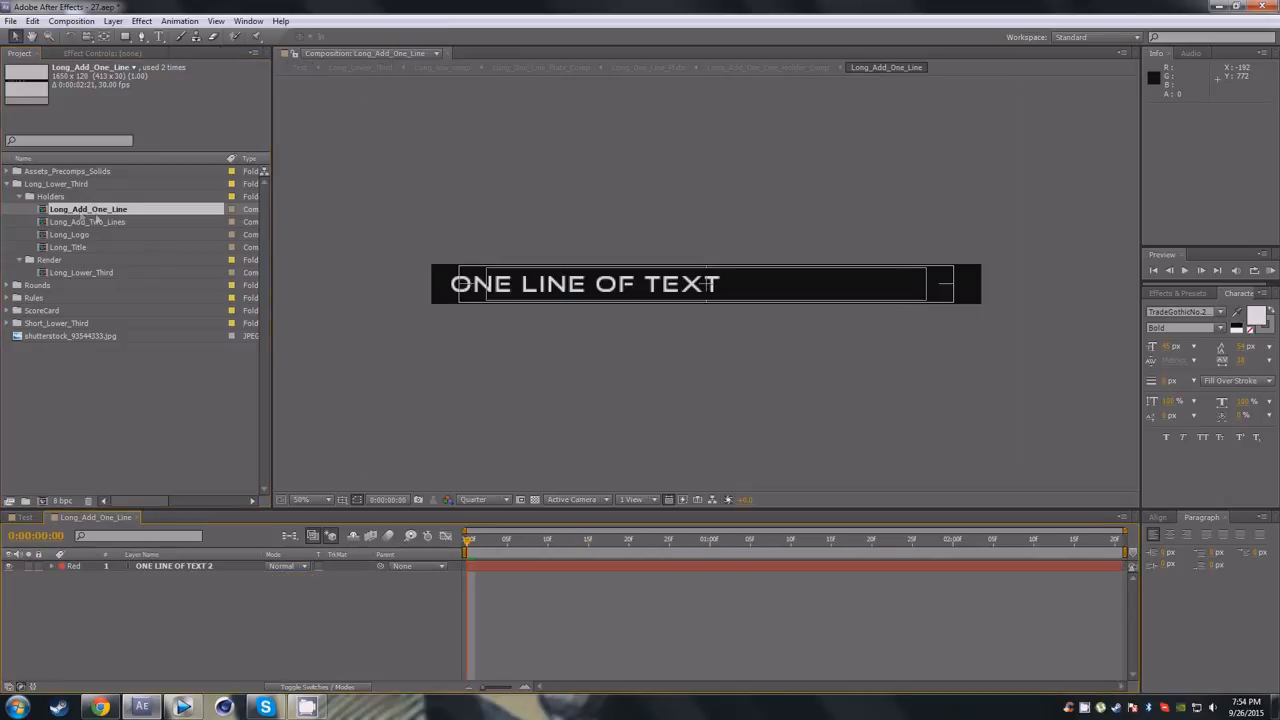
double_click(82, 222)
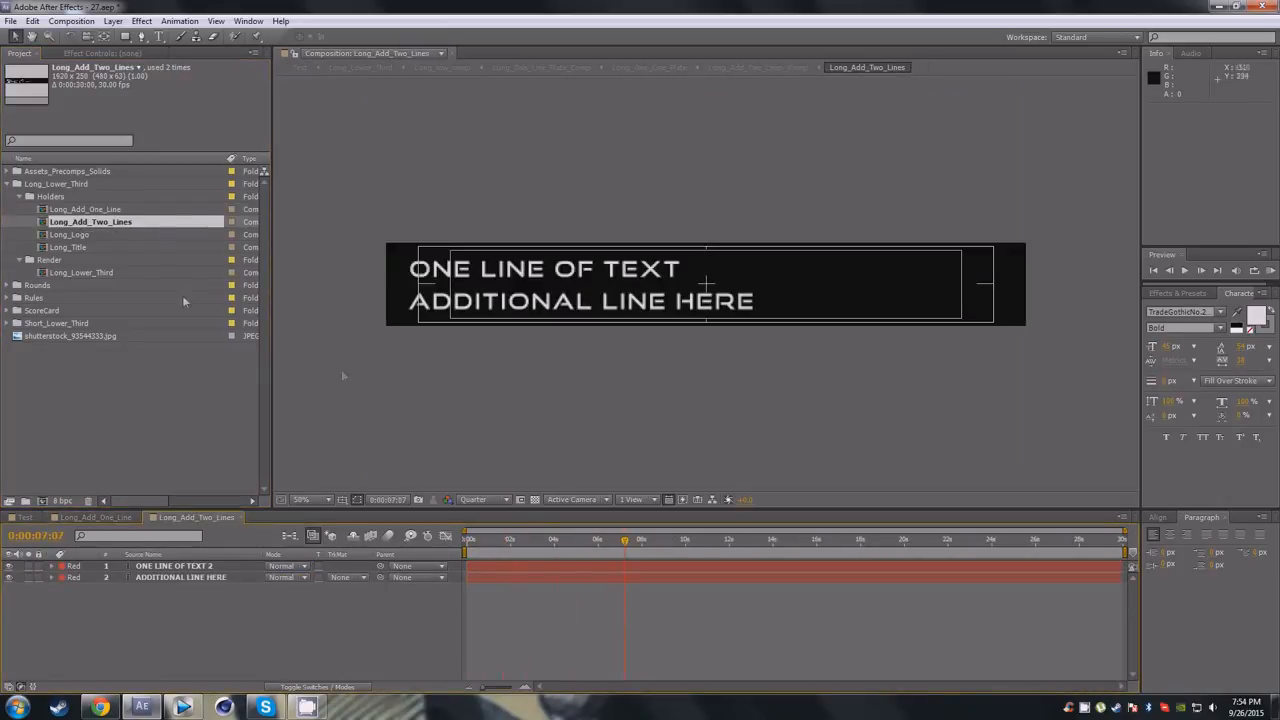
double_click(70, 234)
drag(508, 538, 557, 538)
Open the Long_Title holder composition and try replacing its placeholder text with AWSDSF.
click(77, 248)
double_click(77, 248)
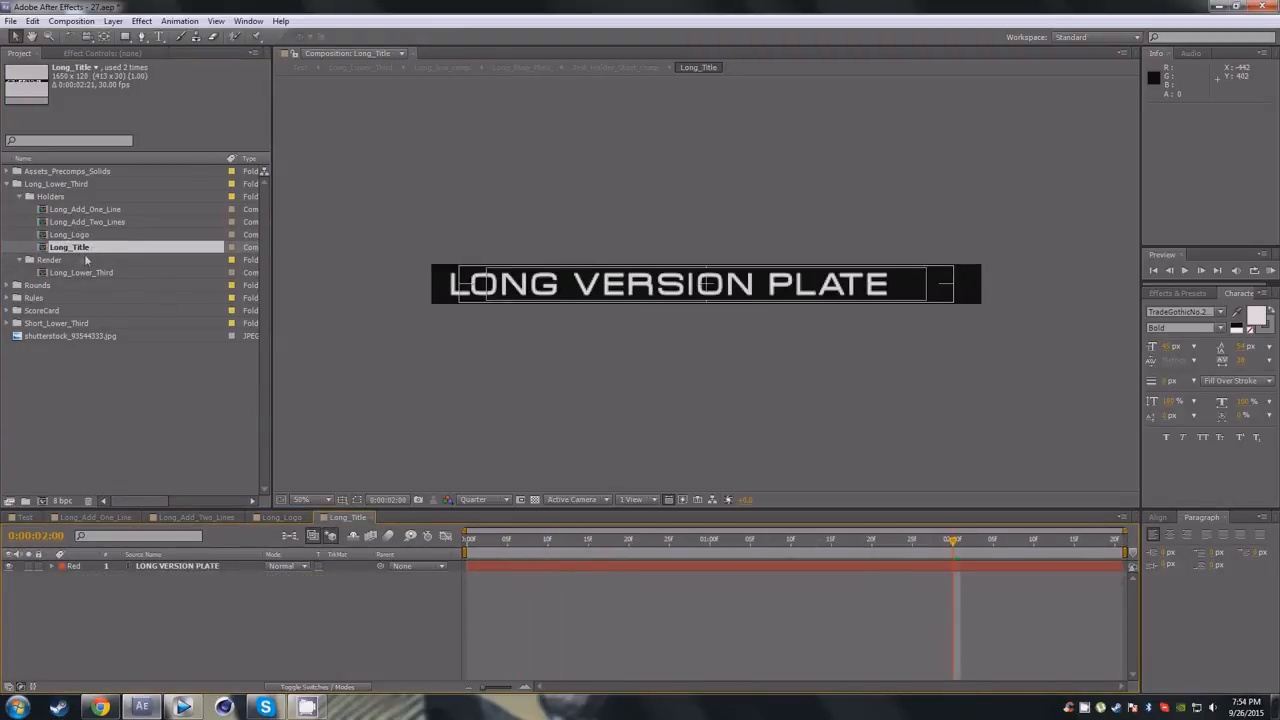
double_click(630, 571)
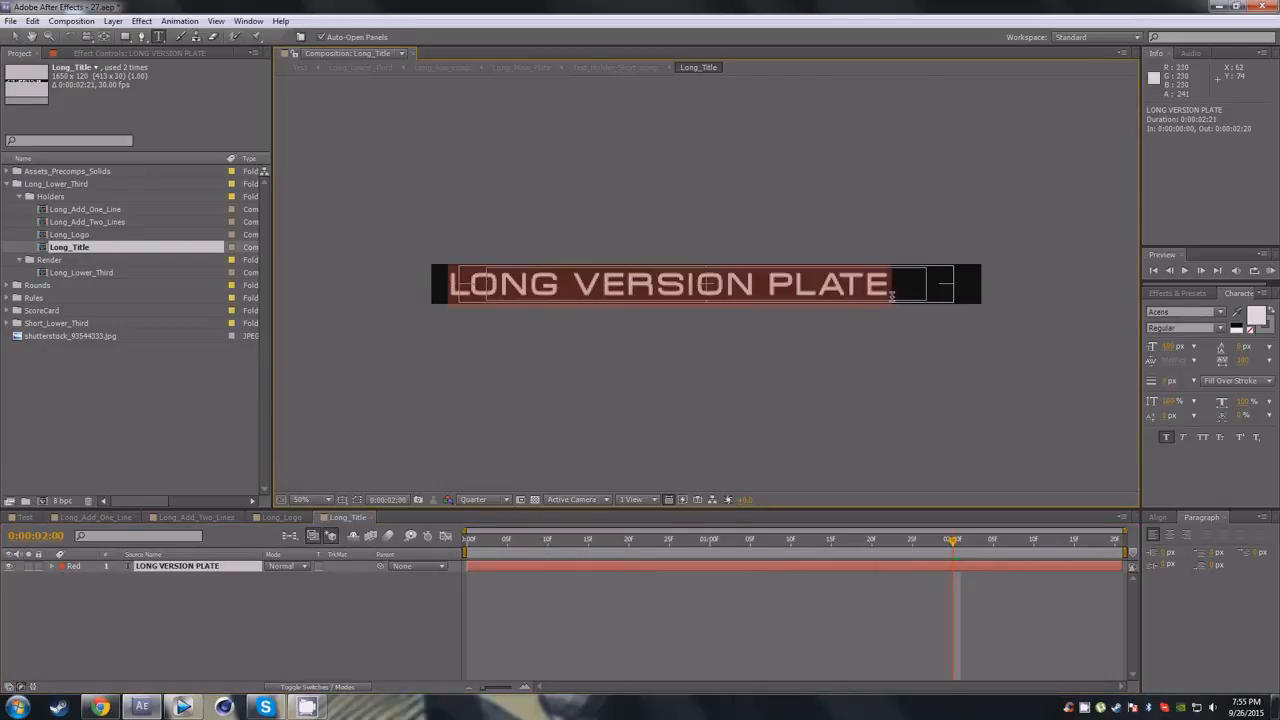
text(AWSDSF)
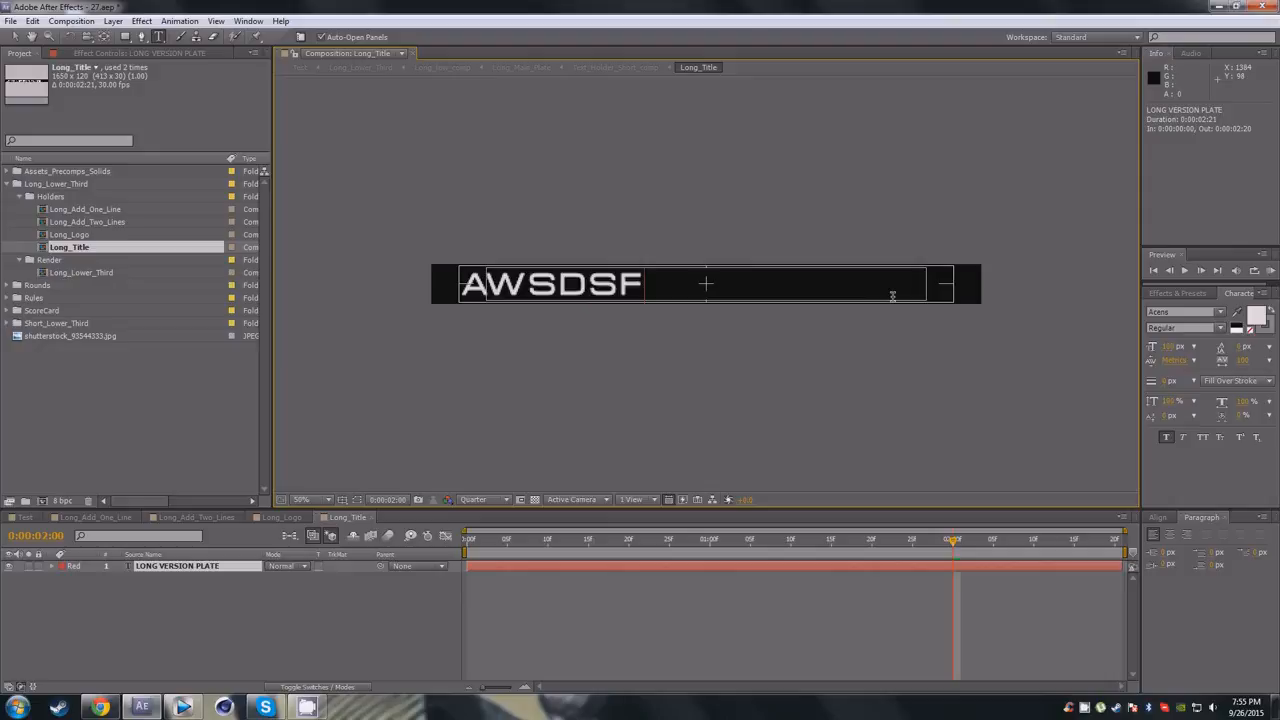
click(628, 590)
Return to the Test composition to check the lower third, and undo the title text change.
click(95, 517)
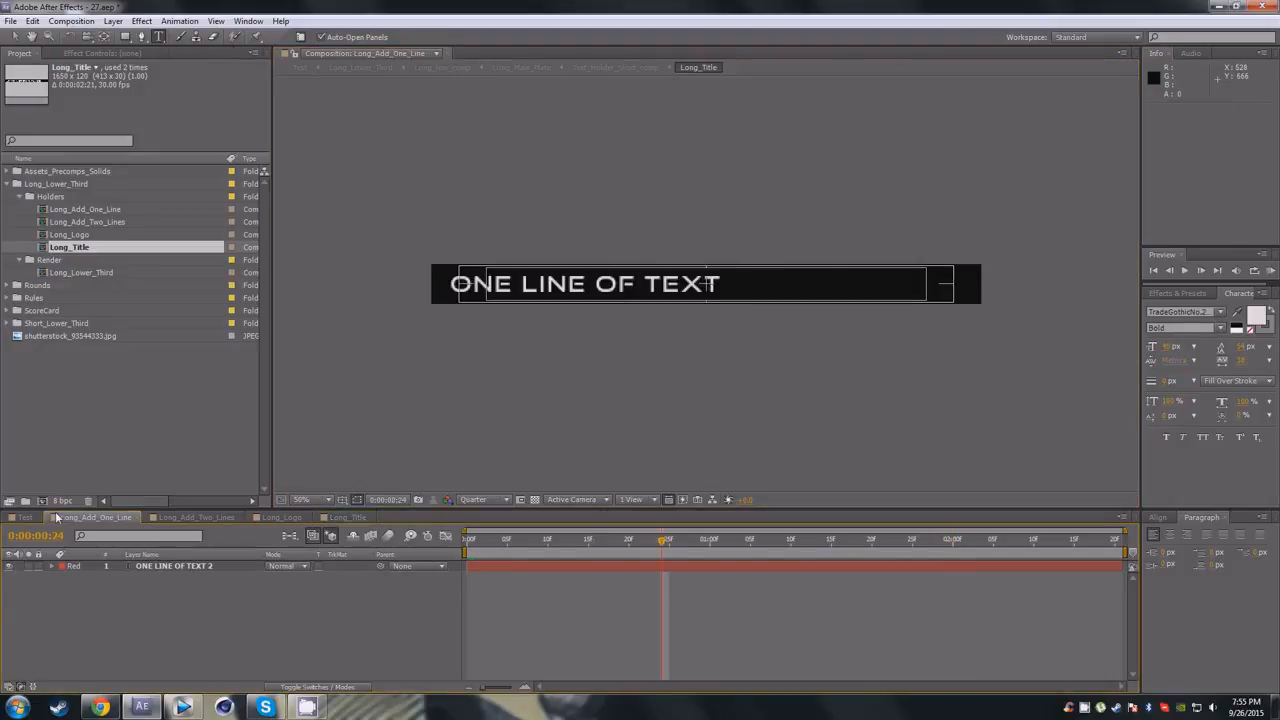
click(25, 517)
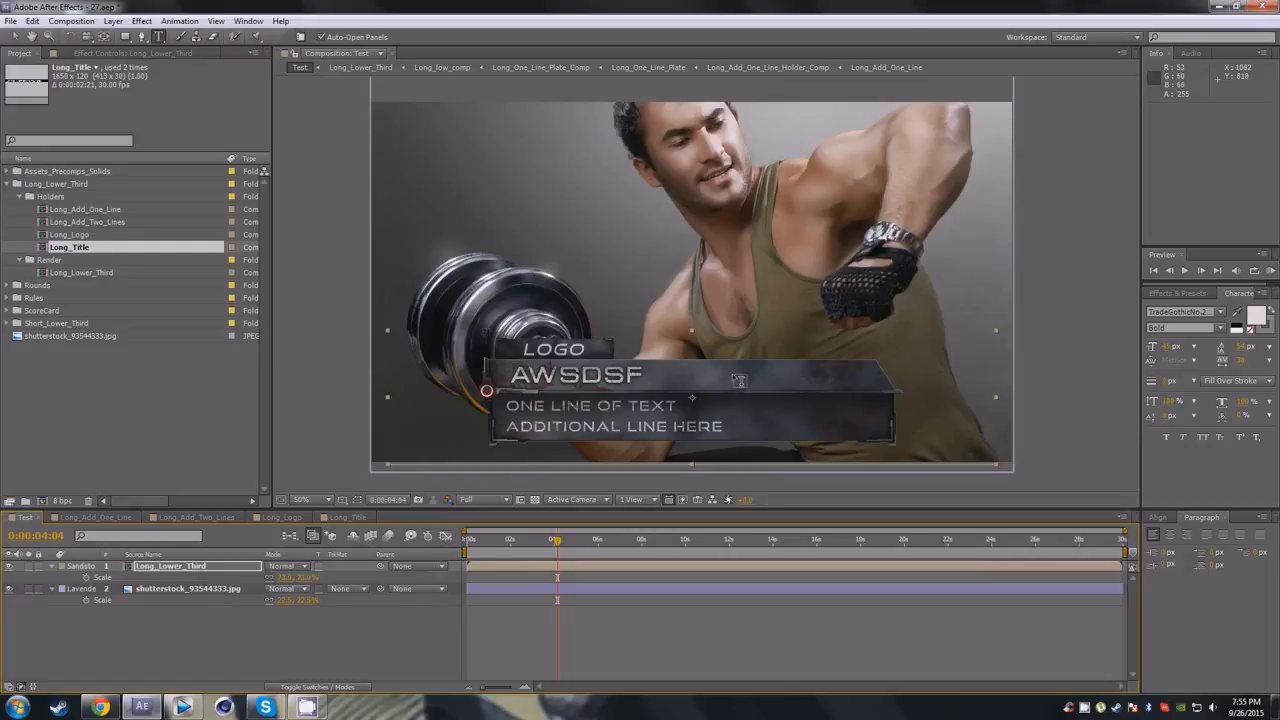
key(ctrl+z)
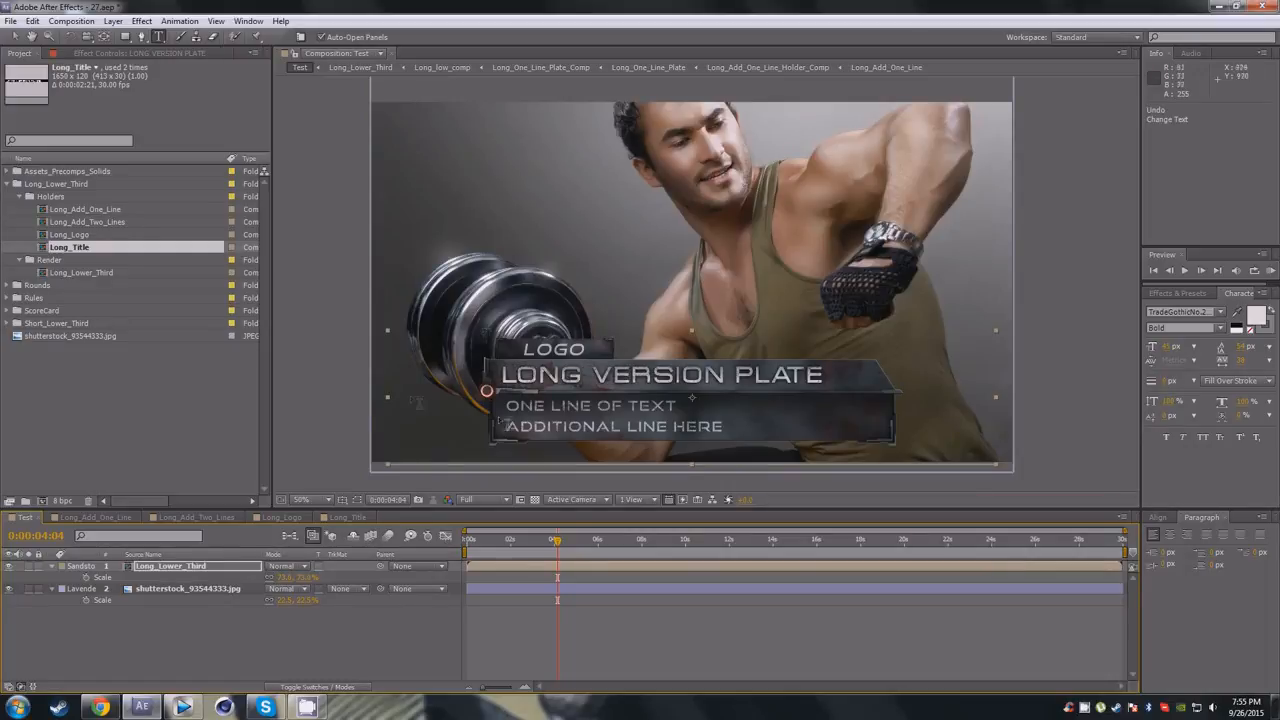
Collapse the Holders folder and close all the long lower third holder timelines, keeping only the Test composition open.
click(22, 199)
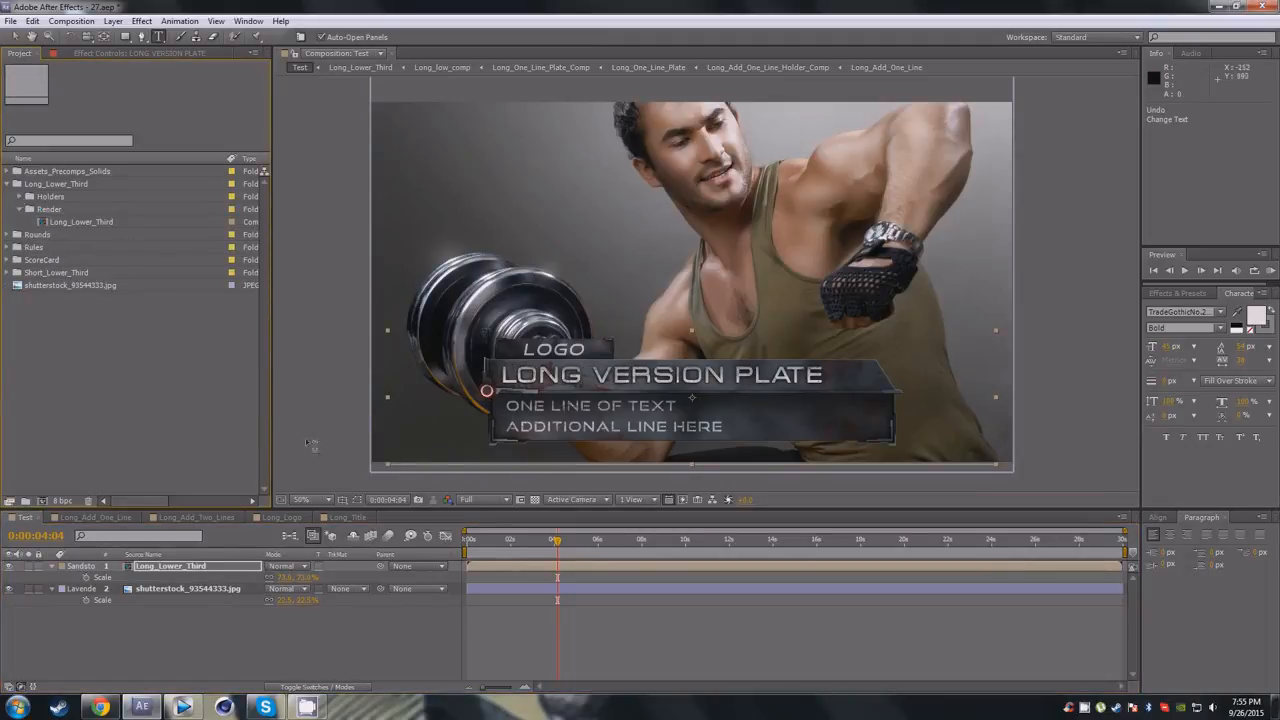
click(123, 518)
click(138, 518)
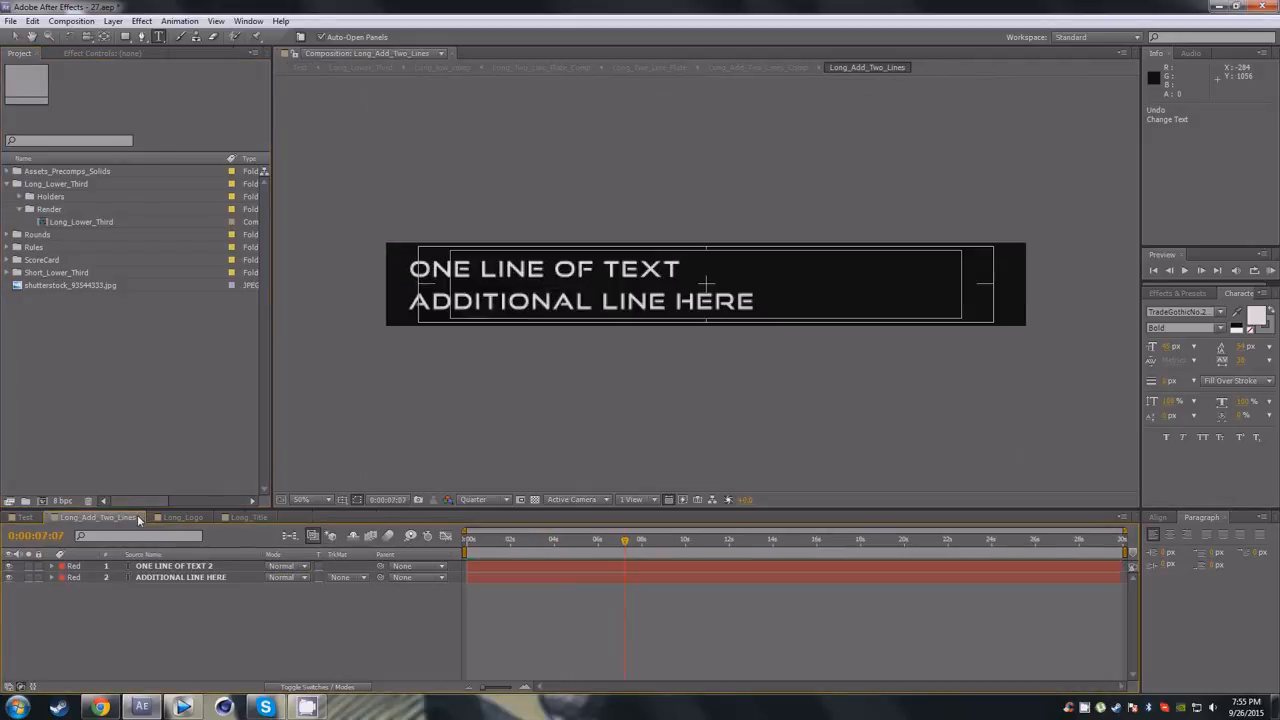
click(139, 519)
click(105, 519)
click(104, 519)
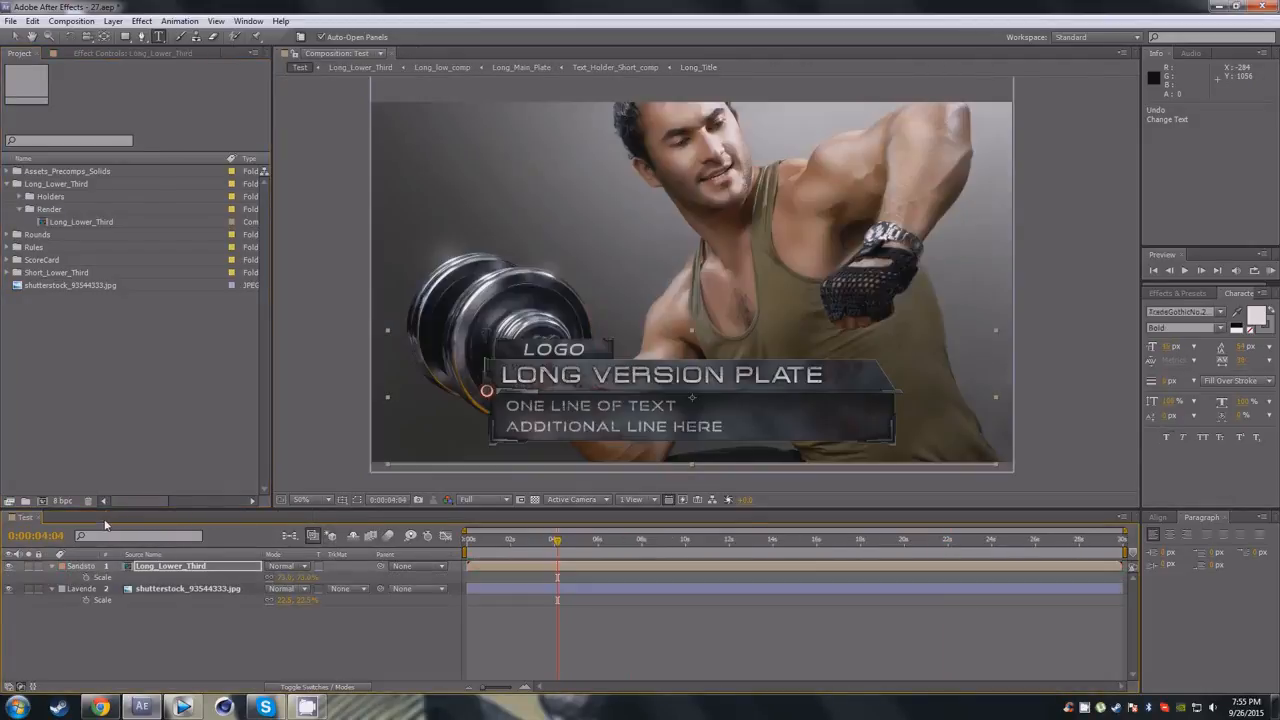
Replace the Long_Lower_Third layer in the Test composition with the Rounds composition from its Render folder.
click(6, 235)
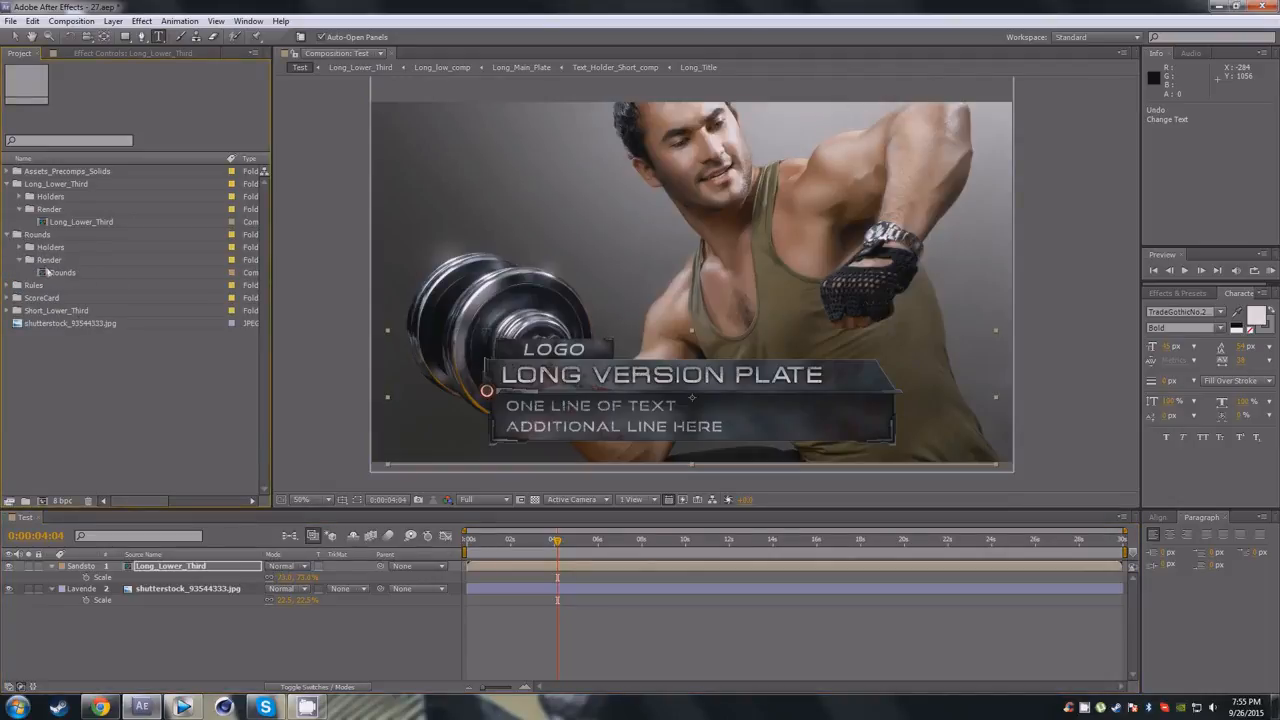
drag(56, 270, 155, 567)
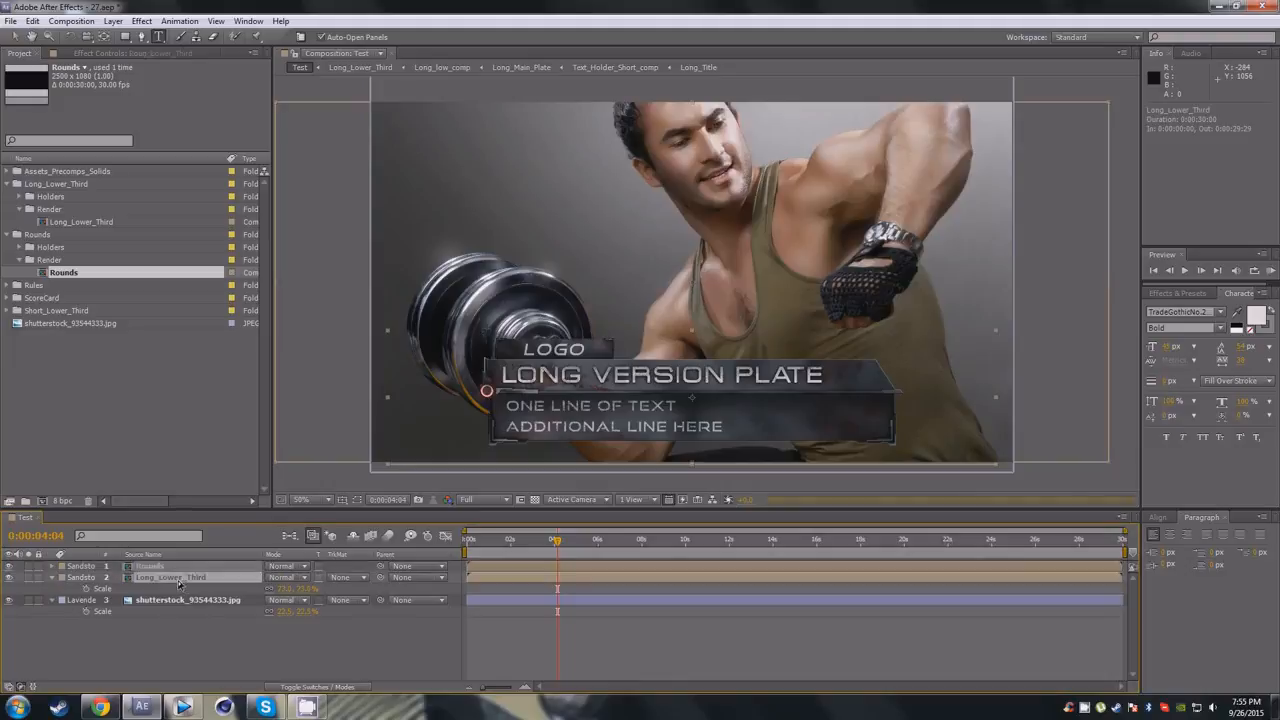
key(Delete)
click(150, 566)
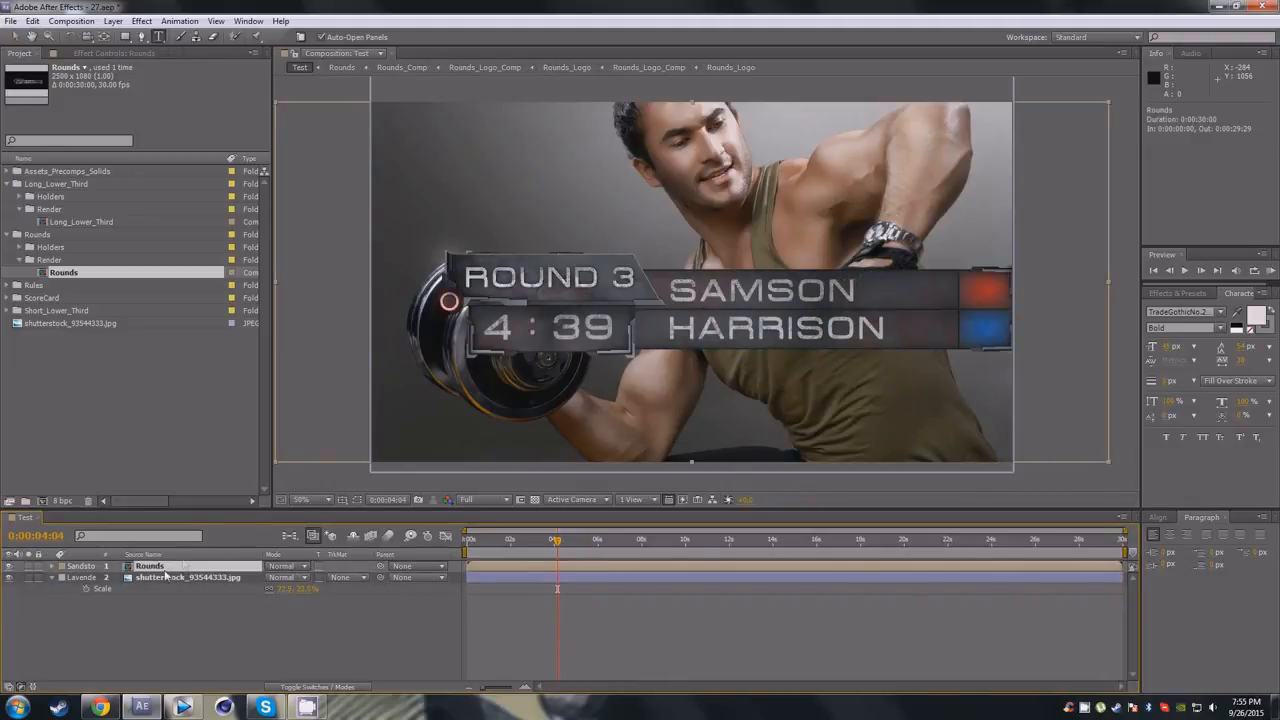
Scale the Rounds layer to 67% and move it to position 668, 746 over the test image.
key(v)
drag(684, 362, 660, 356)
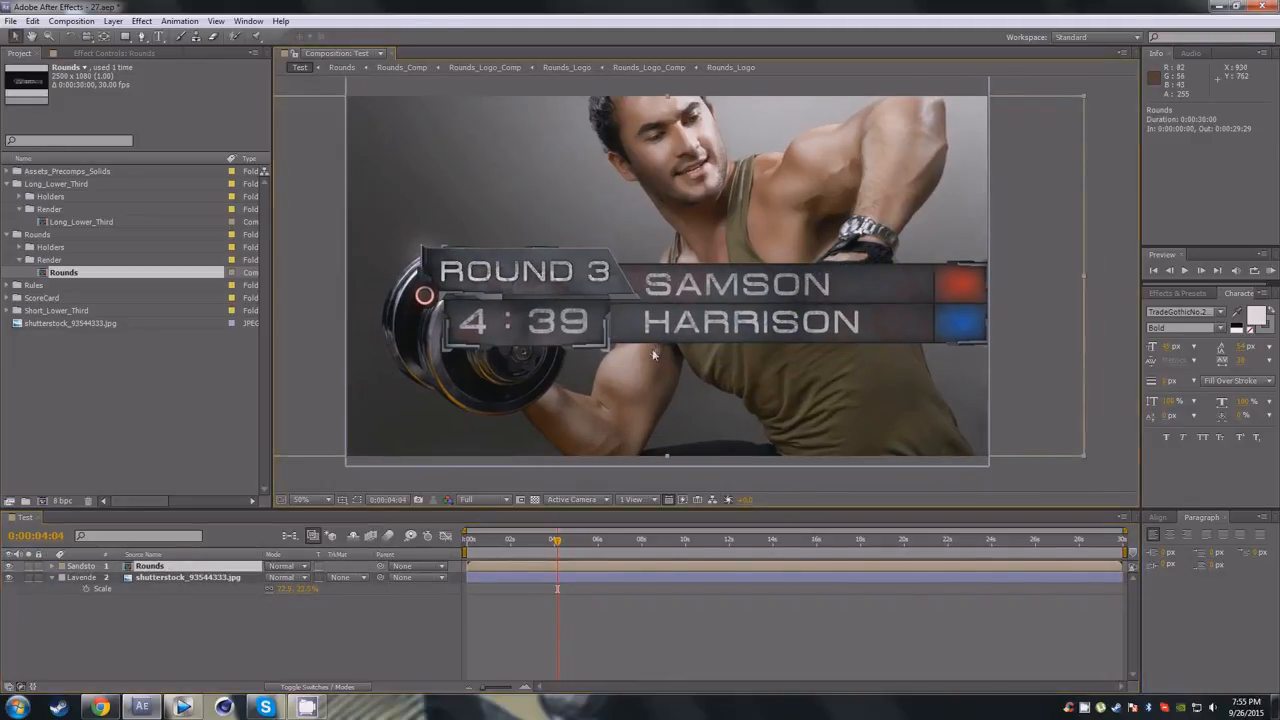
drag(375, 338, 391, 345)
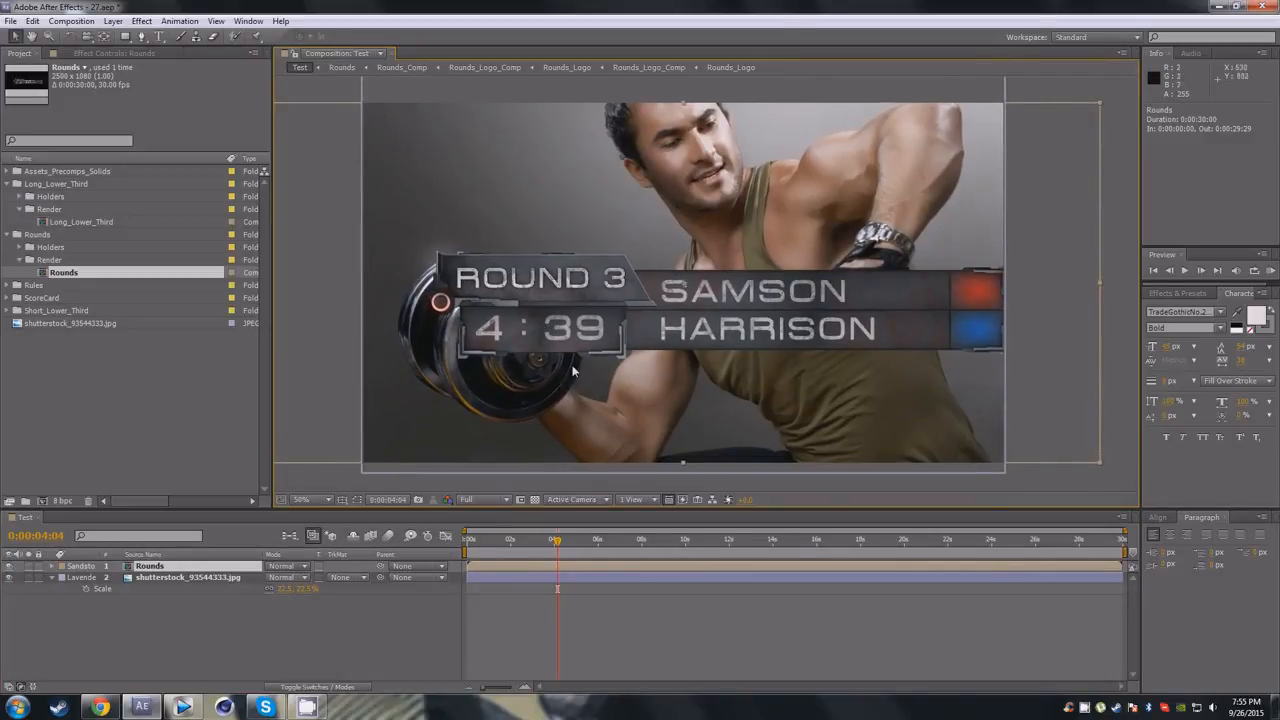
key(s)
drag(286, 577, 245, 577)
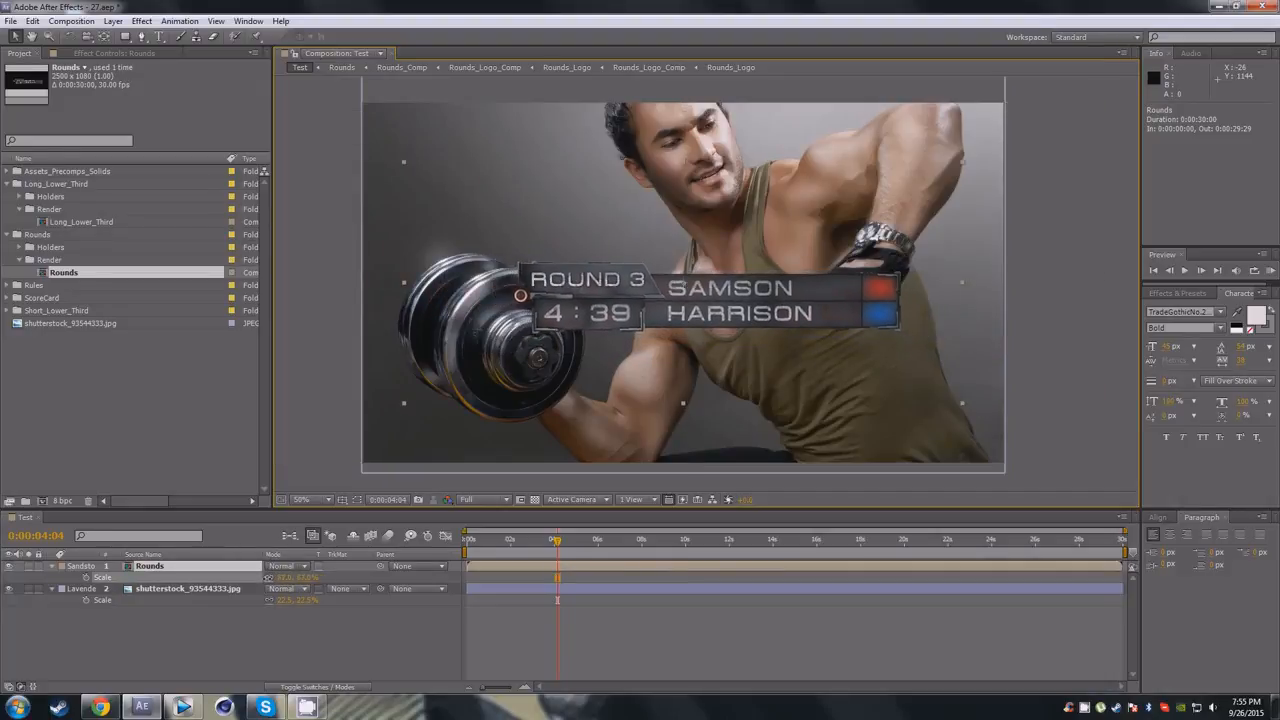
drag(656, 346, 558, 415)
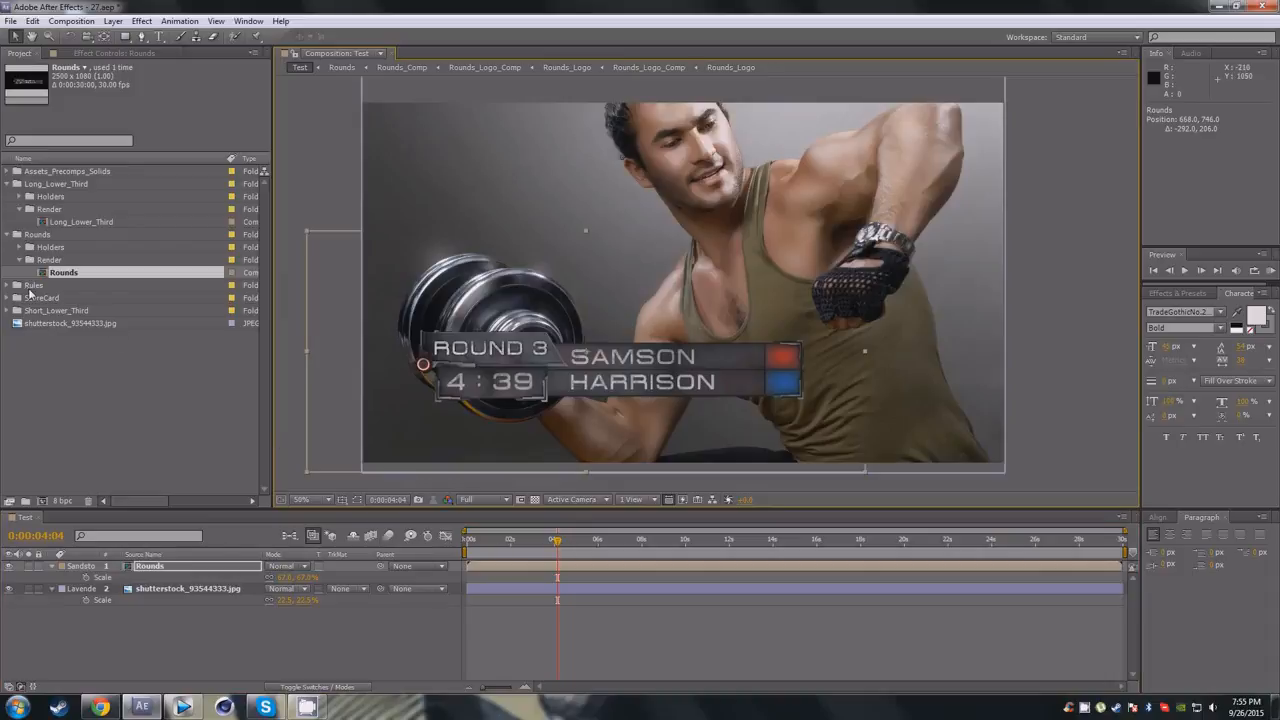
Open the Rounds composition and reveal the Controls layer's effects with the Primary slider's keyframes.
double_click(64, 273)
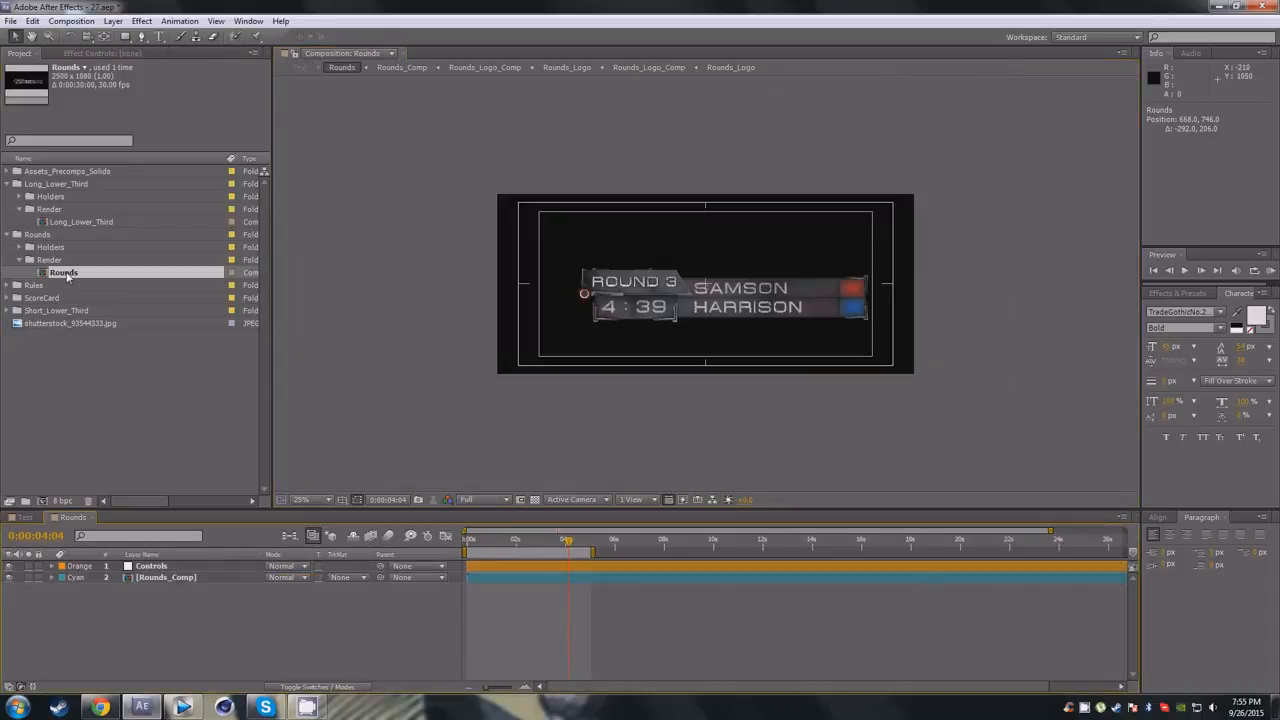
click(150, 567)
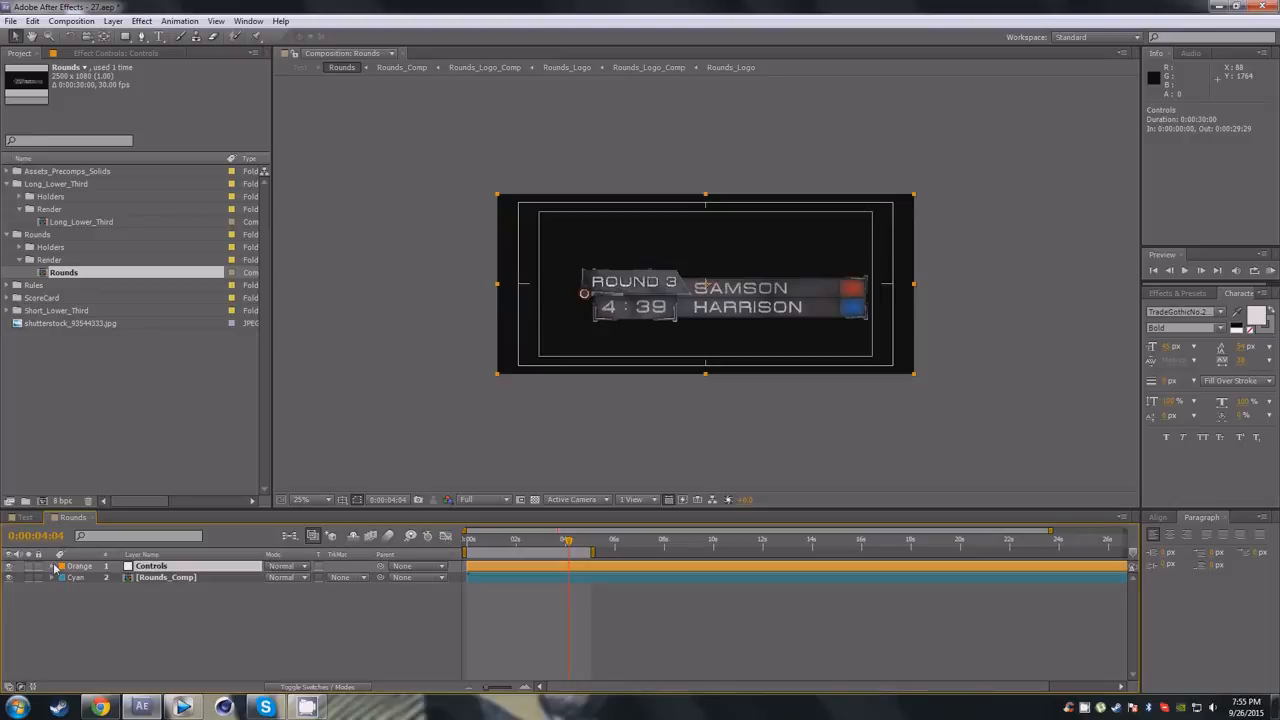
key(e)
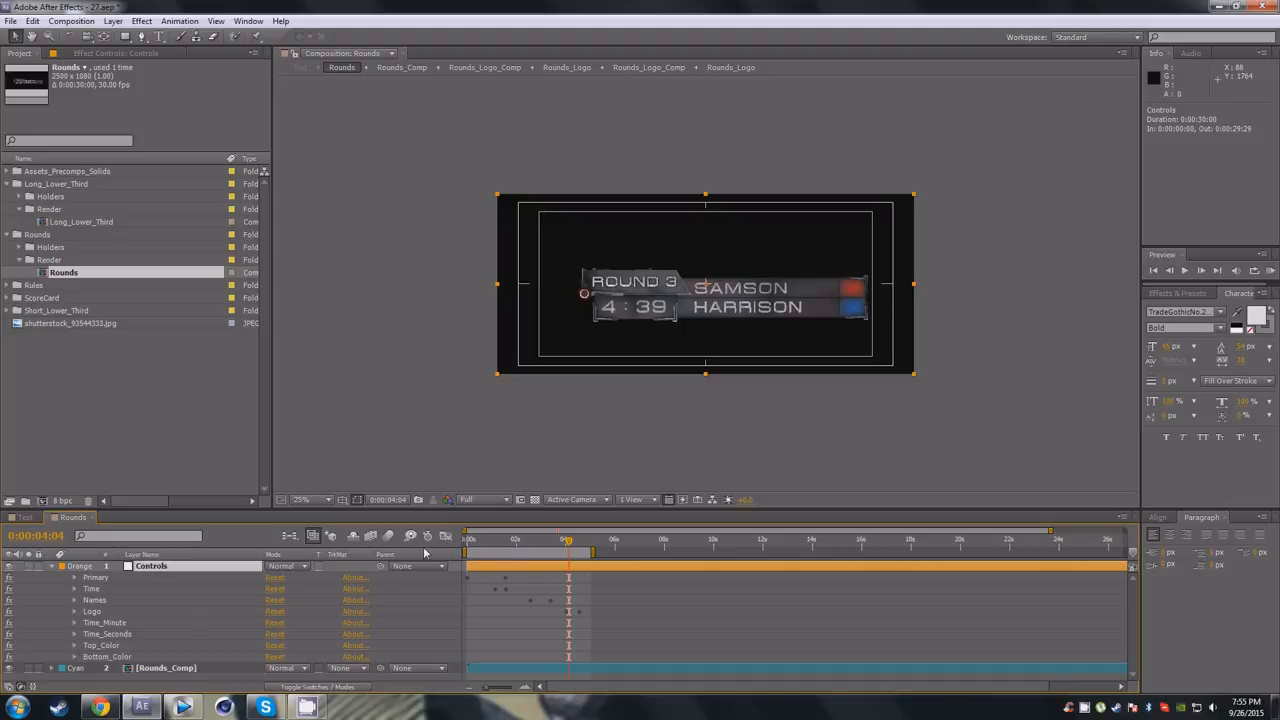
scroll(627, 382, up, 2)
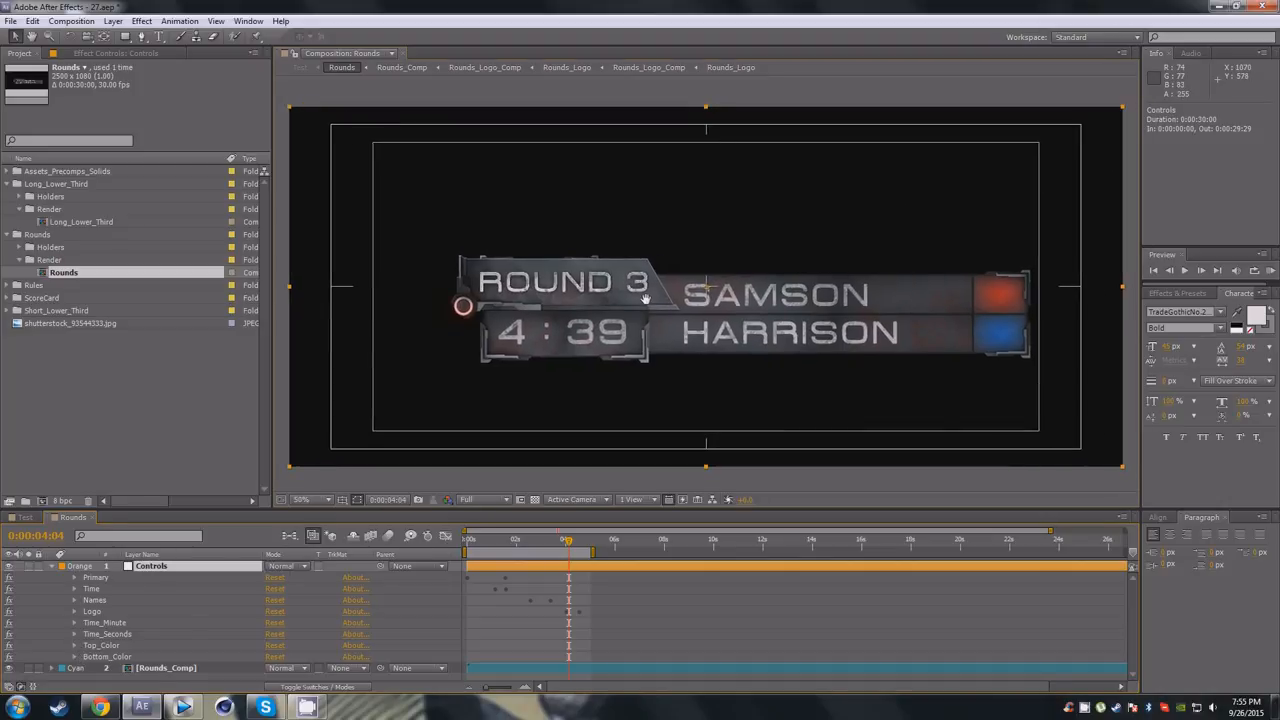
click(75, 578)
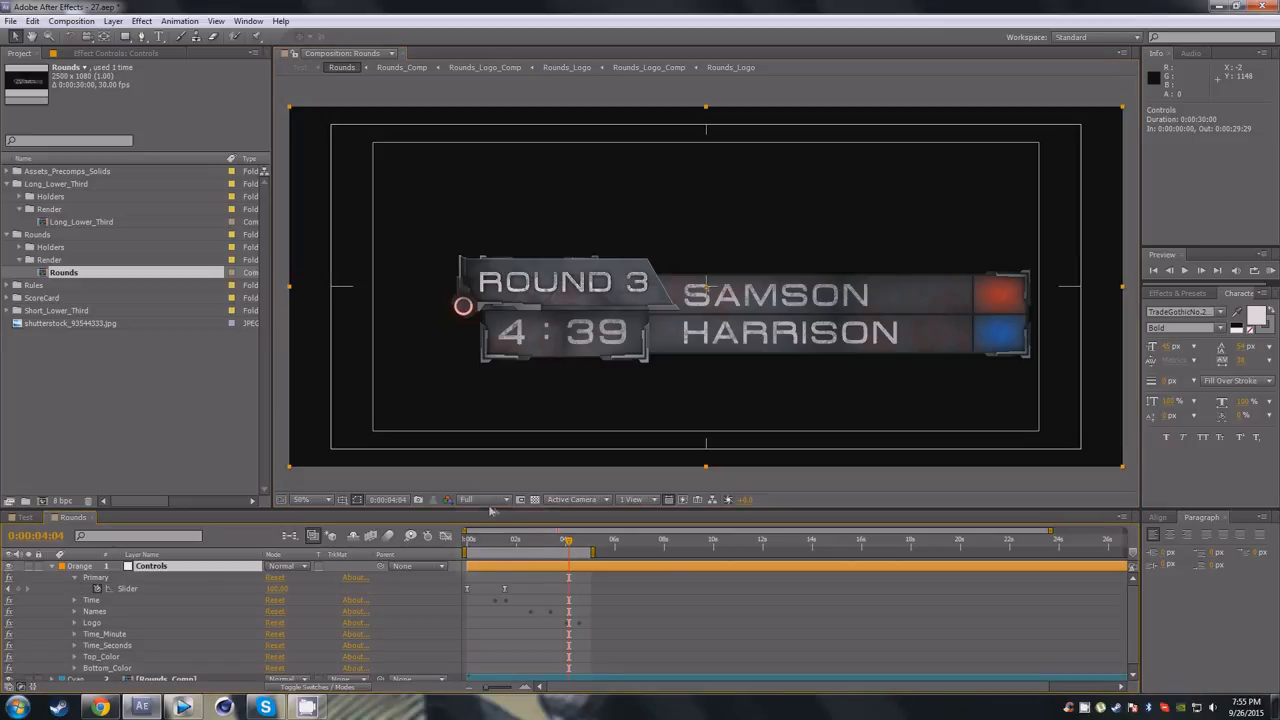
Set the Rounds preview resolution to Quarter and preview the round plate animation around 0:00:01:05.
click(486, 499)
click(491, 579)
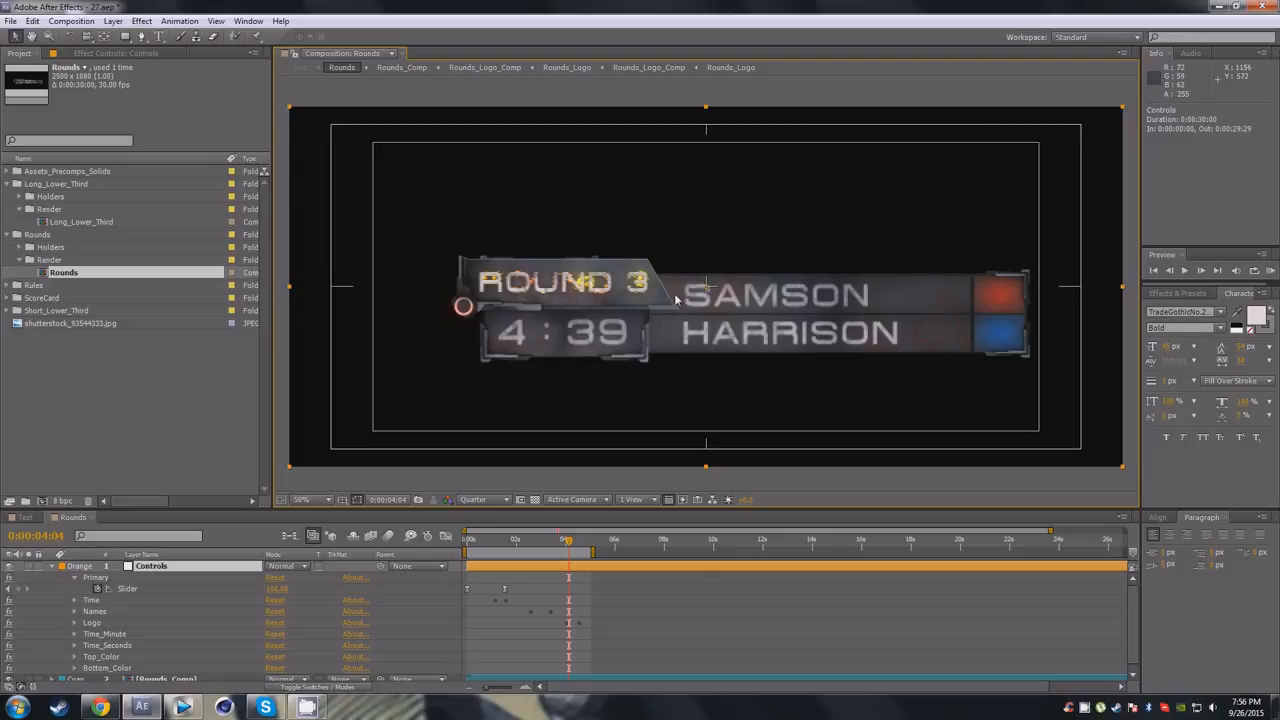
click(510, 543)
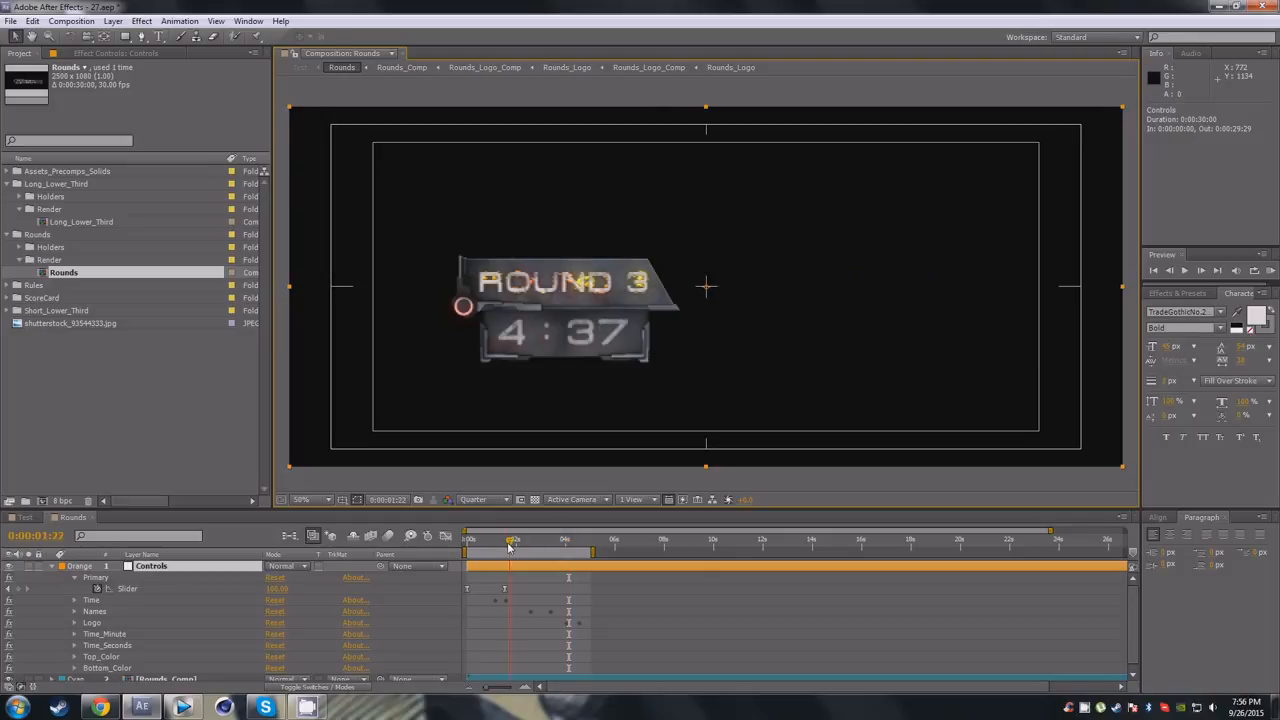
mouse_move(507, 547)
mouse_down()
mouse_move(477, 551)
mouse_move(495, 552)
mouse_up()
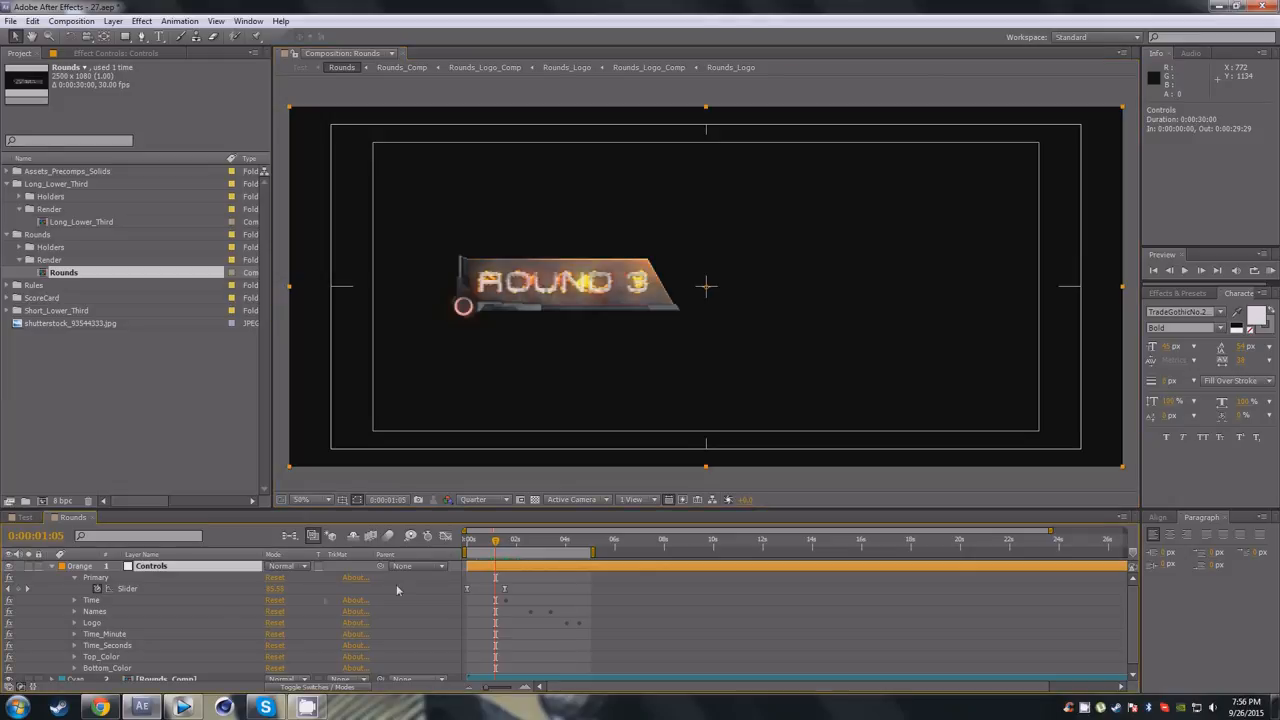
Reveal the Time slider's keyframes and the Controls layer's effect settings, and preview the time plate's opening.
click(75, 600)
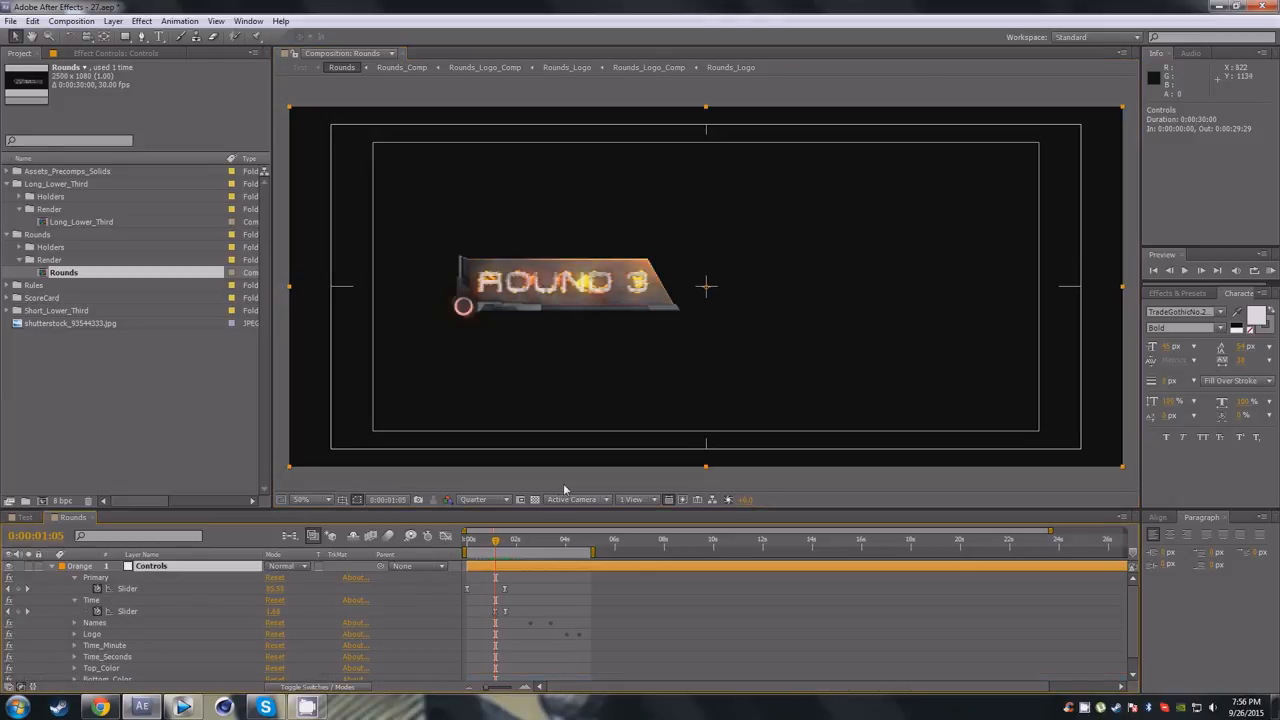
click(82, 54)
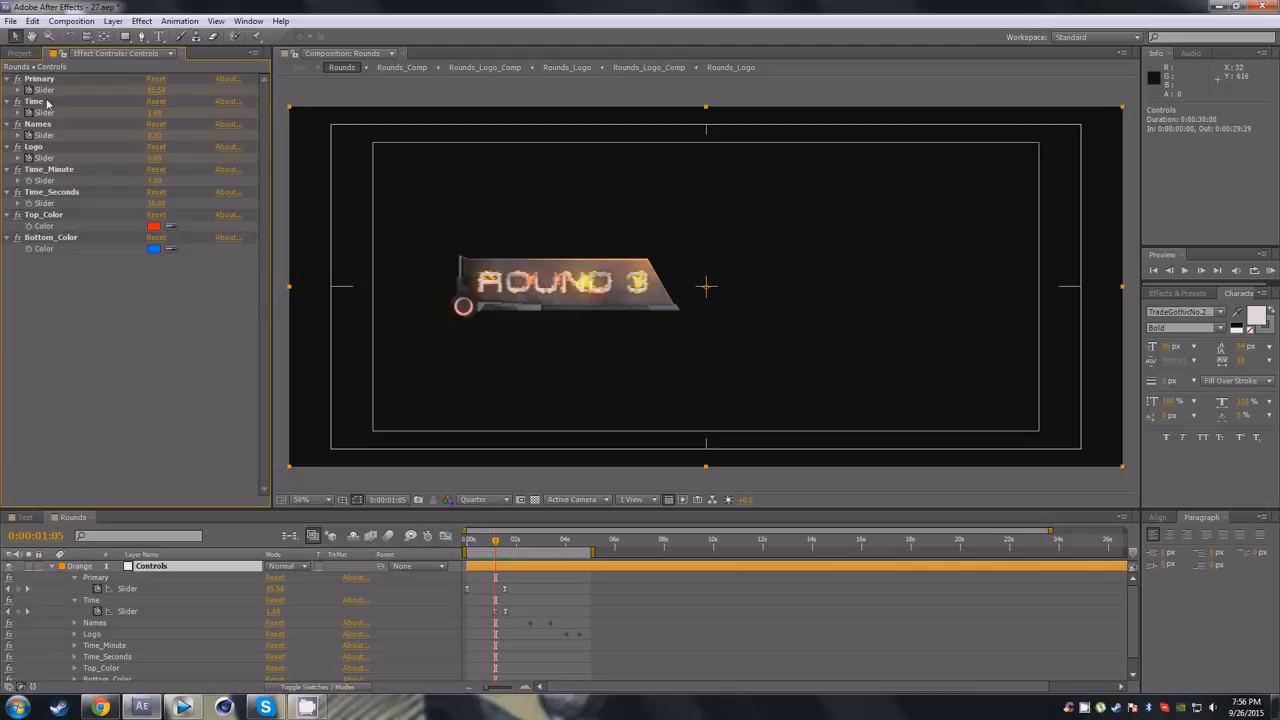
drag(496, 541, 512, 541)
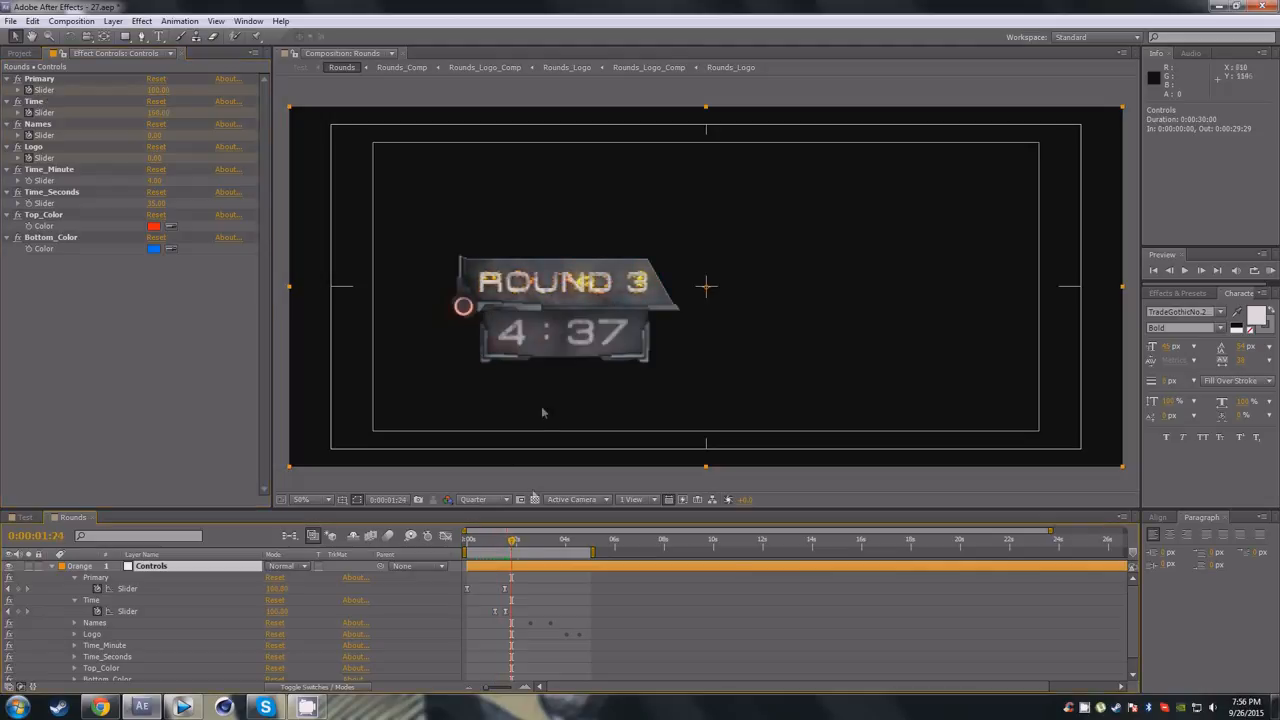
Reveal the Names and Logo sliders' keyframes and preview their plate animations up to 0:00:04:19.
click(75, 623)
drag(513, 541, 554, 552)
scroll(543, 604, down, 2)
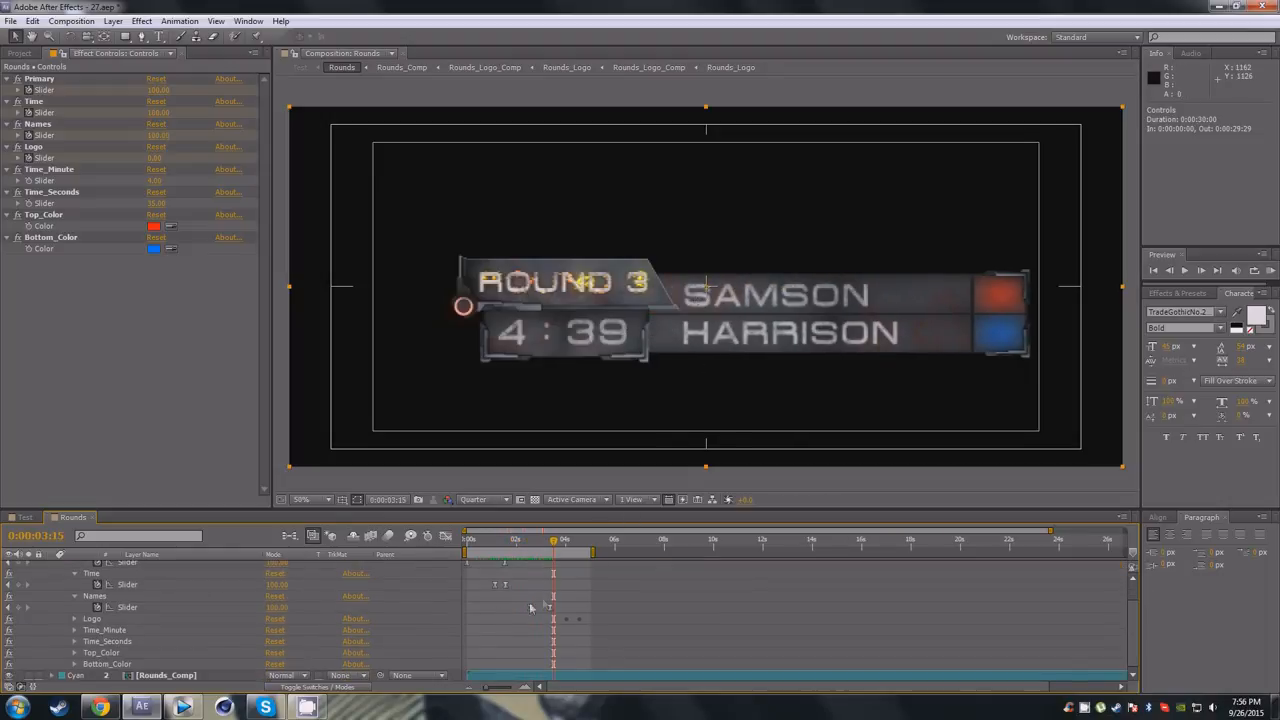
click(75, 619)
drag(551, 541, 580, 545)
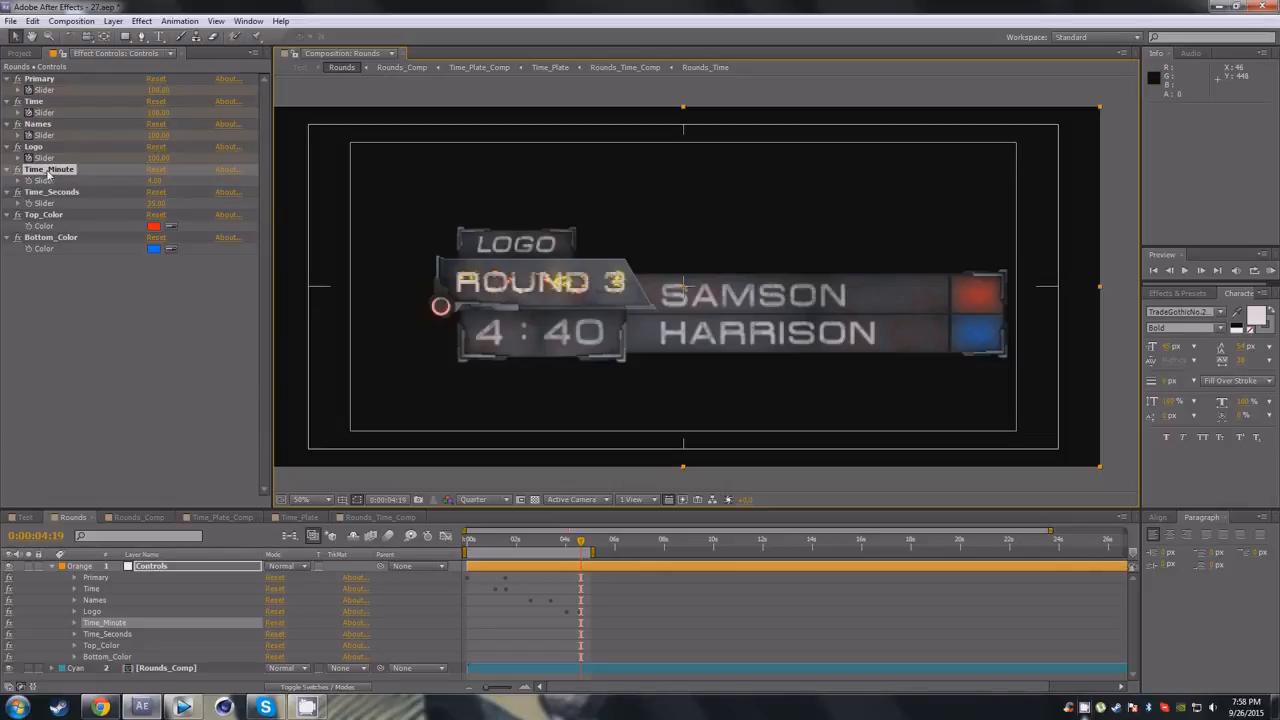
Set the Time_Minute slider of the Controls layer to 3.
drag(469, 251, 476, 251)
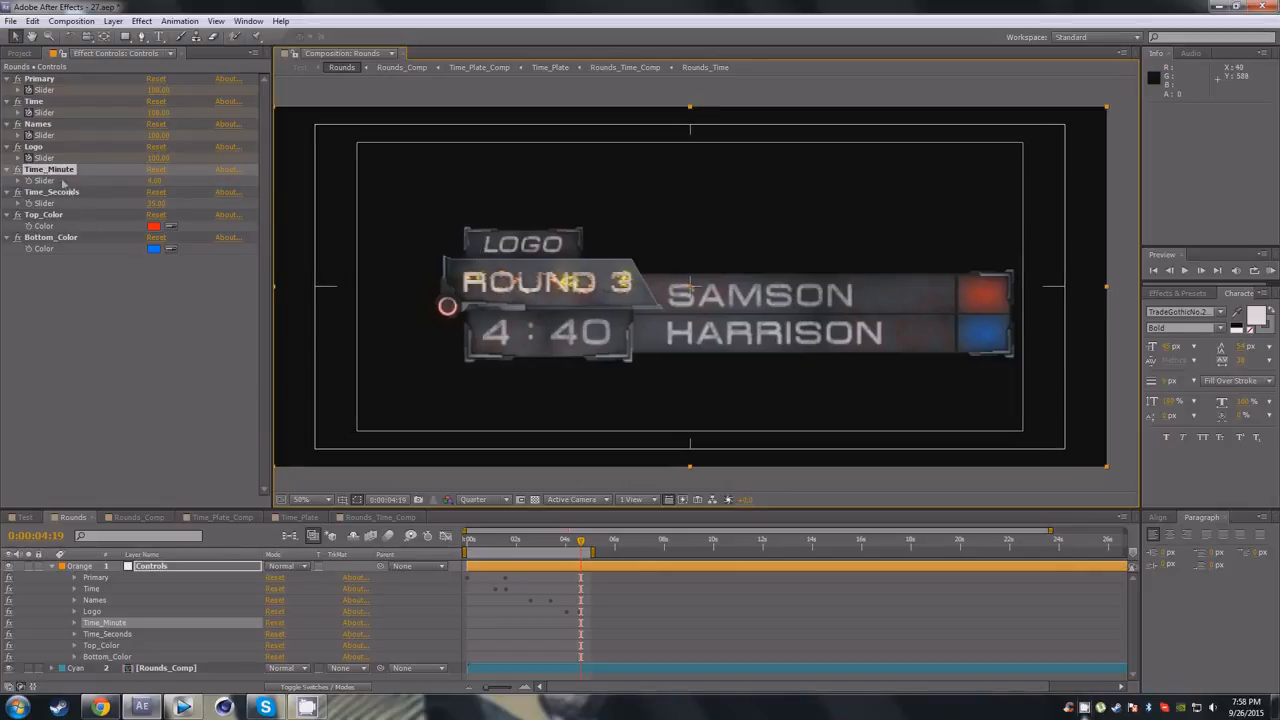
click(154, 181)
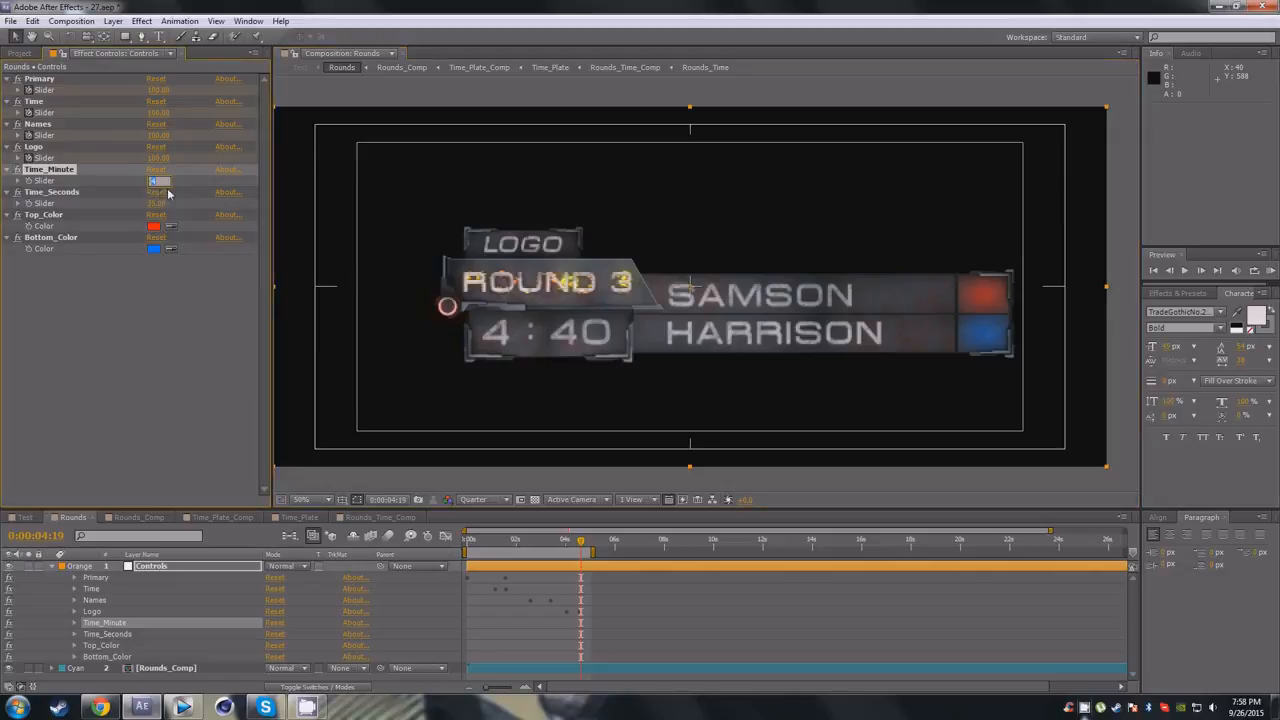
text(3)
key(Return)
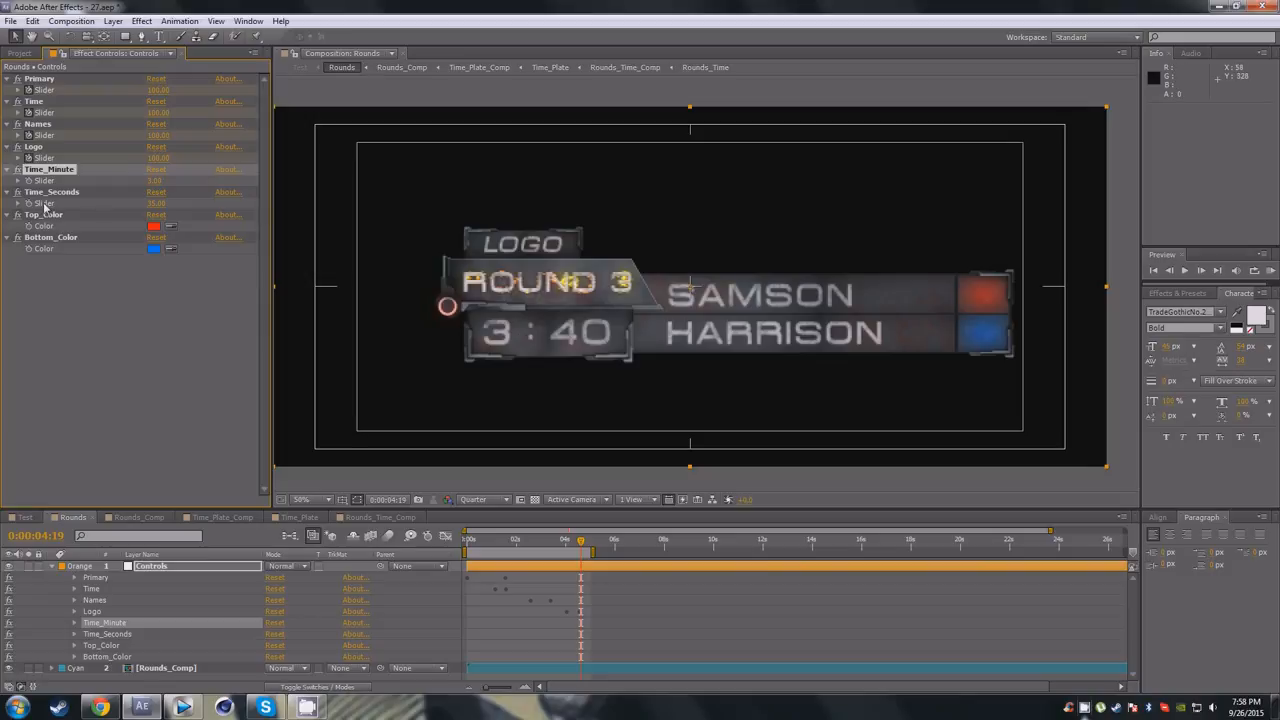
Set the Time_Seconds slider to 25 and preview the running timer up to 0:00:04:23.
click(155, 204)
text(25)
key(Return)
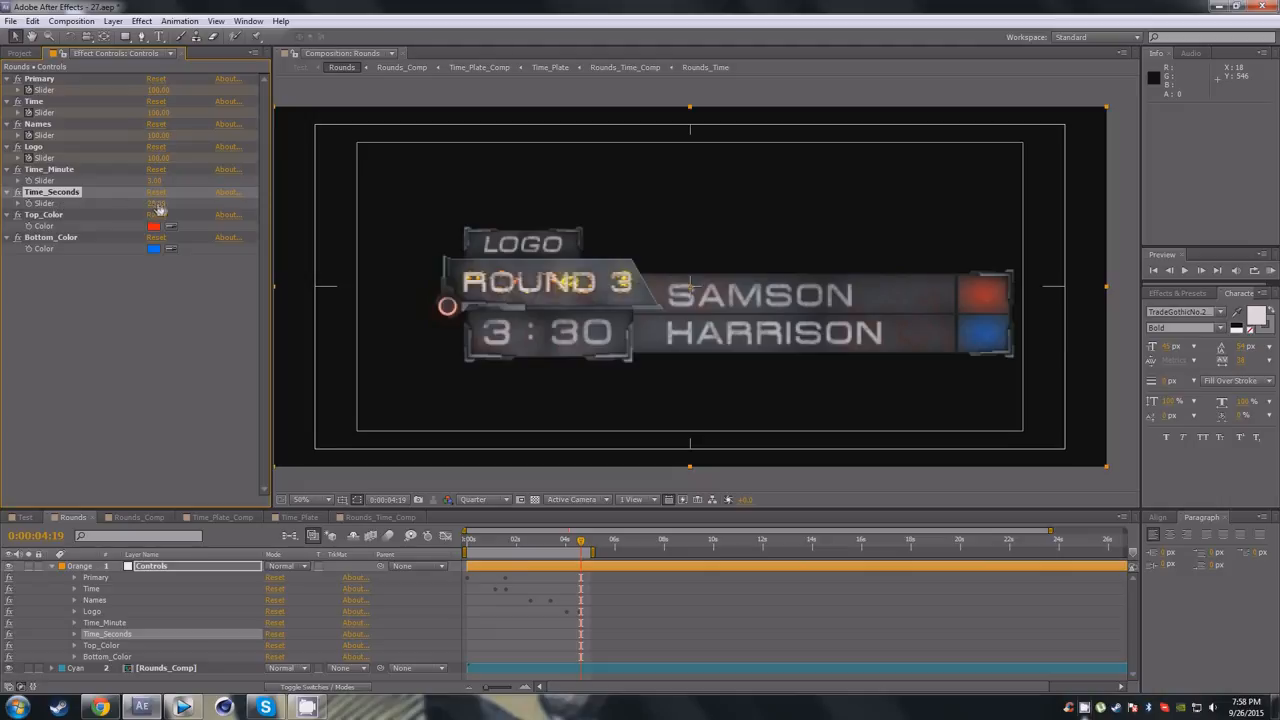
drag(484, 541, 531, 541)
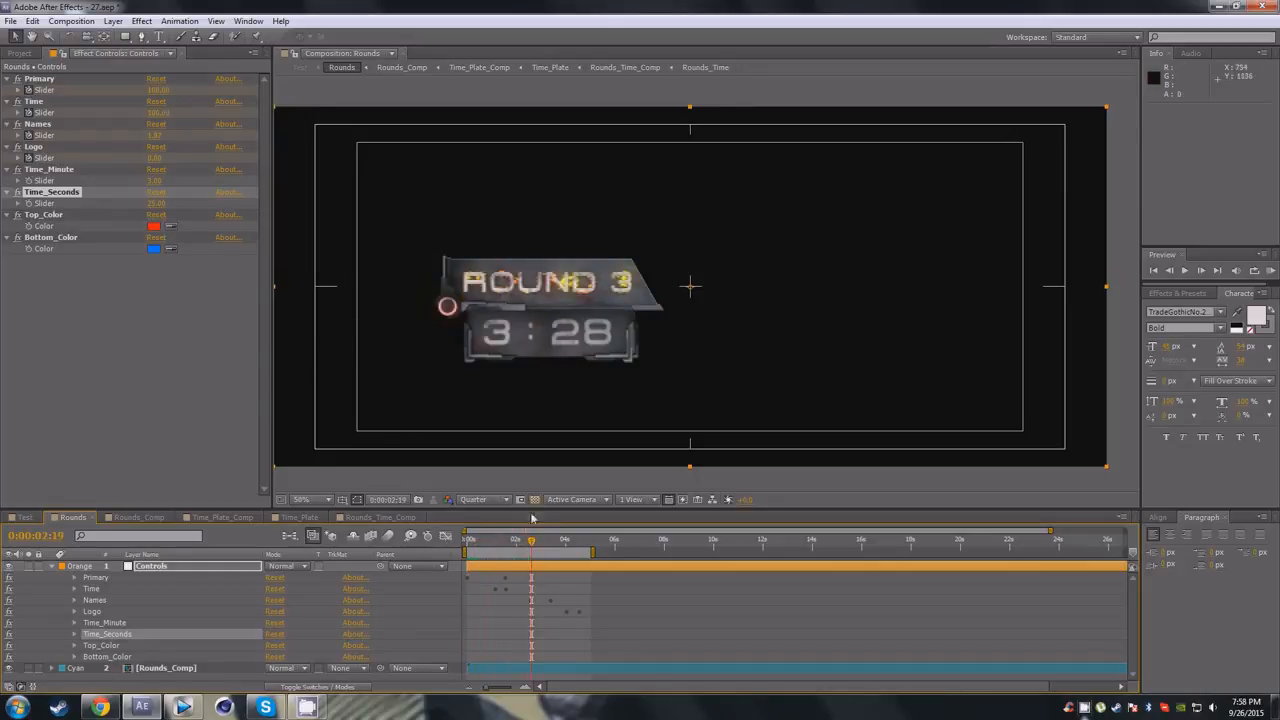
drag(531, 541, 586, 545)
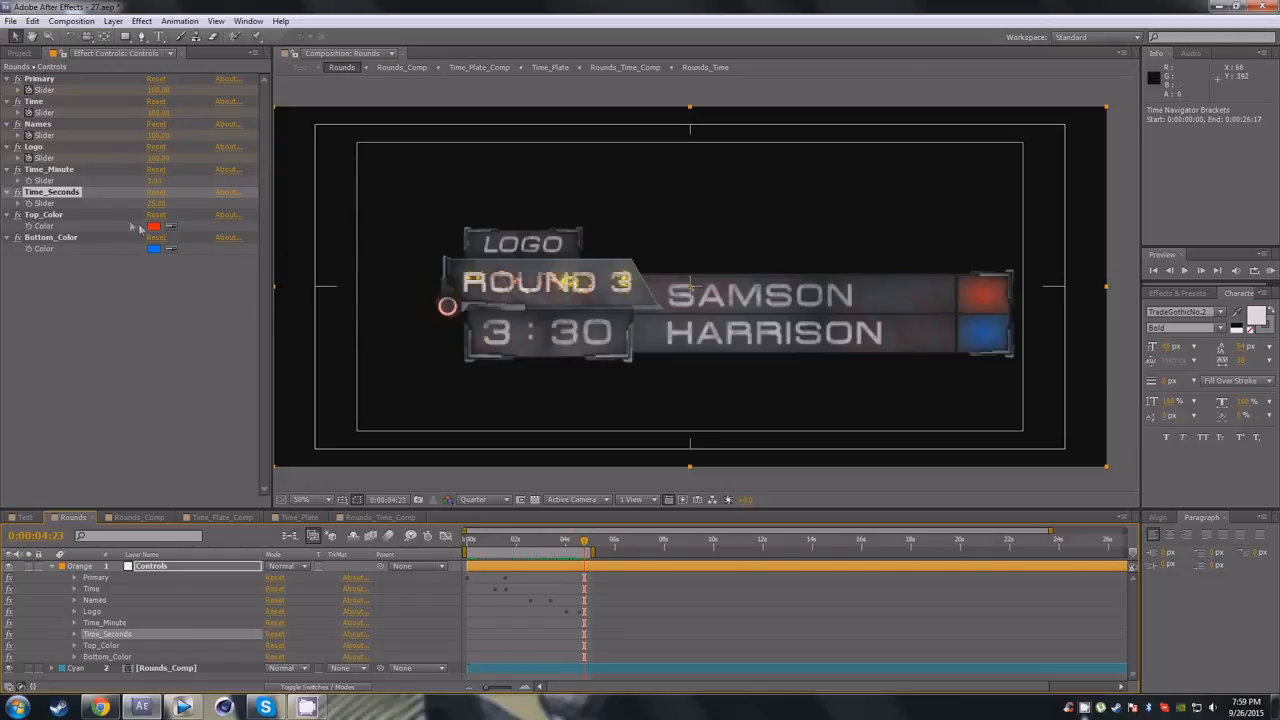
Try a purple Top_Color on the Controls layer and discard the colour change.
drag(611, 289, 577, 285)
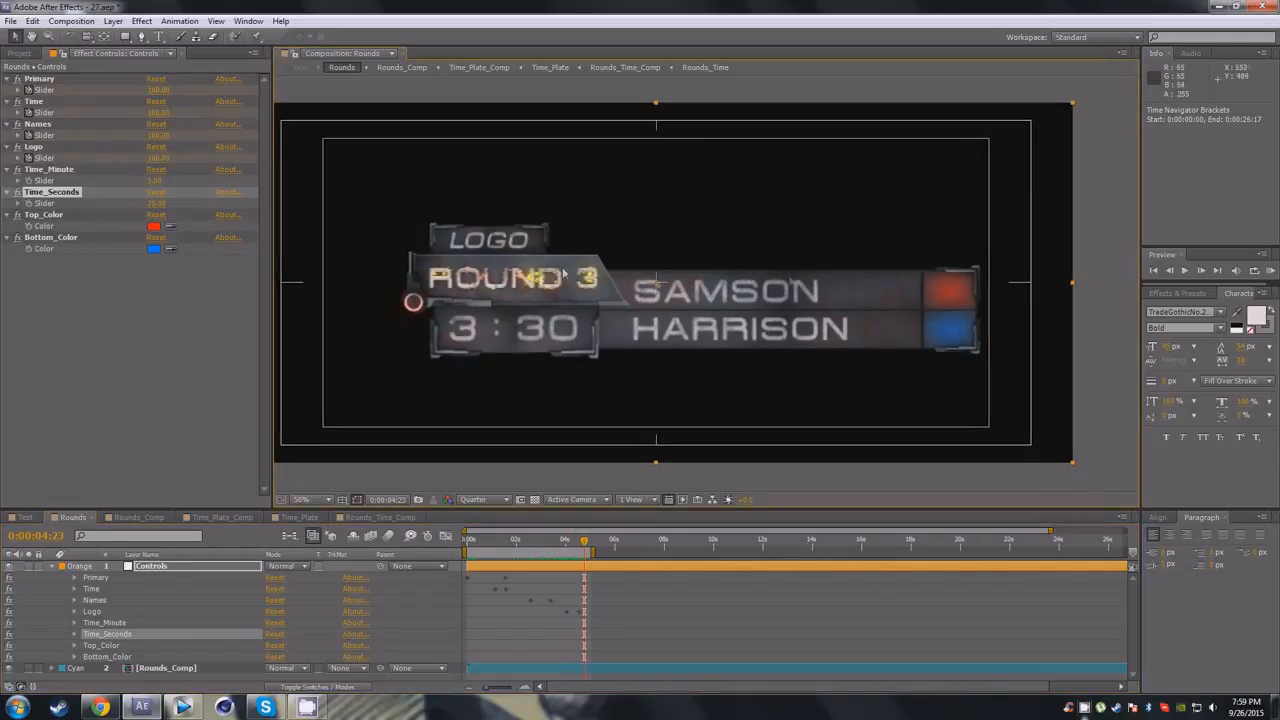
drag(900, 281, 890, 284)
click(153, 226)
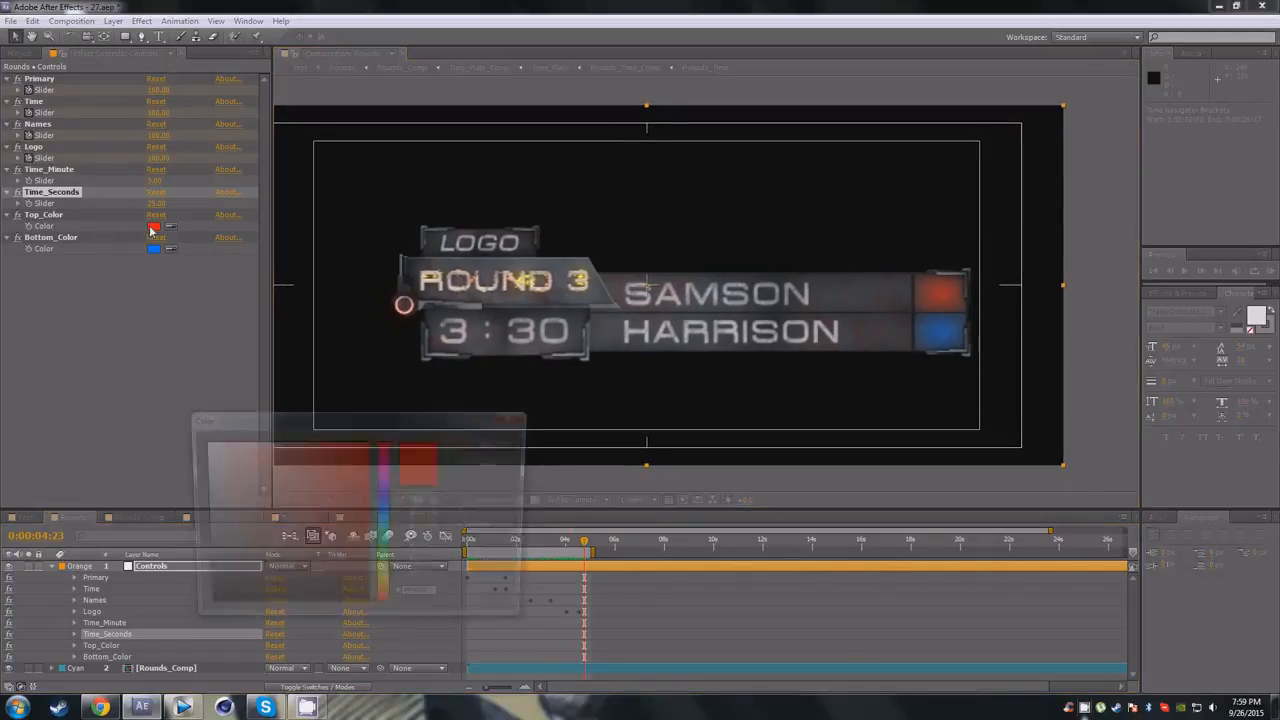
drag(389, 551, 389, 474)
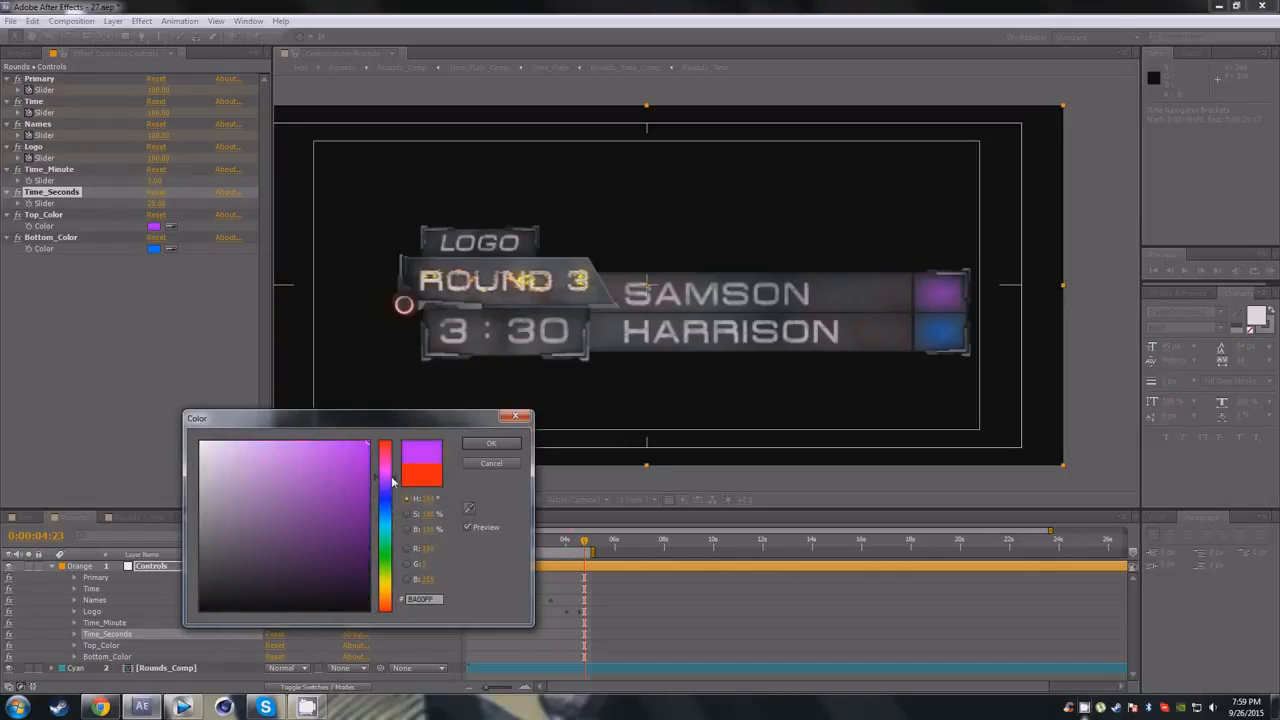
click(491, 465)
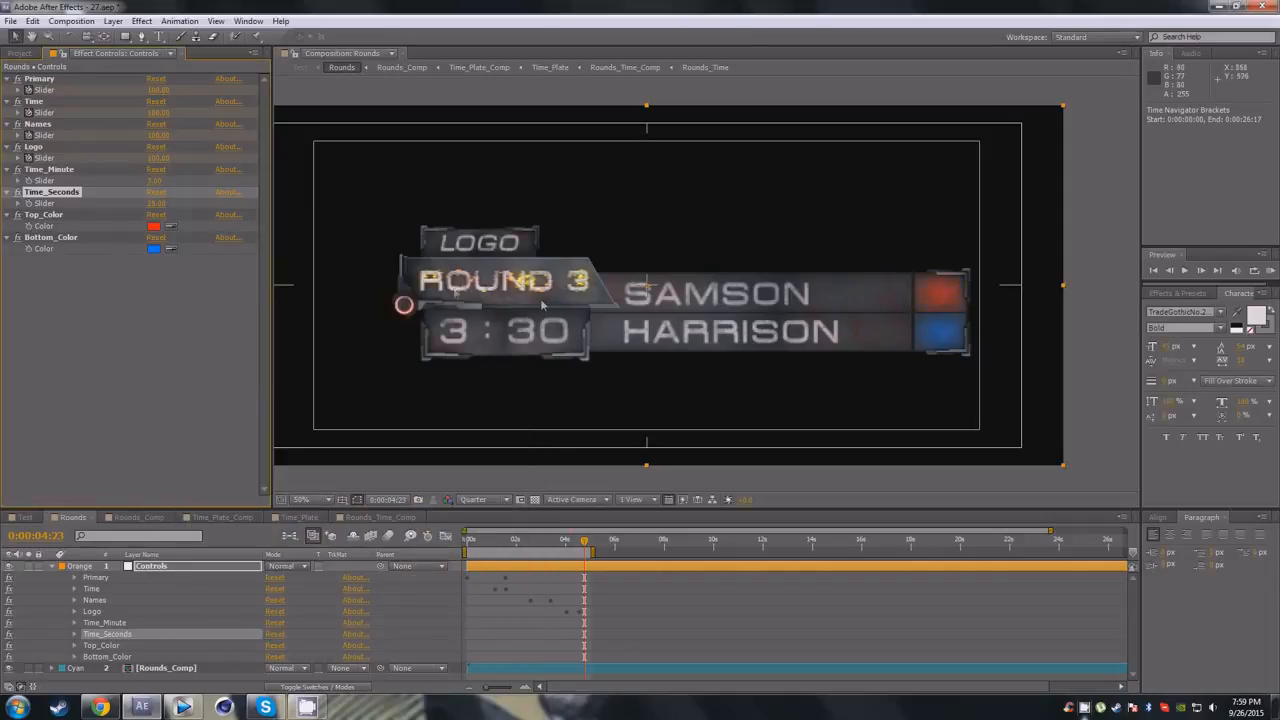
Close the open Rounds compositions and delete the Rounds layer from the Test composition.
drag(328, 275, 387, 270)
click(122, 521)
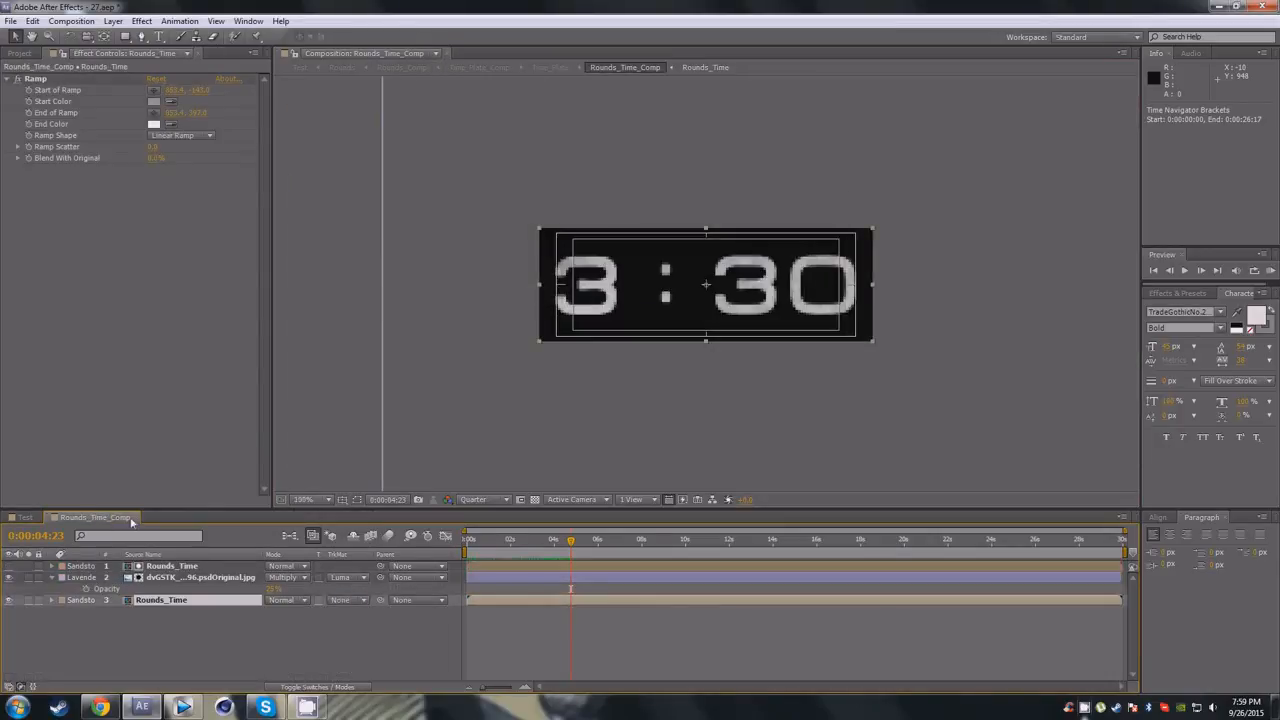
click(134, 518)
click(17, 54)
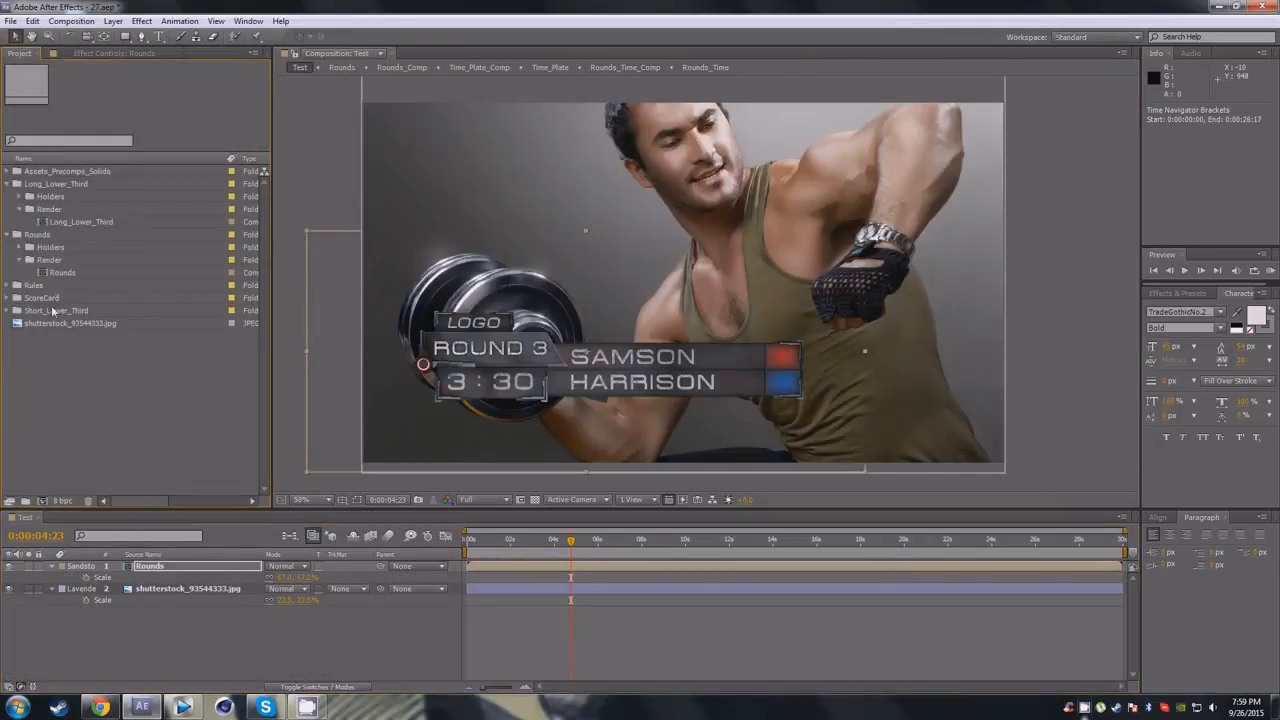
click(170, 566)
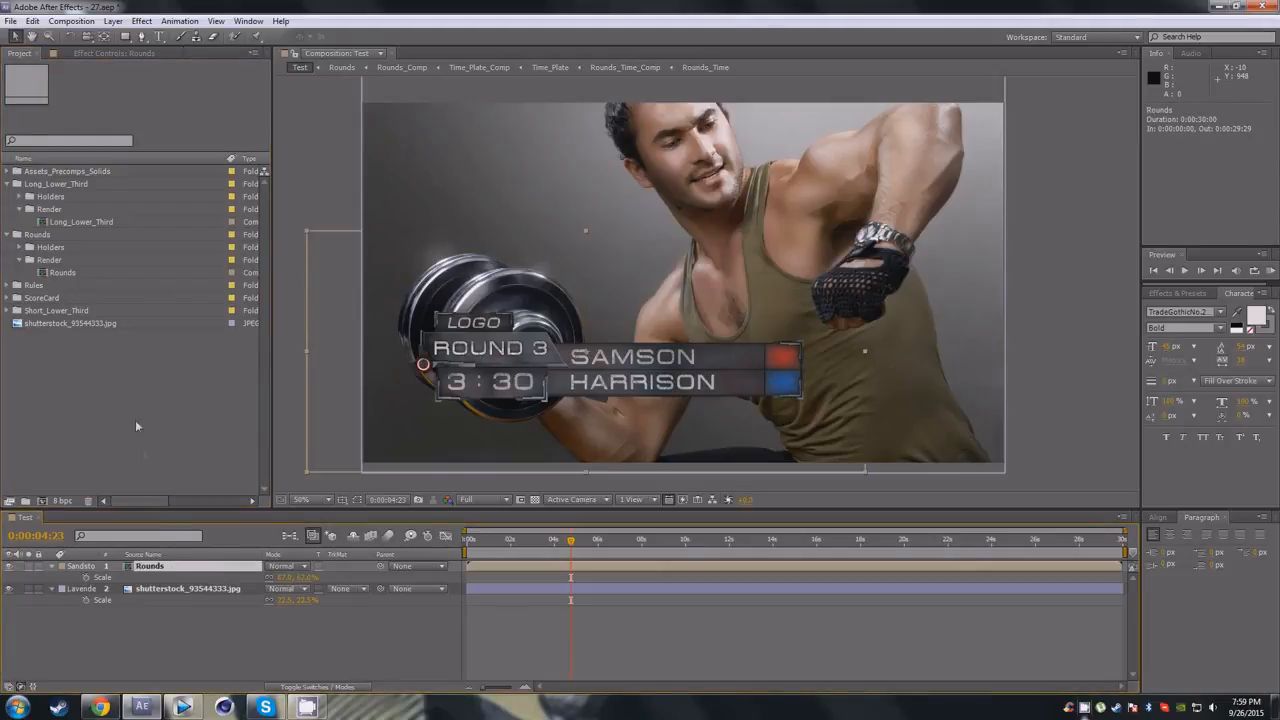
key(Delete)
Add the Rules composition above the background image in the Test composition and preview it at 0:00:02:22.
click(6, 286)
drag(60, 323, 156, 569)
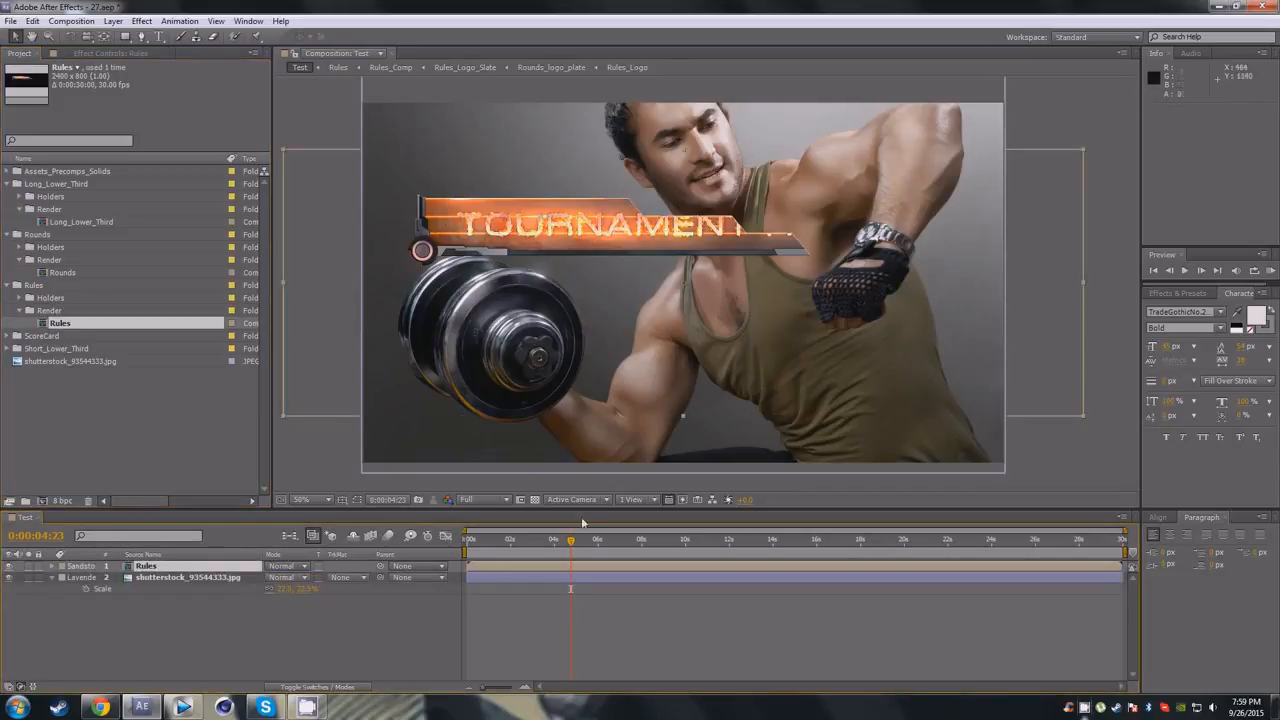
drag(571, 541, 528, 544)
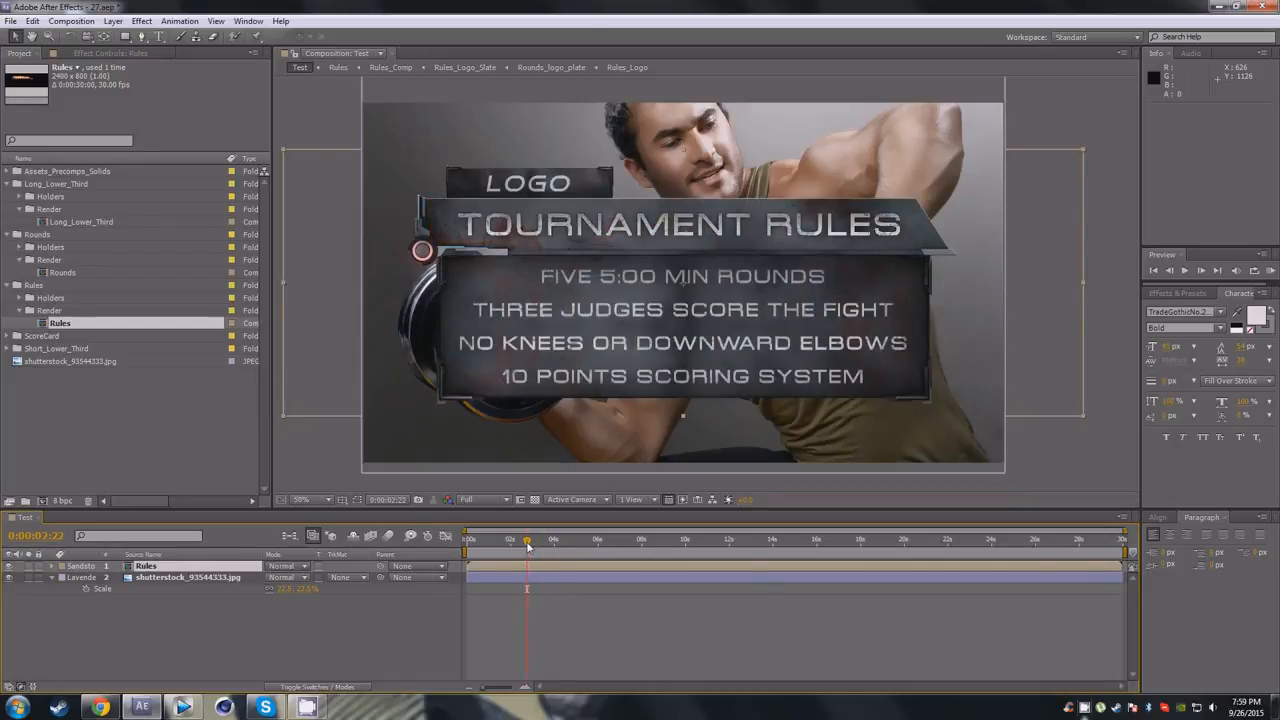
Scale the Rules layer to 72% and lower it over the image to position 960, 744.
click(224, 567)
key(s)
drag(290, 578, 262, 578)
drag(675, 265, 677, 333)
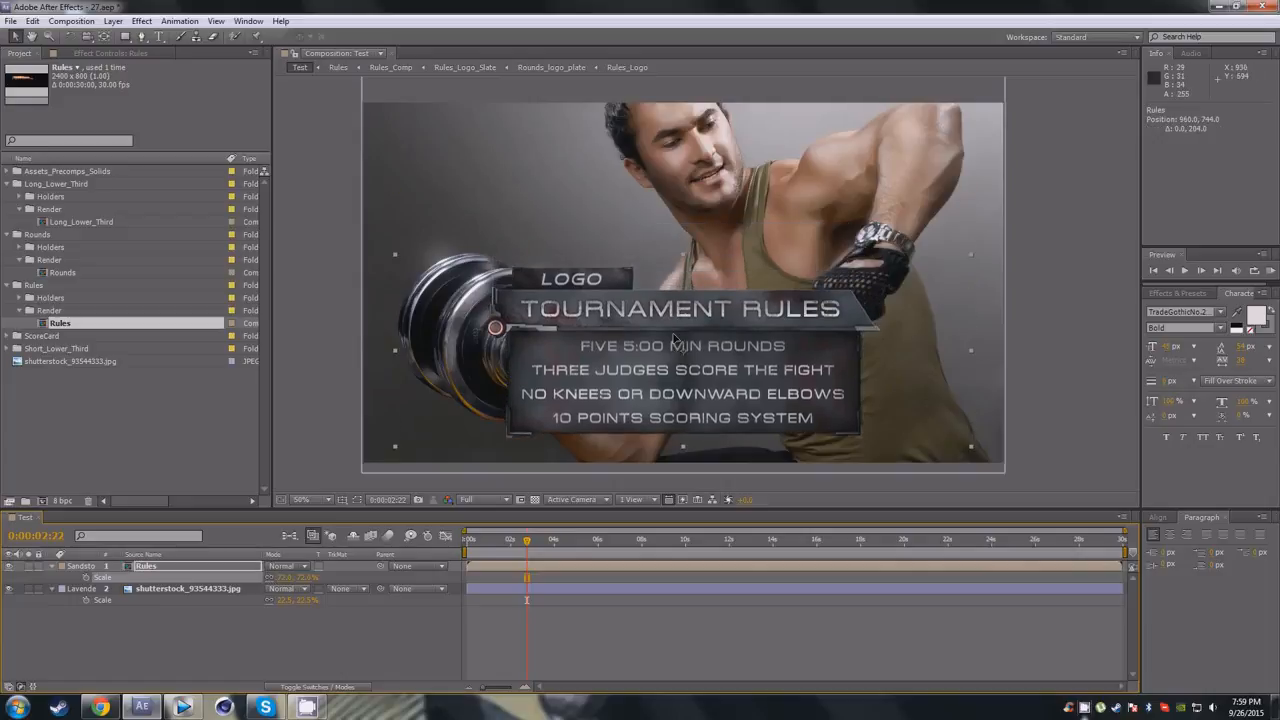
Open the Rules composition, select its Controls layer and preview the plates opening up to 0:00:03:07.
double_click(155, 566)
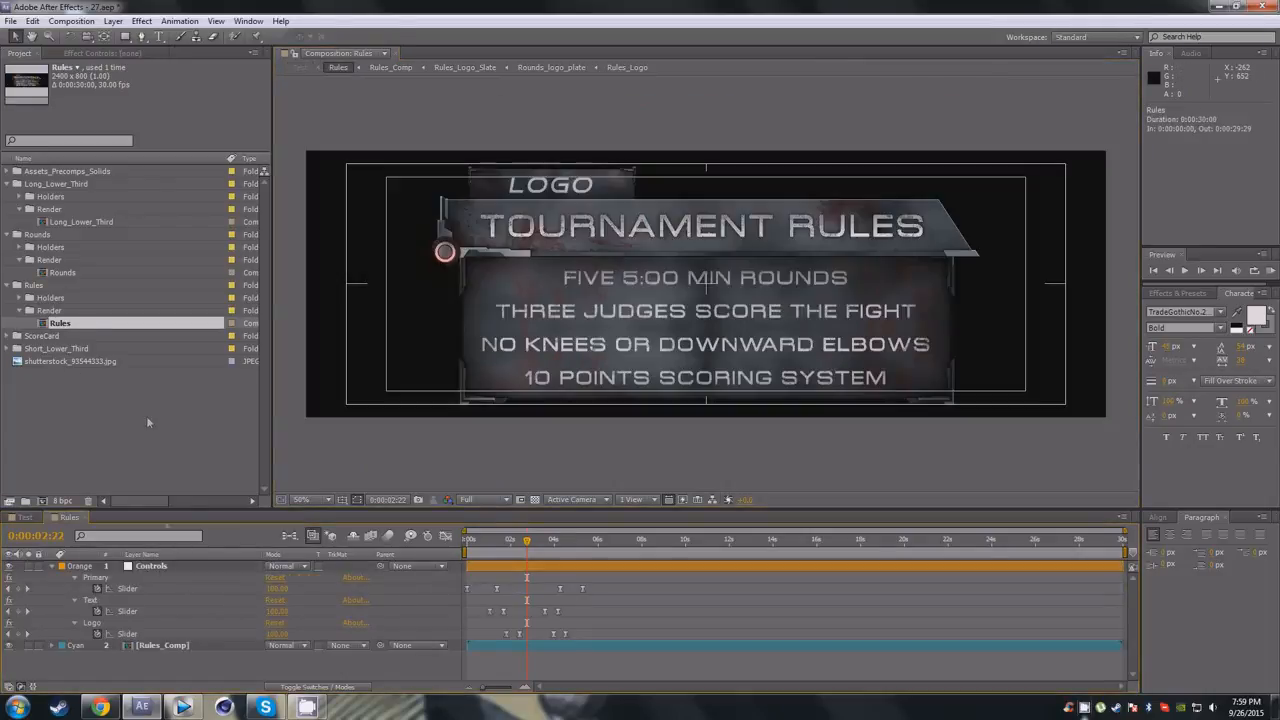
key(Return)
click(138, 568)
key(KP_0)
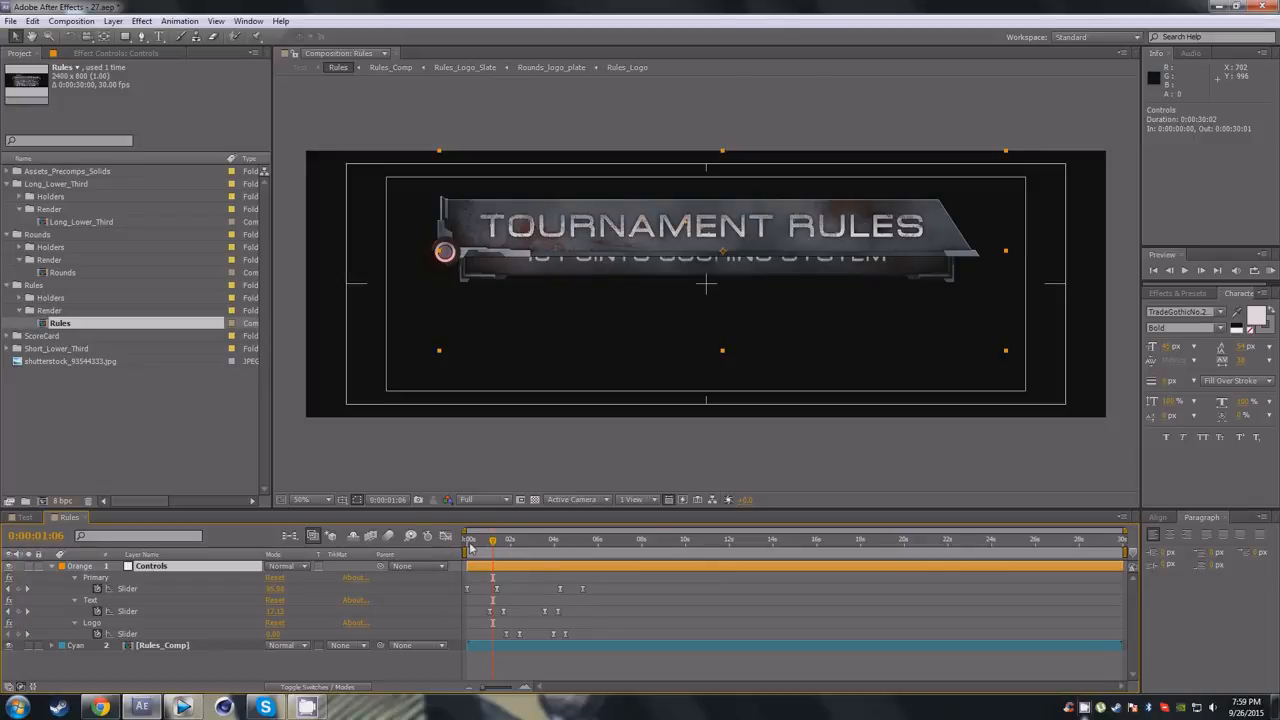
drag(505, 541, 511, 541)
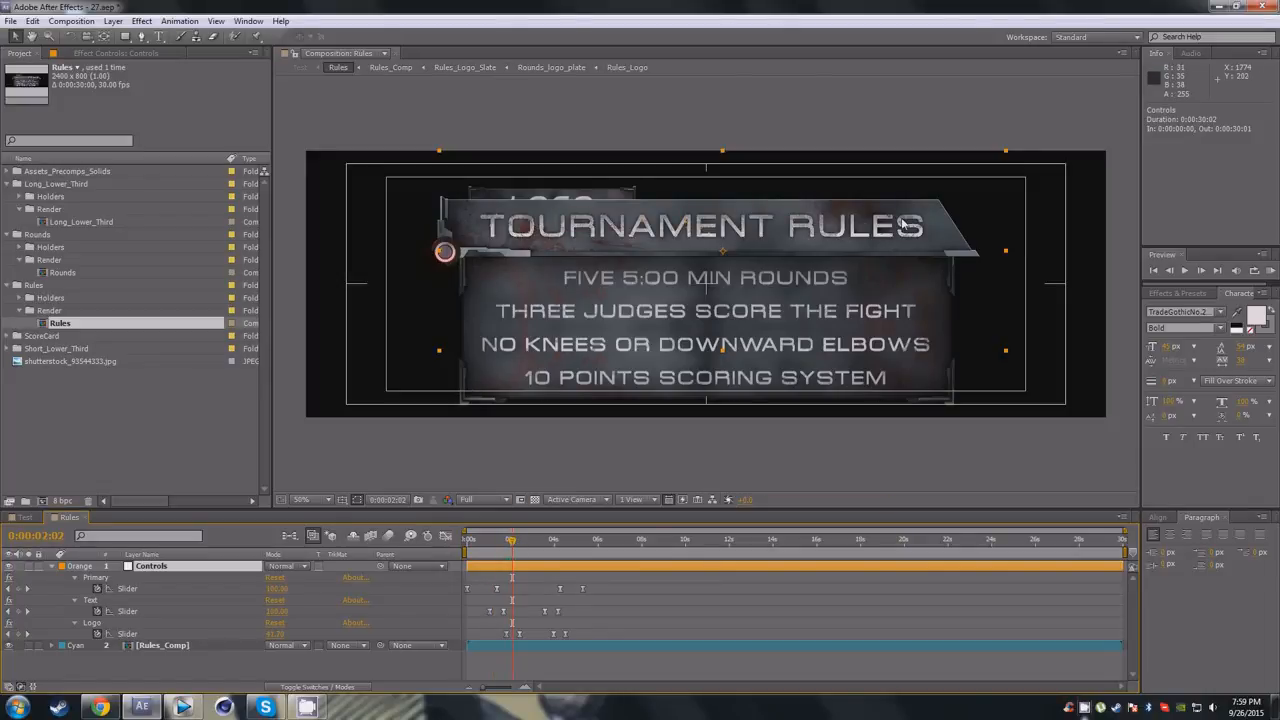
drag(530, 539, 537, 540)
Check the Logo slider's keyframes, preview the text plate's closing at 0:00:03:20 and return to 0:00:02:19.
click(166, 636)
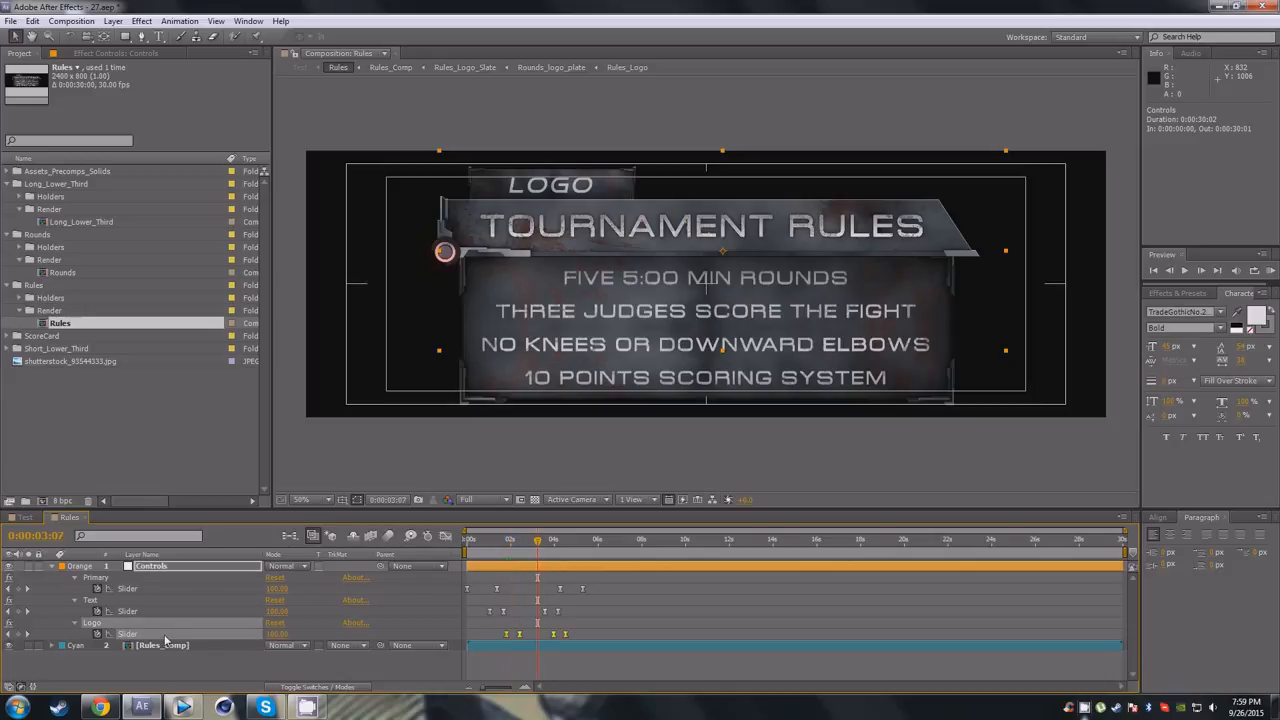
click(594, 635)
drag(538, 541, 547, 541)
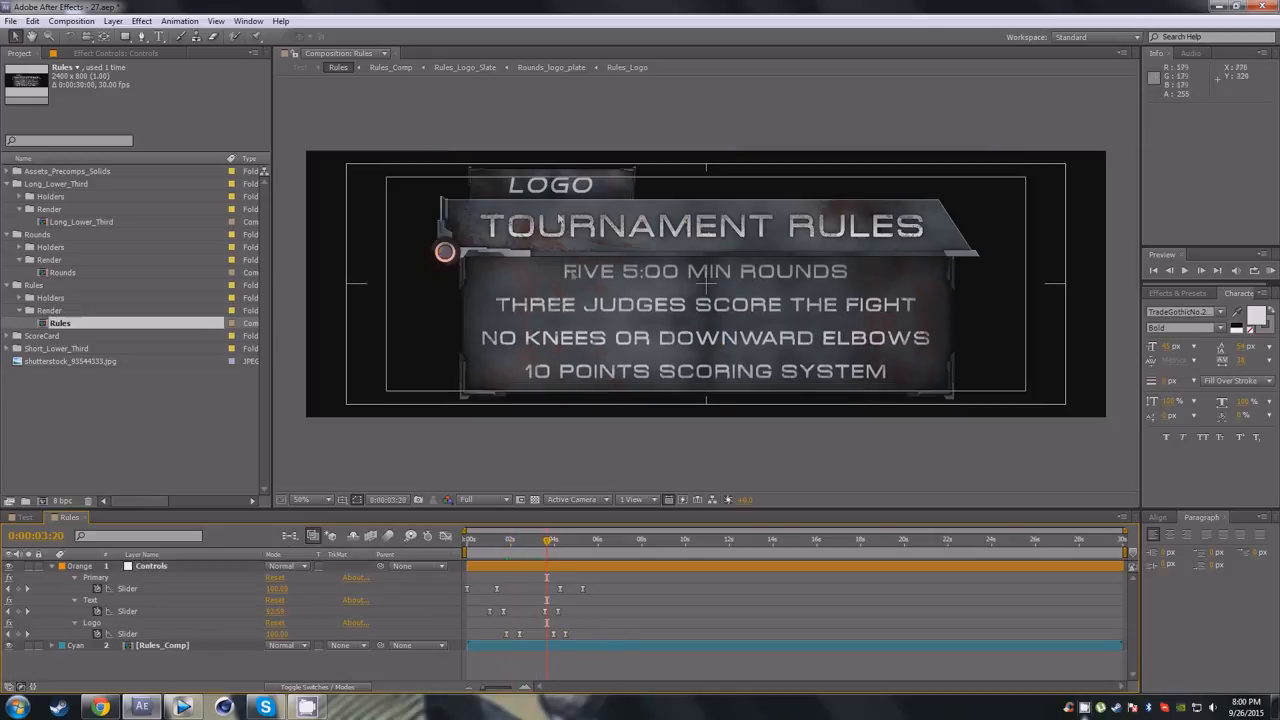
click(534, 540)
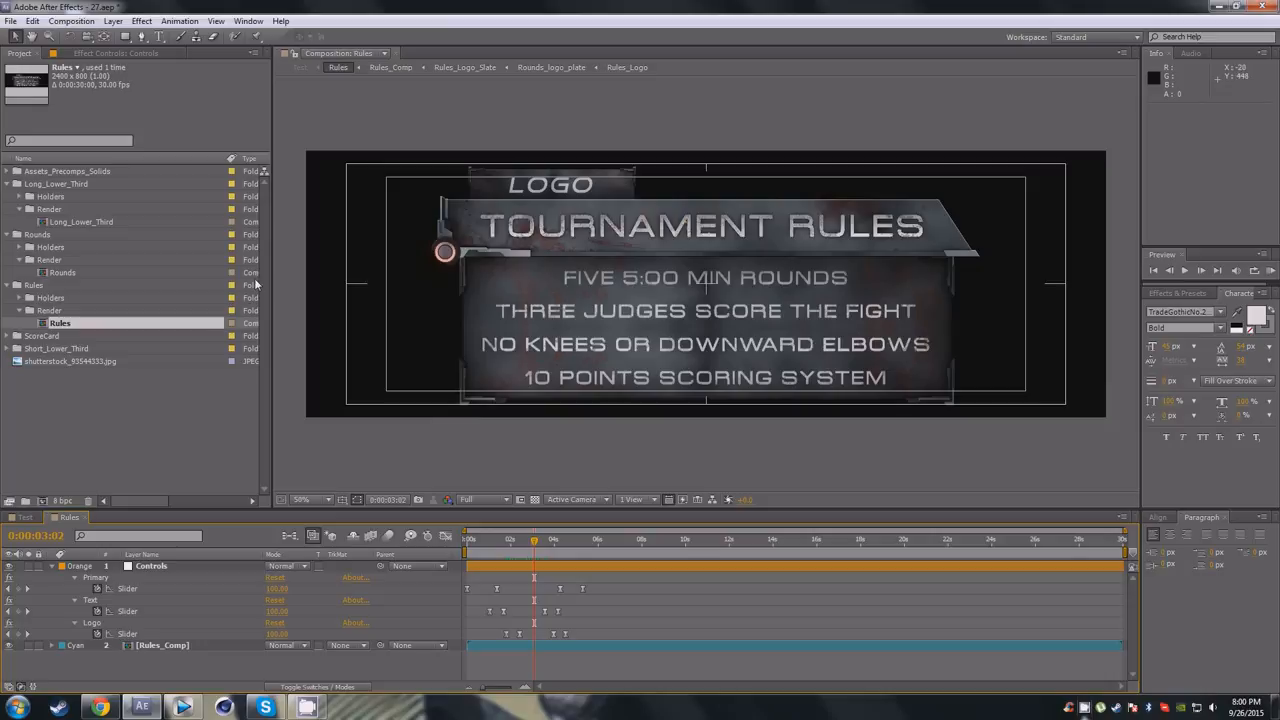
click(520, 547)
drag(520, 550, 524, 555)
Open the Rules_Logo, Rules_Text and Rules_Title placeholder compositions from the Rules Holders folder.
click(19, 299)
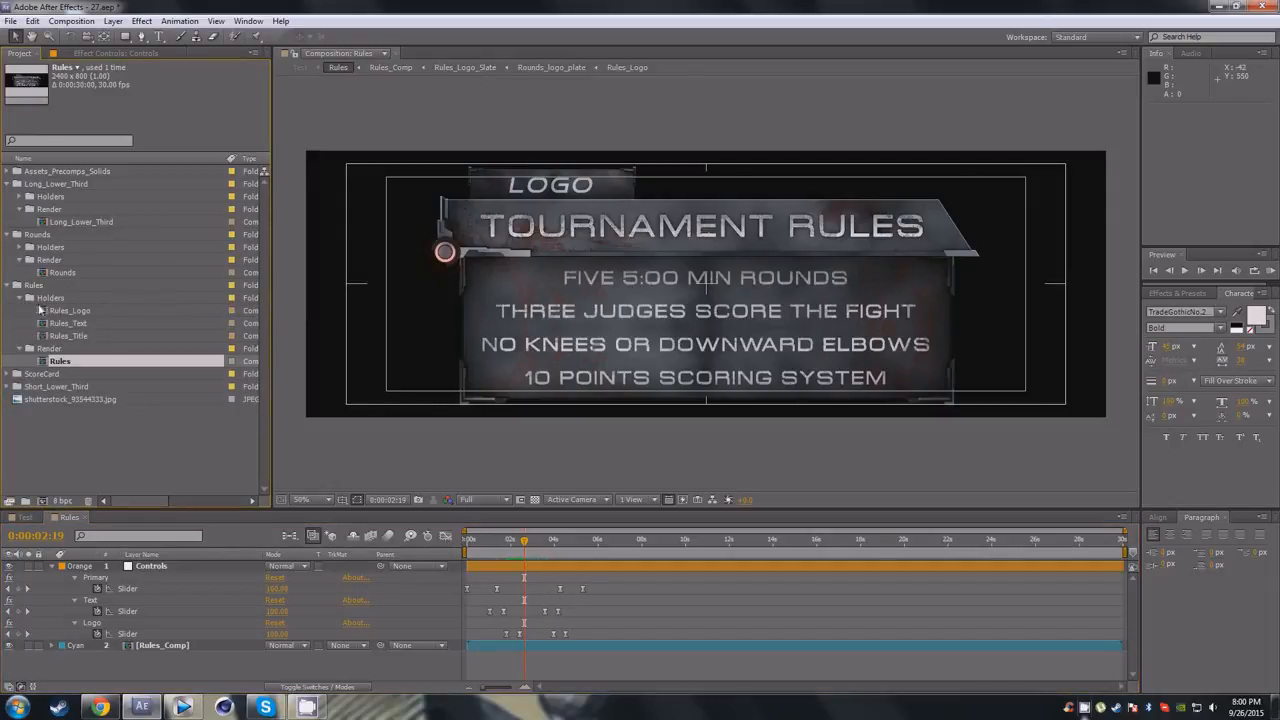
click(90, 311)
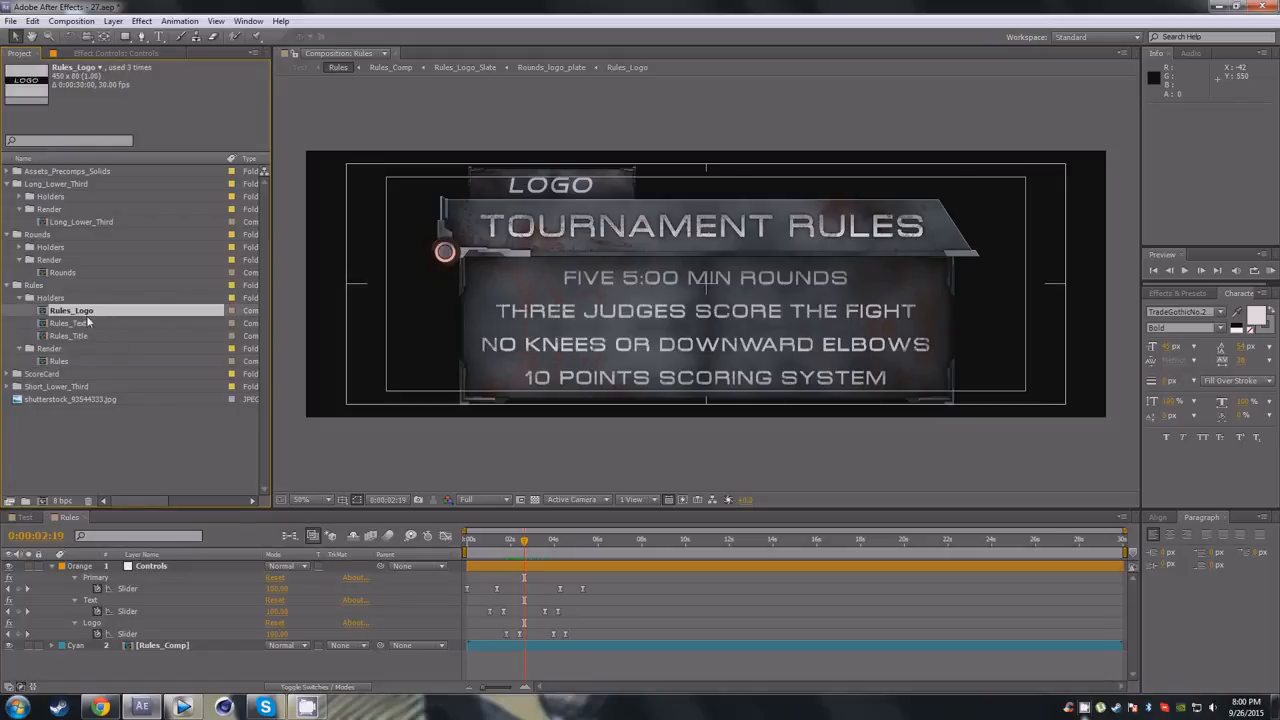
double_click(83, 310)
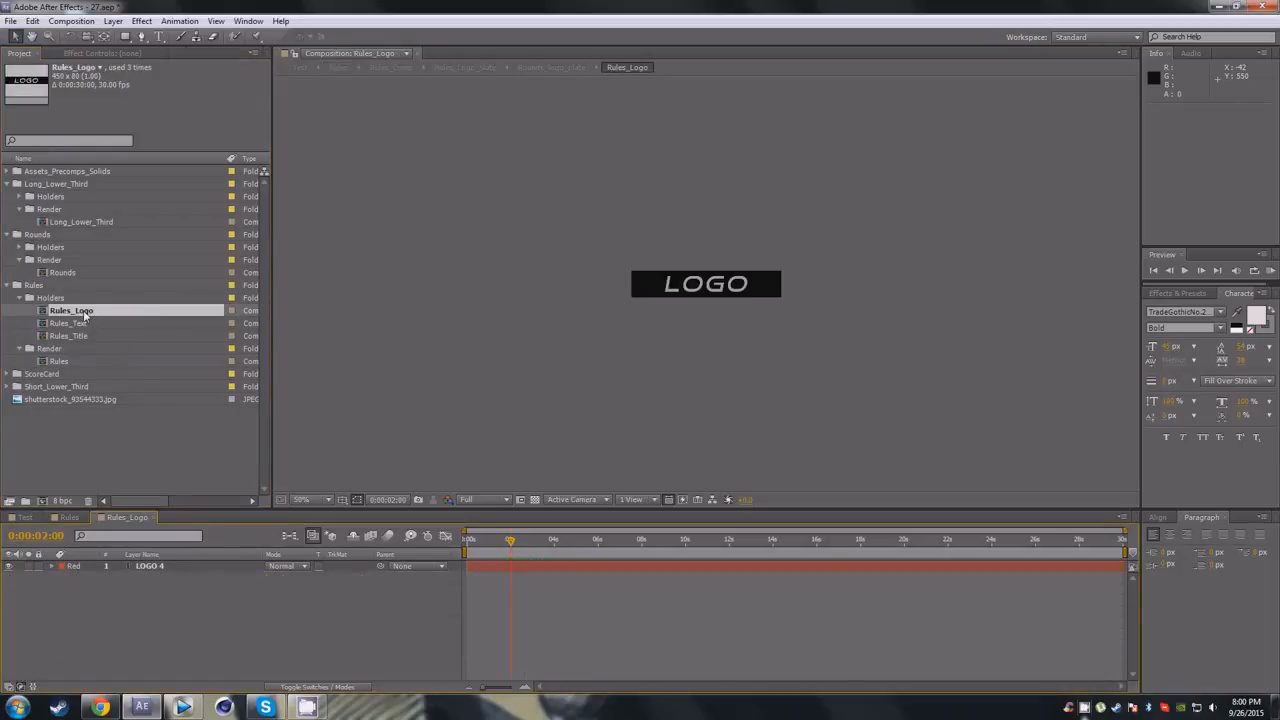
click(94, 321)
double_click(94, 323)
double_click(98, 336)
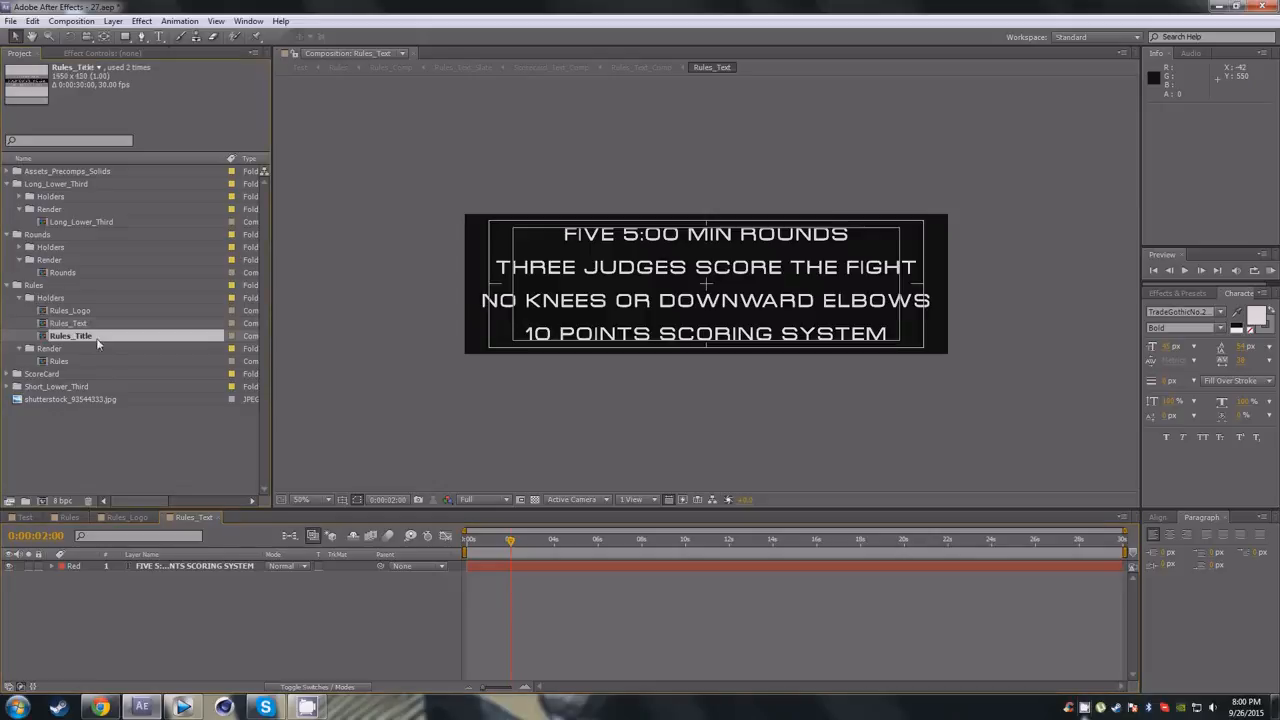
Try replacing the TOURNAMENT RULES text layer with a newly created one, restore the original and select its text for editing.
double_click(494, 566)
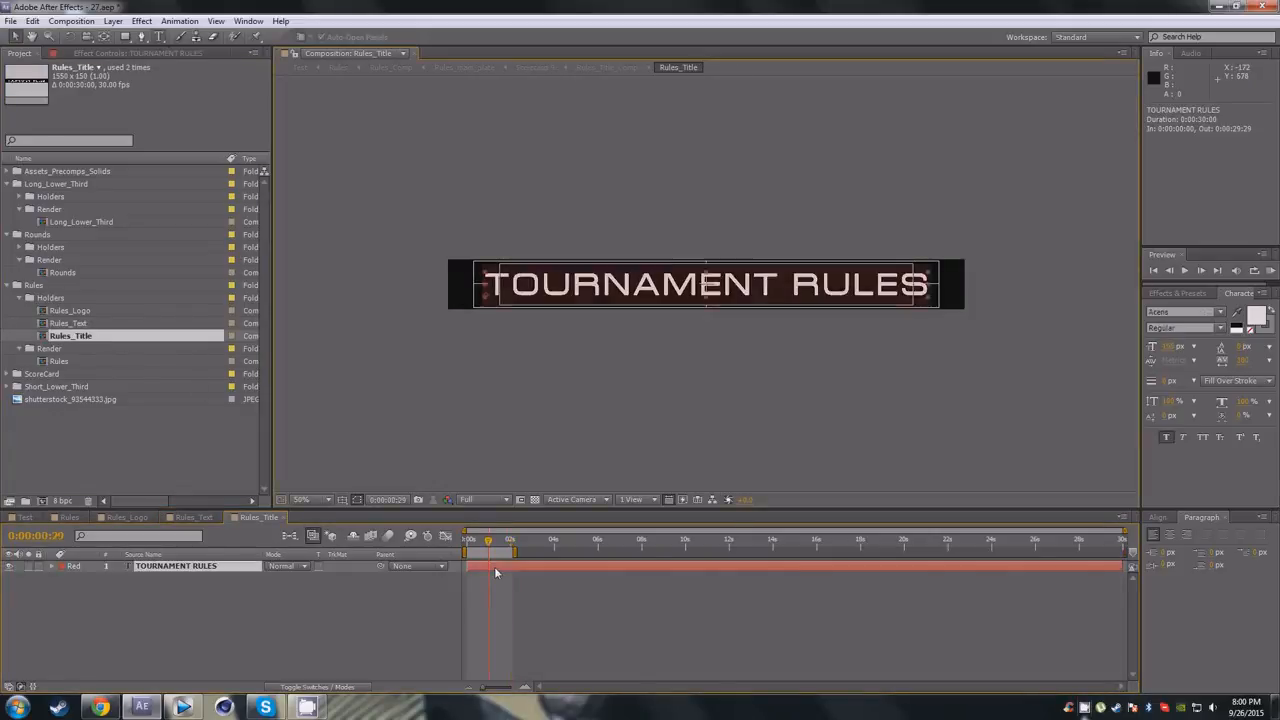
click(498, 600)
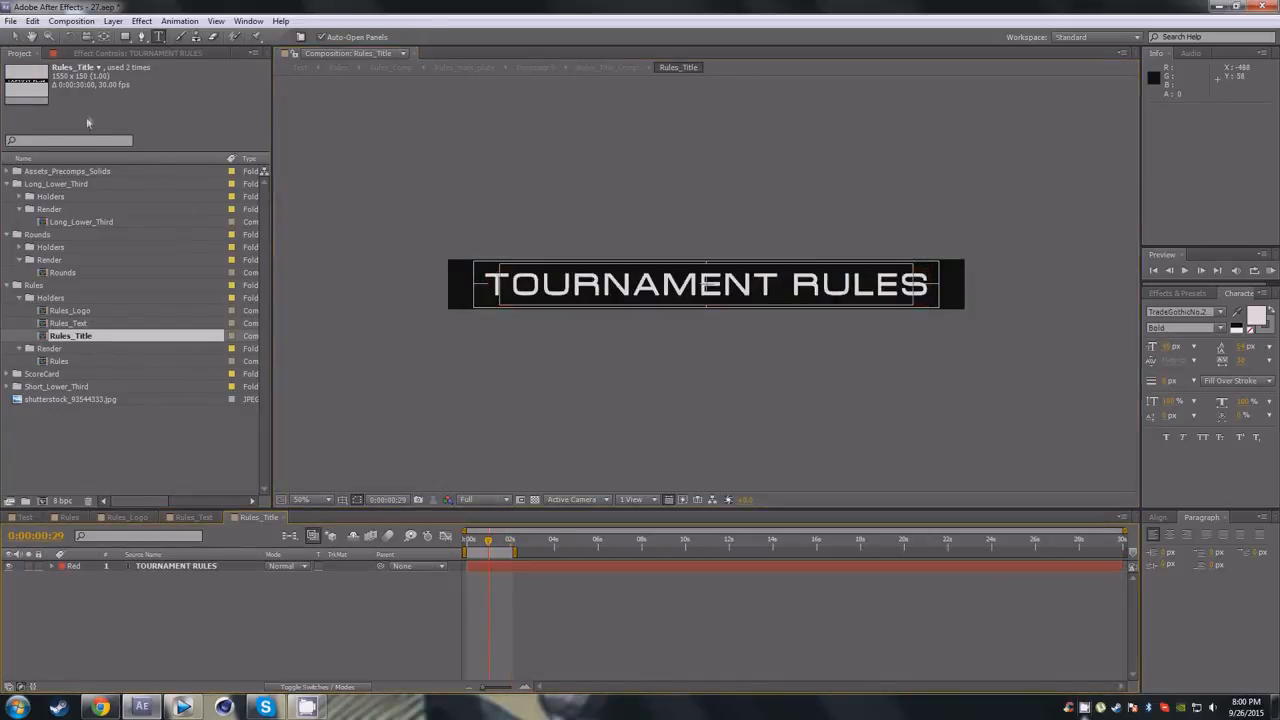
click(492, 567)
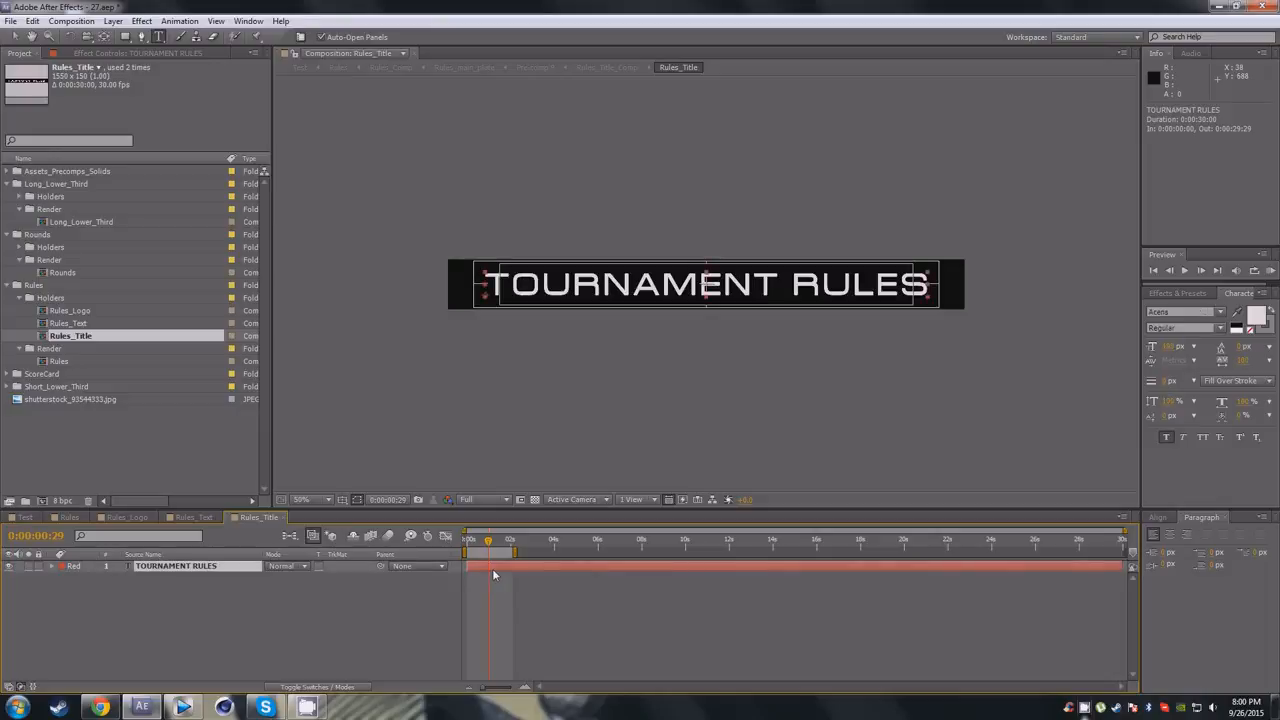
key(Delete)
click(498, 272)
text(asdfasdf)
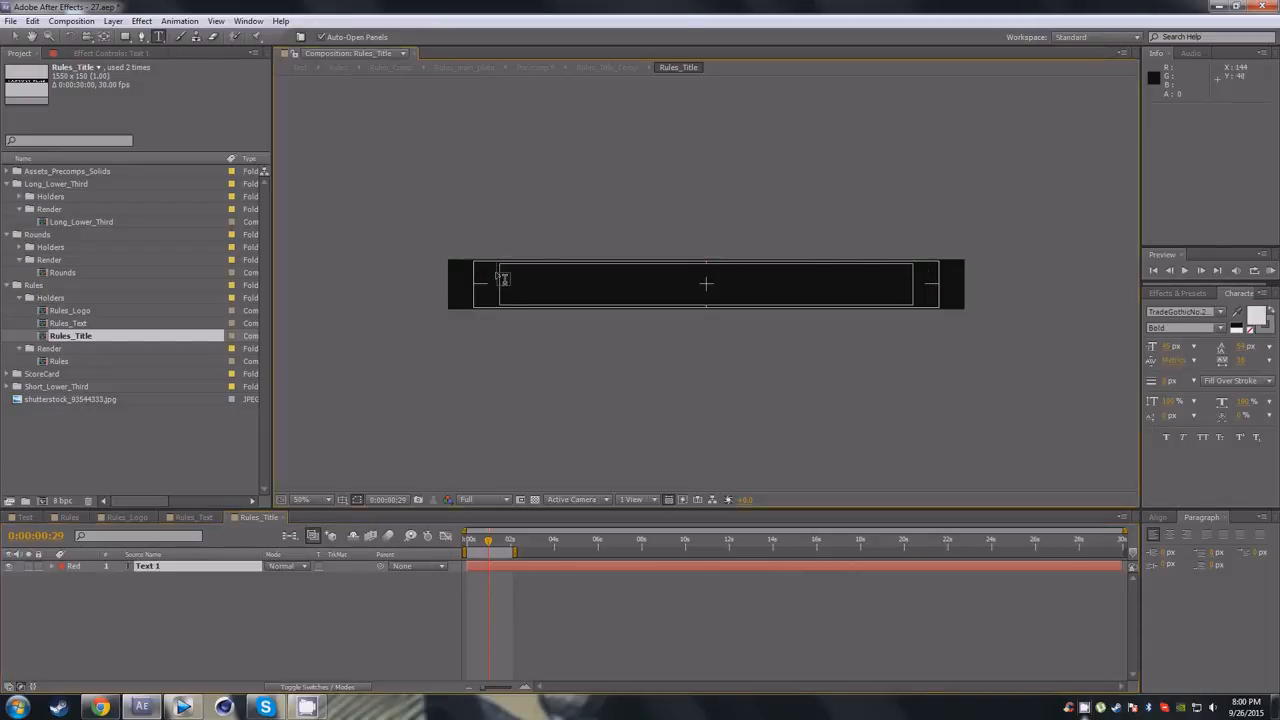
key(ctrl+z)
key(ctrl+z)
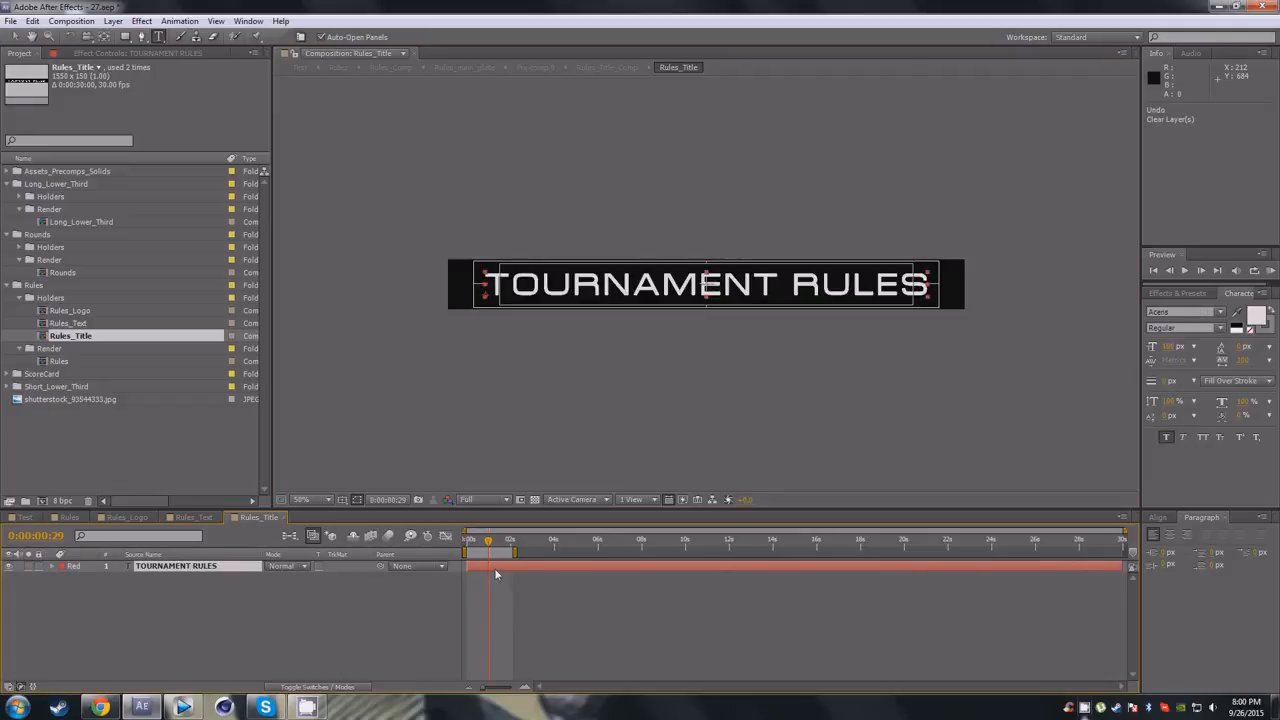
click(495, 568)
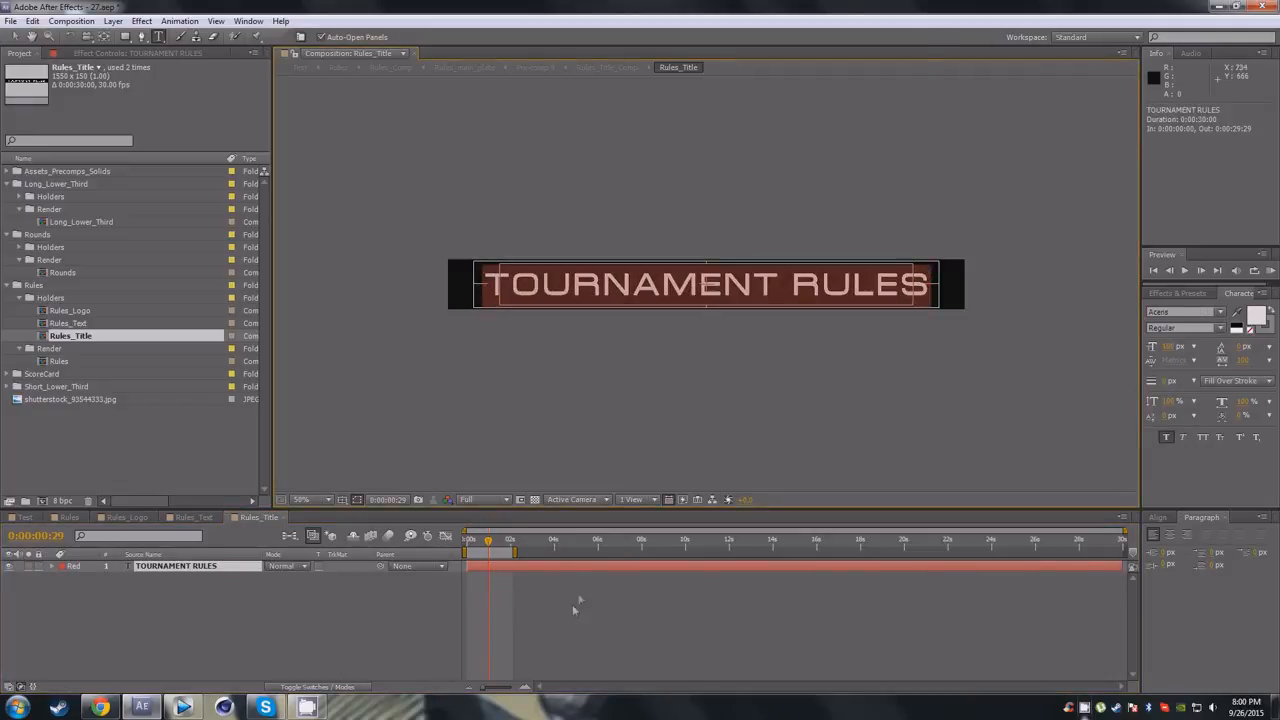
click(549, 640)
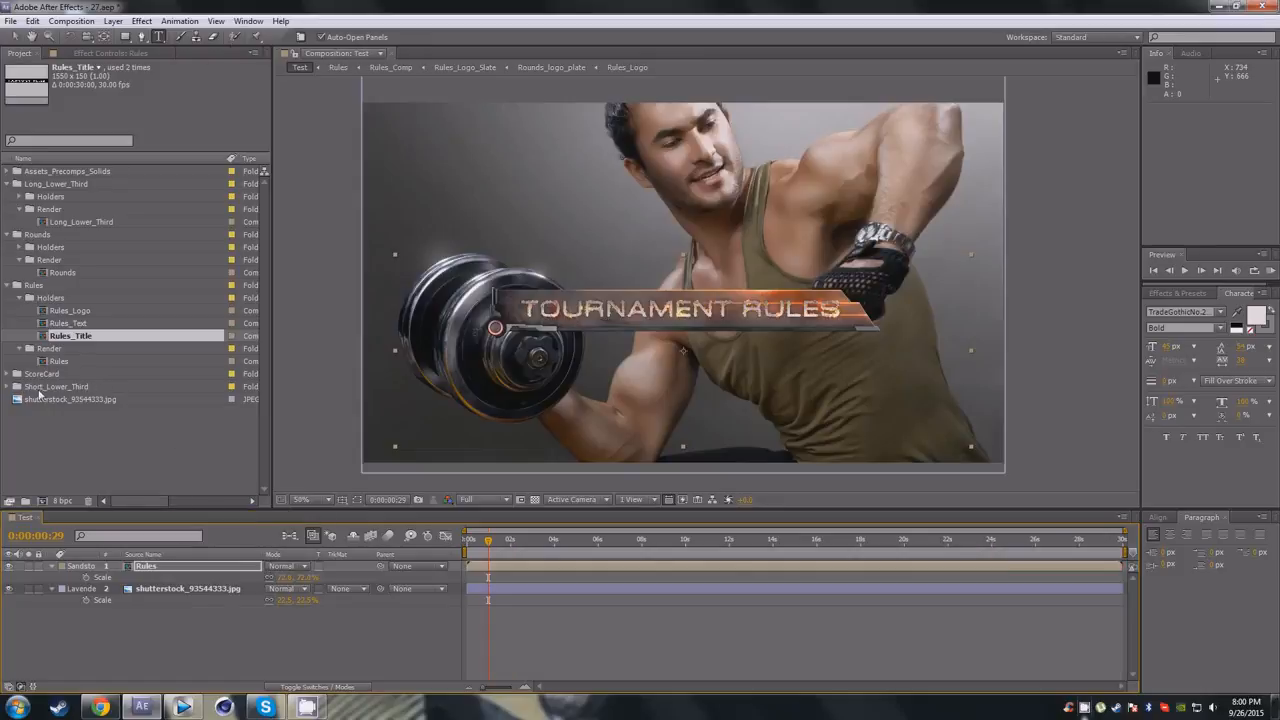
Replace the Rules layer in the Test composition with the Scorecard composition and preview it up to 0:00:01:21.
click(155, 566)
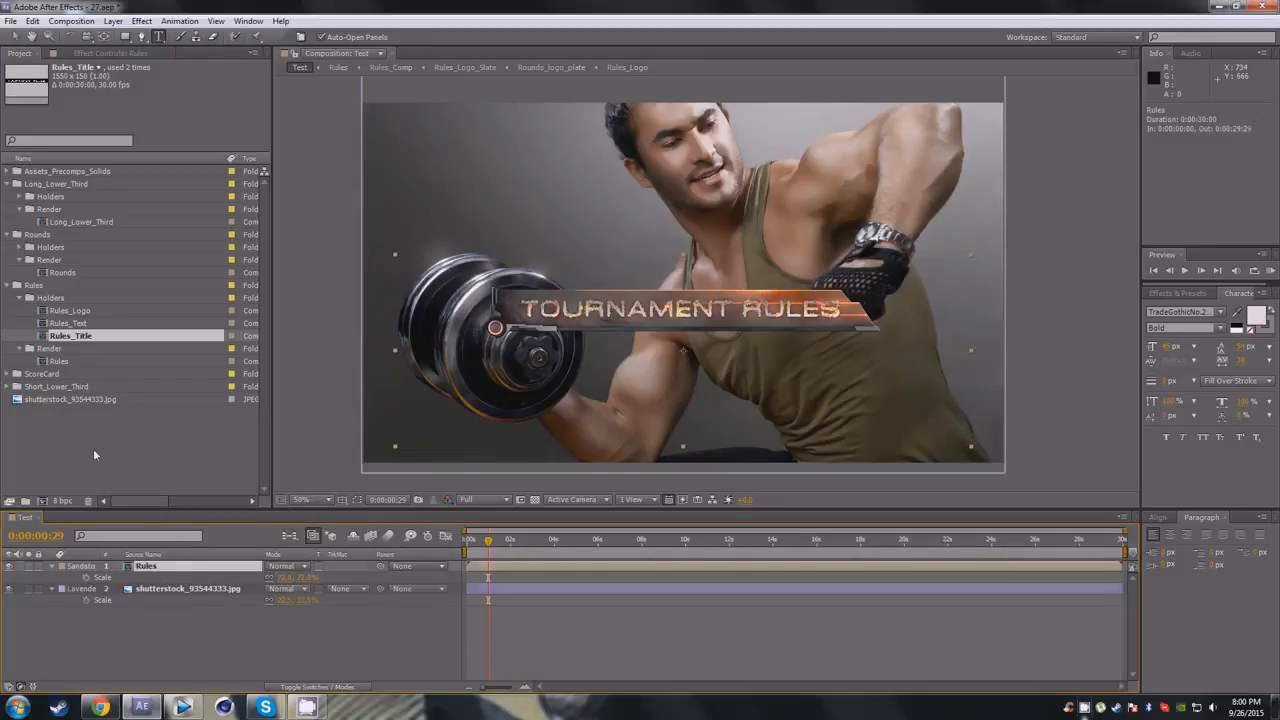
key(Delete)
click(8, 374)
drag(48, 414, 152, 567)
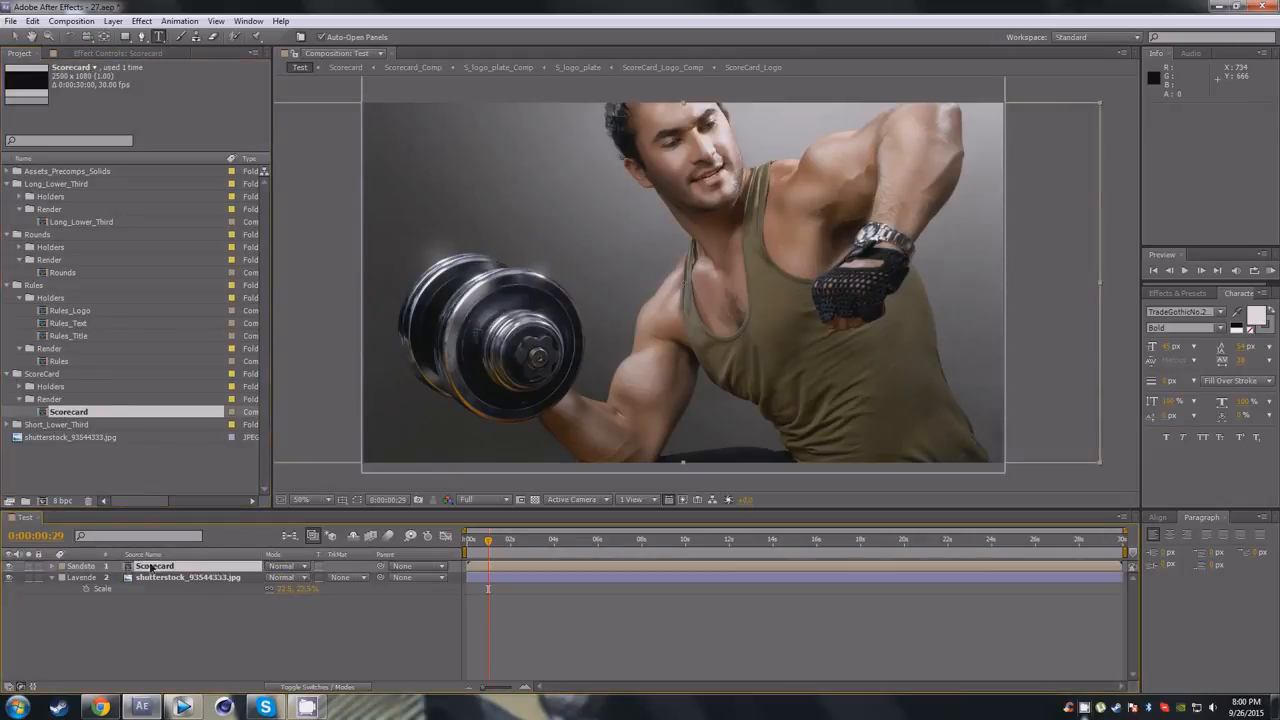
drag(492, 545, 504, 546)
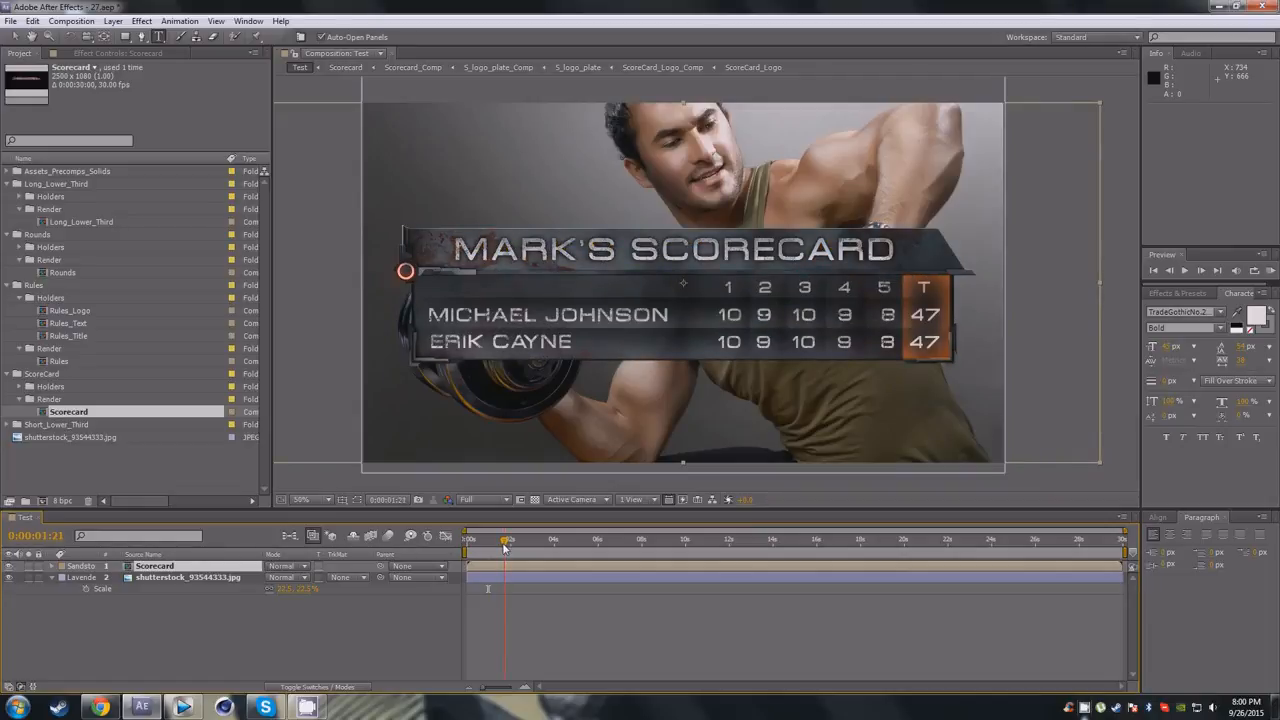
Open the Scorecard composition, select its Controls layer and open the ScoreCard_Logo, Scorecard_Text and Scorecard_Title placeholder compositions.
double_click(63, 414)
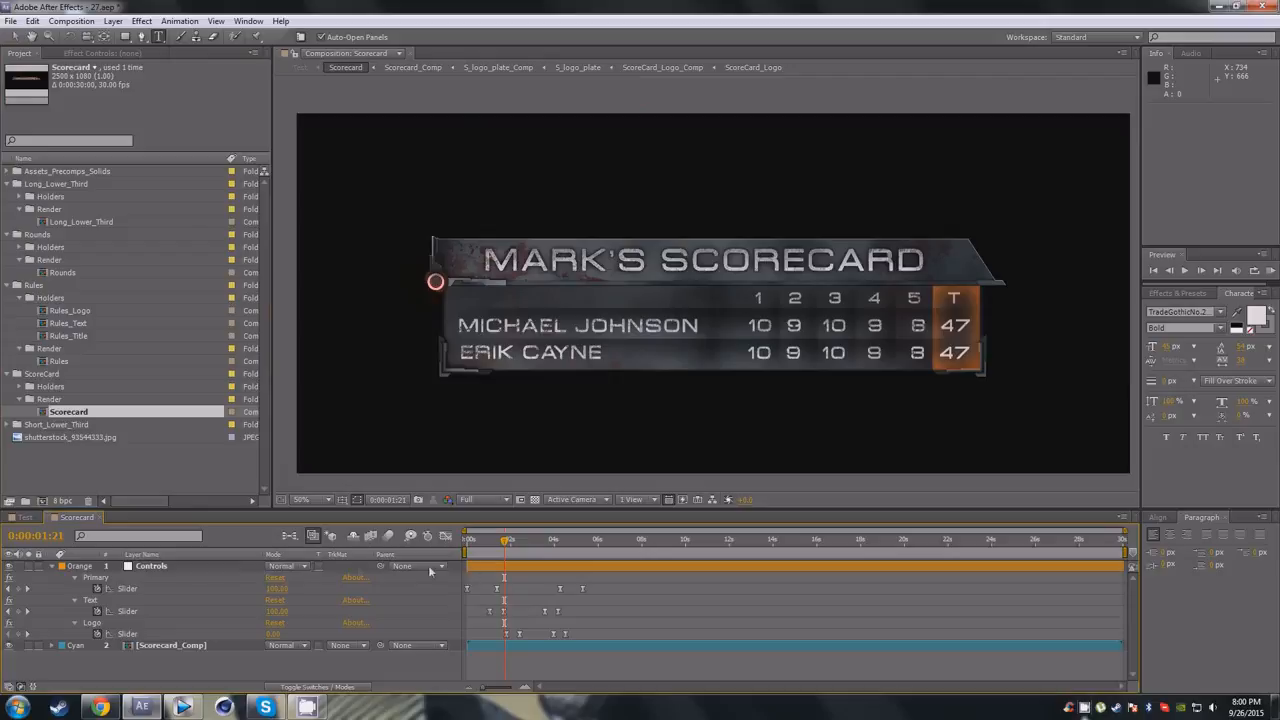
click(140, 567)
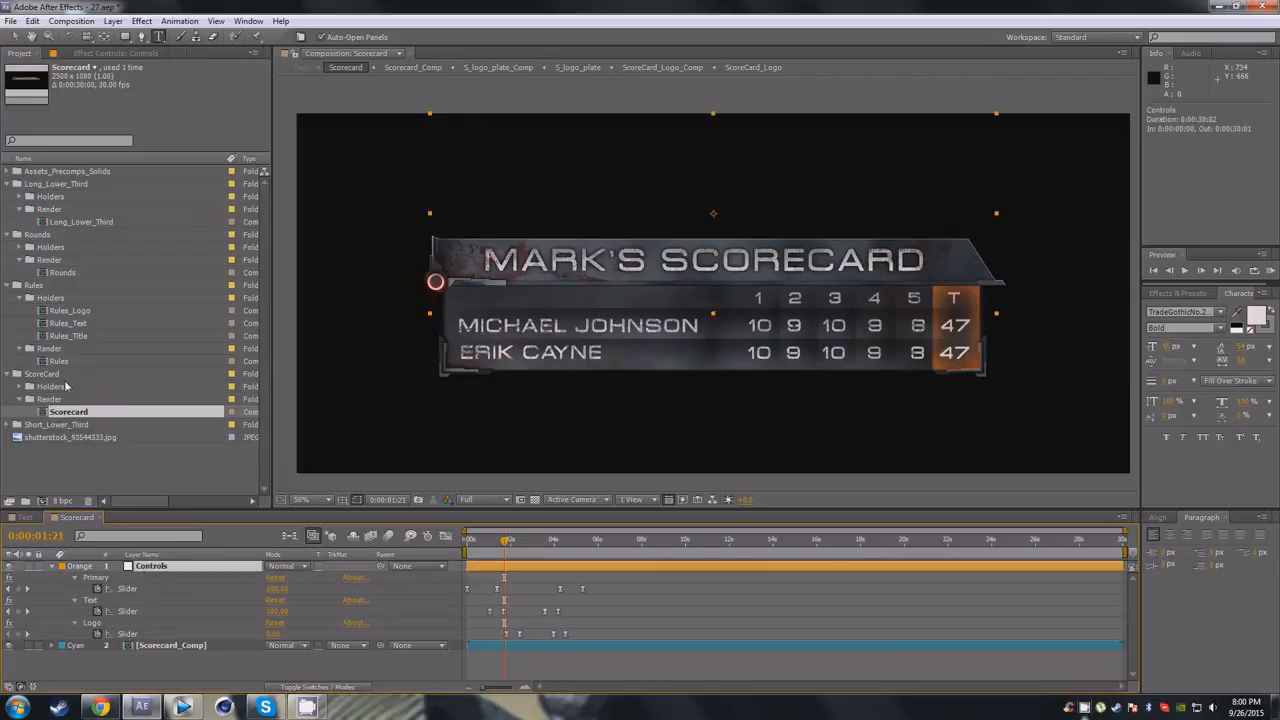
click(18, 386)
double_click(85, 399)
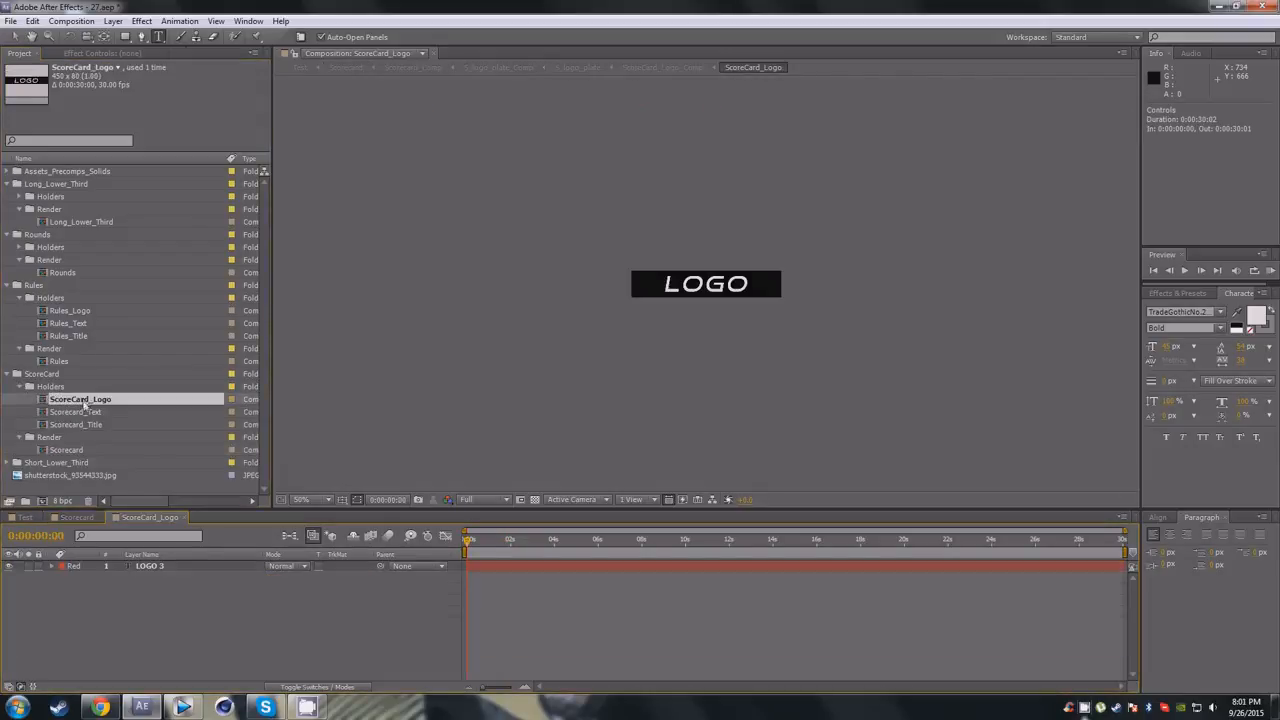
click(90, 412)
double_click(90, 412)
double_click(90, 425)
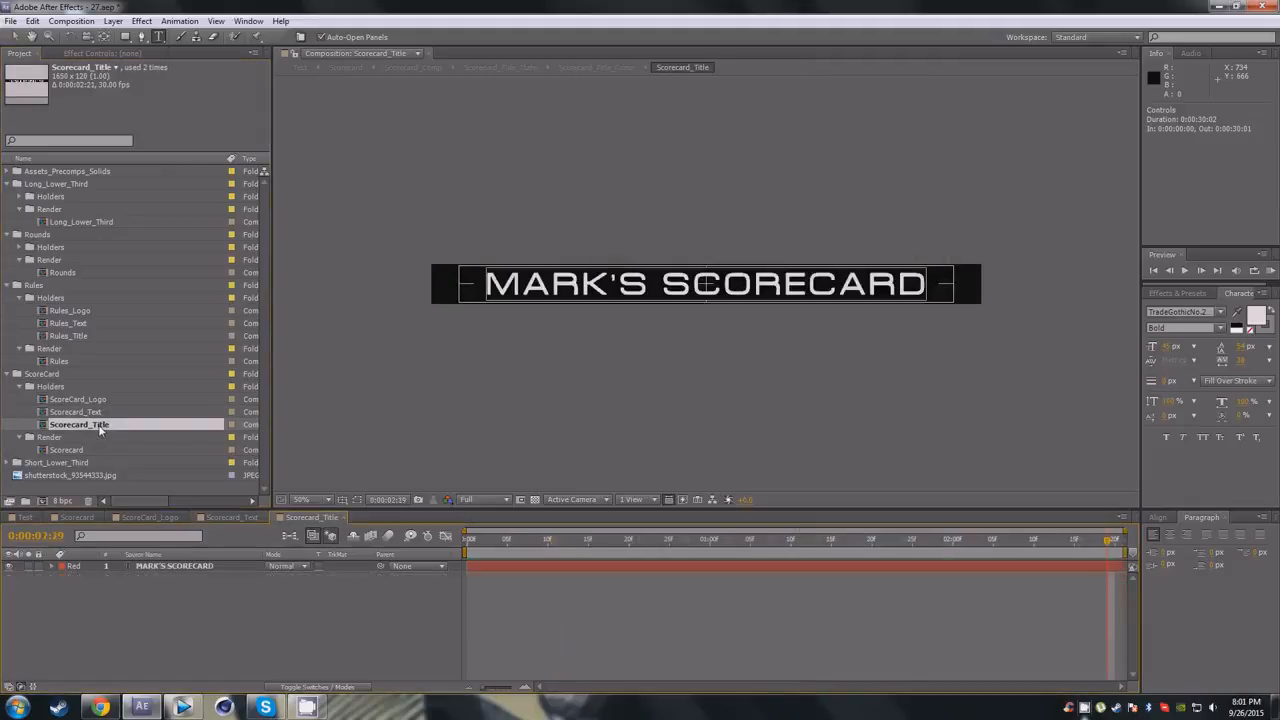
Close the Scorecard composition and its ScoreCard_Logo, Scorecard_Text and Scorecard_Title placeholder compositions, returning to the Test composition.
click(85, 519)
click(100, 519)
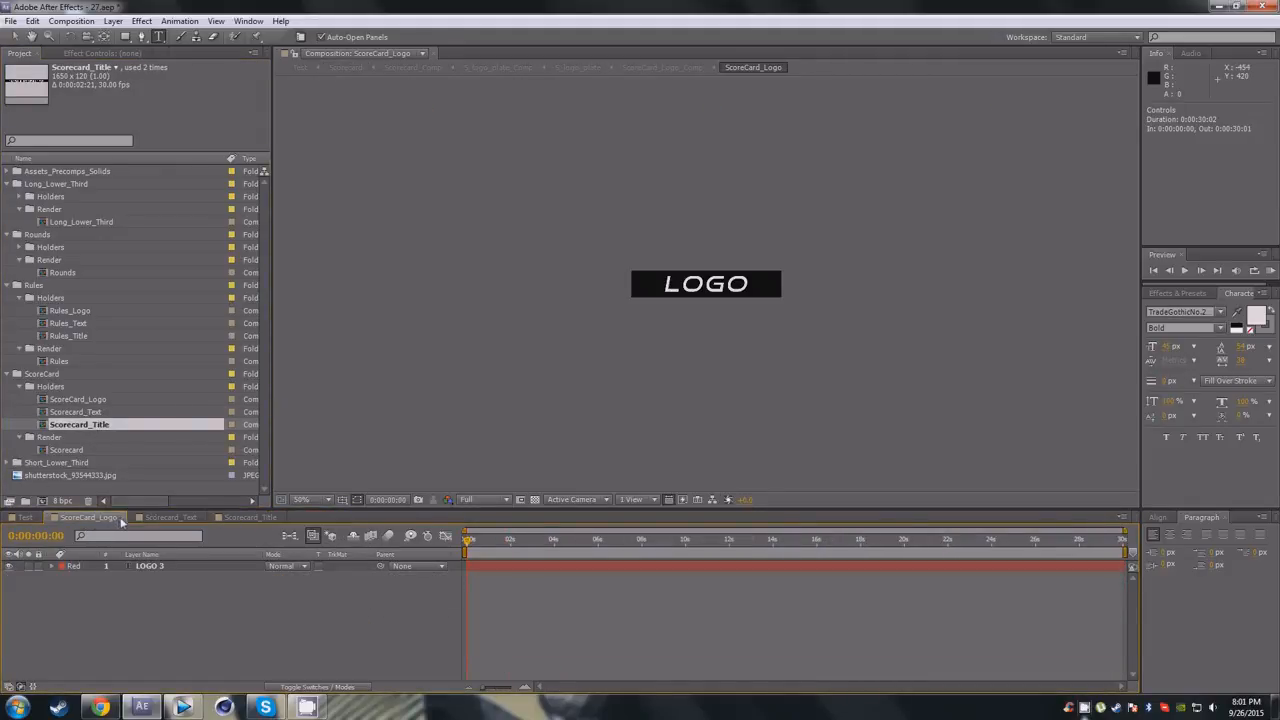
click(121, 519)
click(118, 519)
click(118, 519)
Replace the Scorecard layer in the Test composition with the Short_Lower_Third composition and preview it at 0:00:02:10.
click(158, 567)
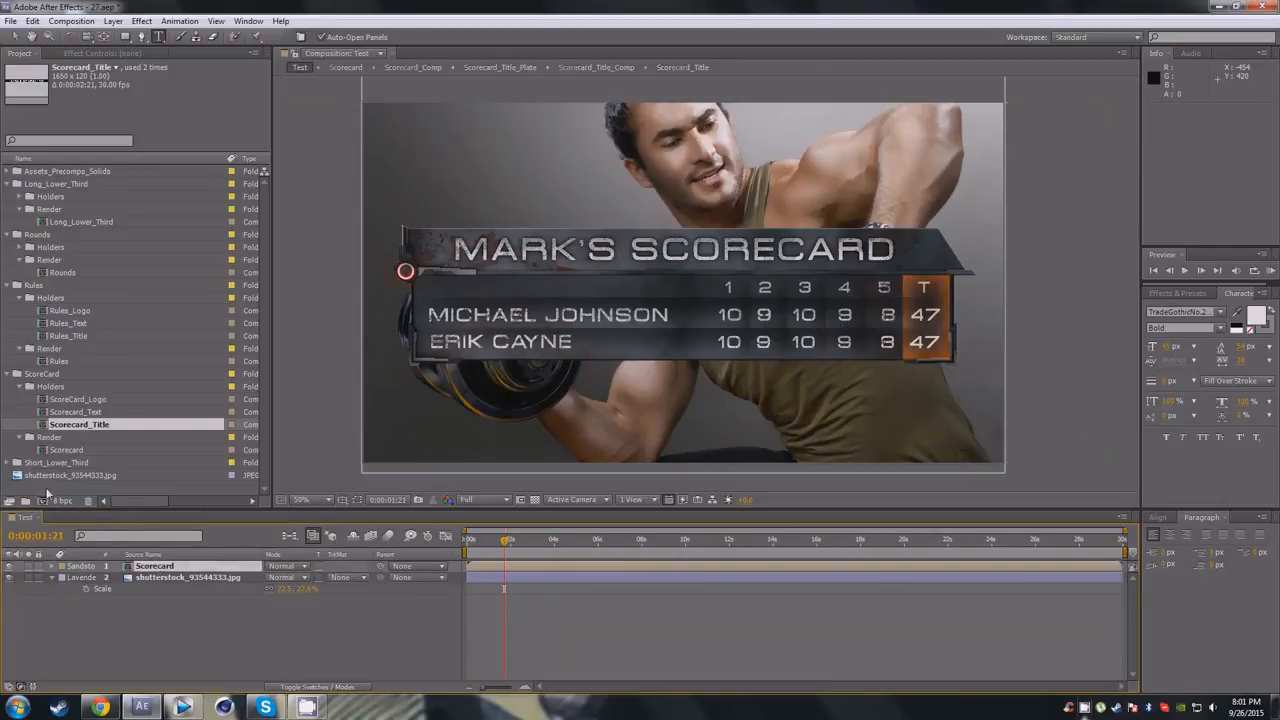
key(Delete)
click(8, 464)
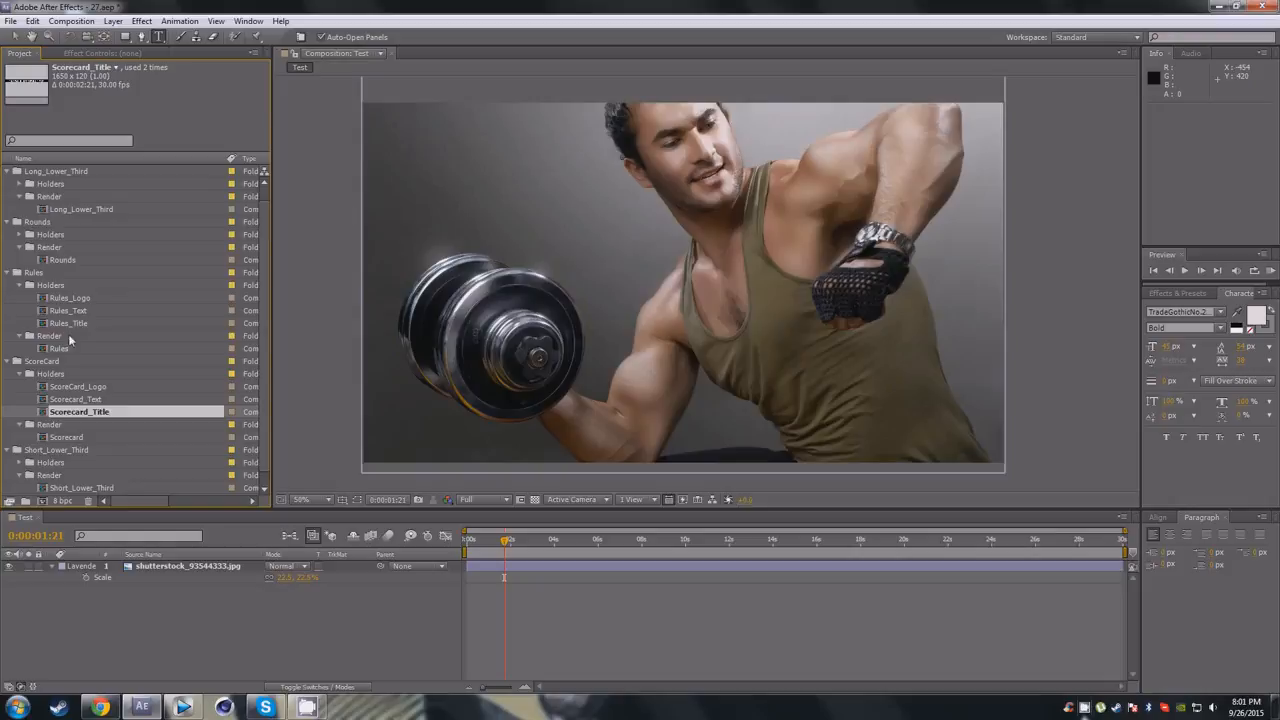
scroll(165, 300, down, 1)
drag(85, 475, 518, 546)
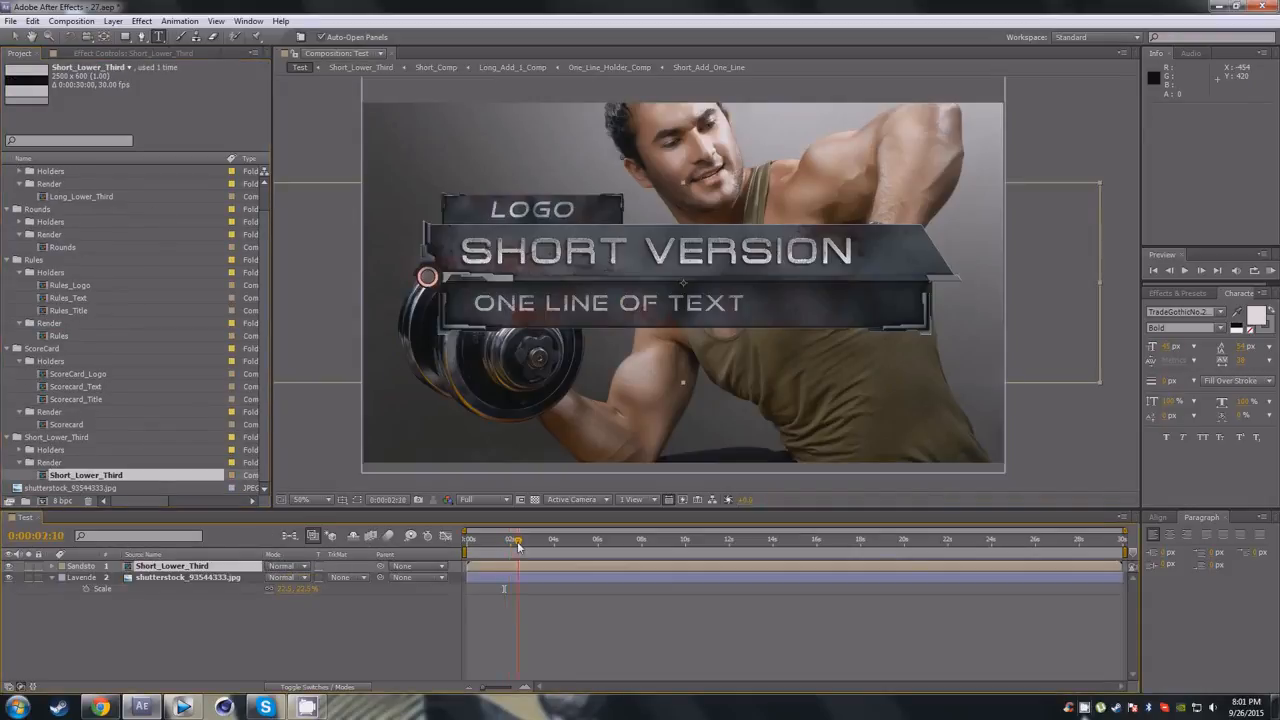
Scale the Short_Lower_Third layer down to about 71% and preview its opening animation around 0:00:00:29.
key(s)
drag(285, 578, 323, 580)
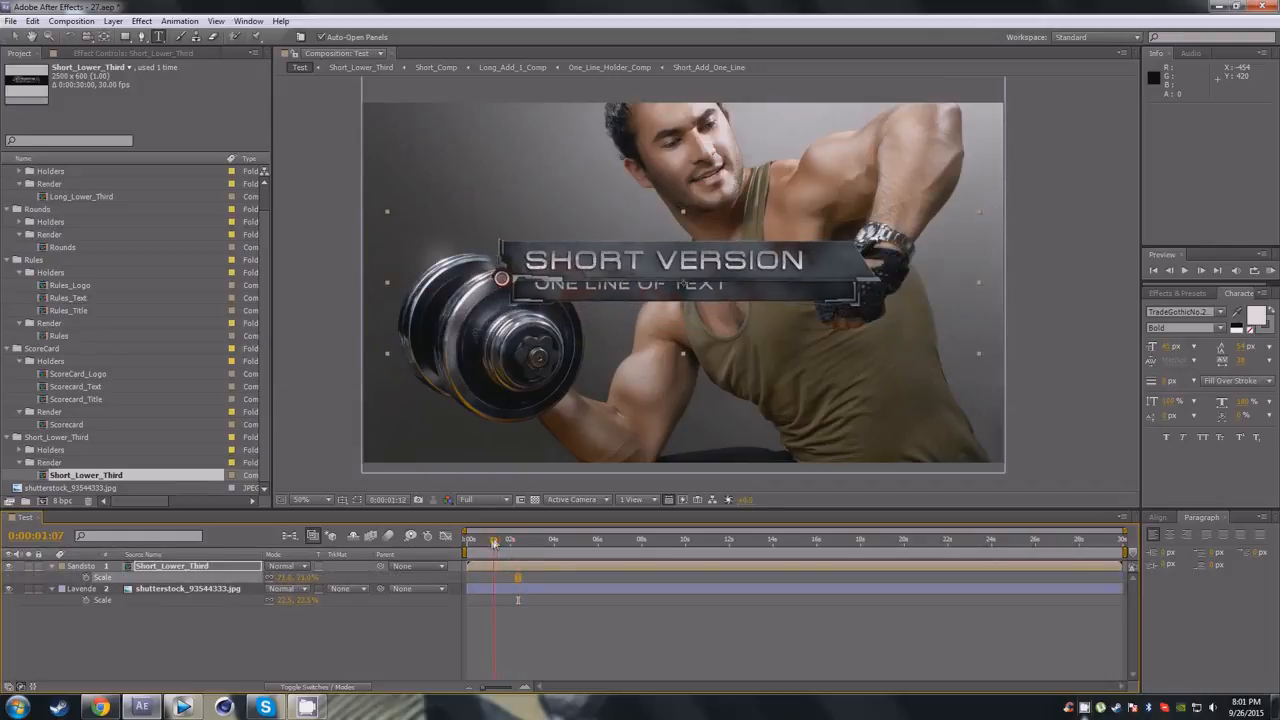
click(488, 541)
Open the Short_Lower_Third composition and preview its slider-driven title, logo and text-line animations up to 0:00:05:12.
double_click(497, 569)
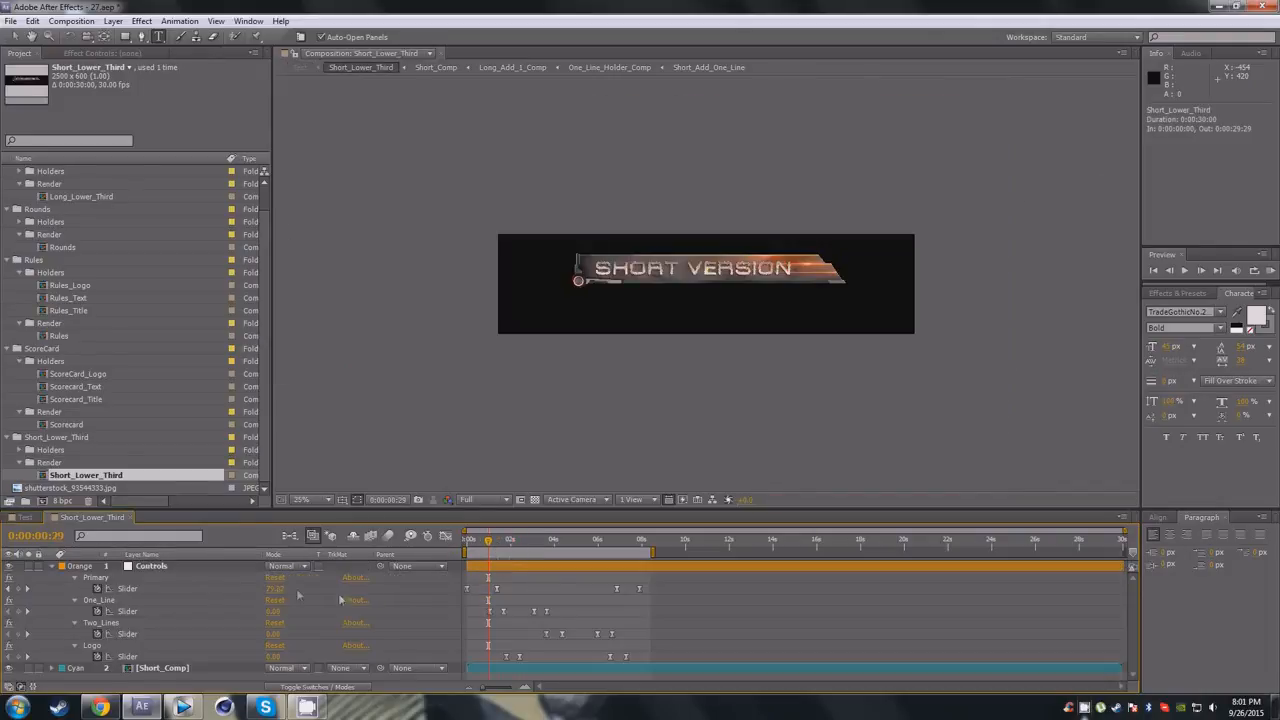
key(space)
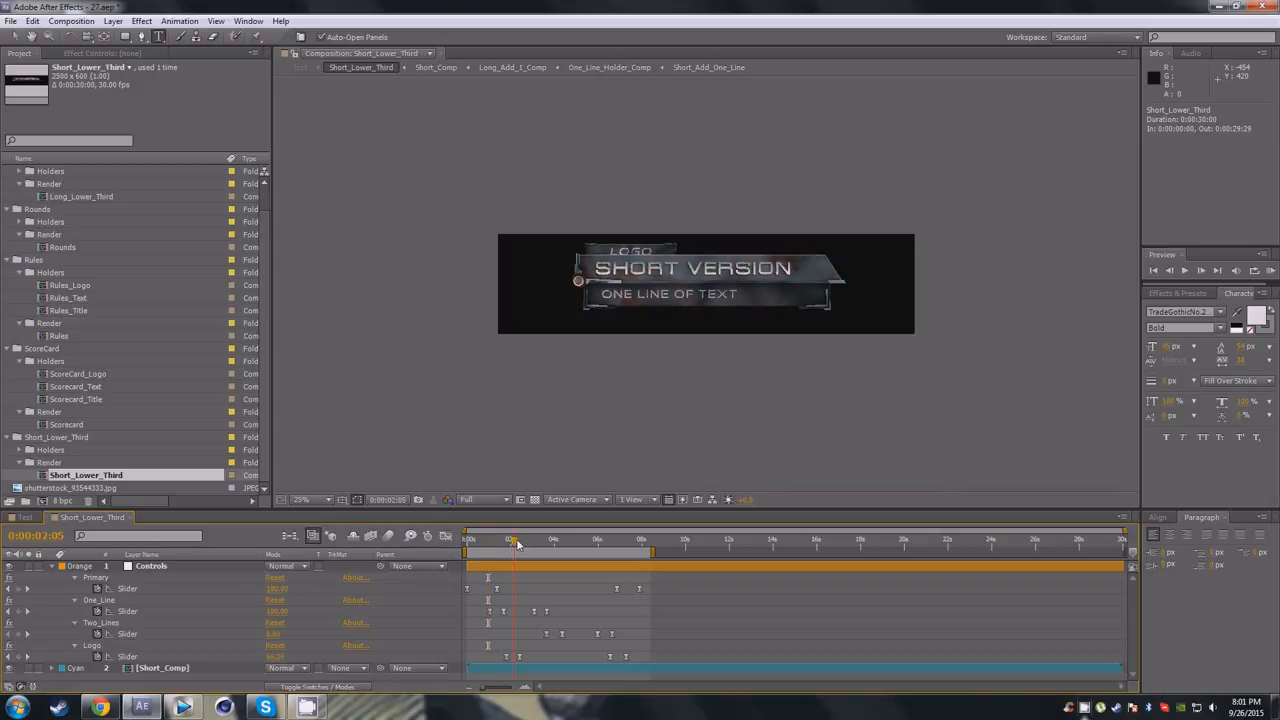
drag(540, 541, 585, 541)
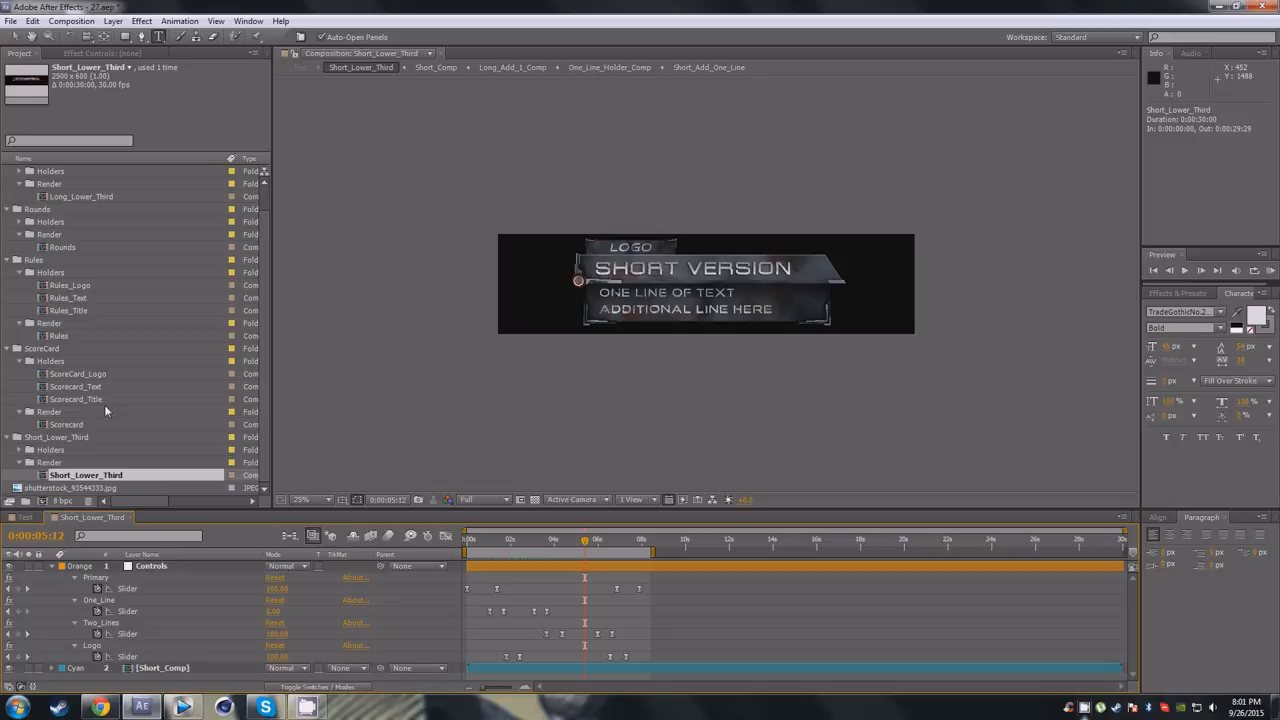
scroll(110, 405, up, 1)
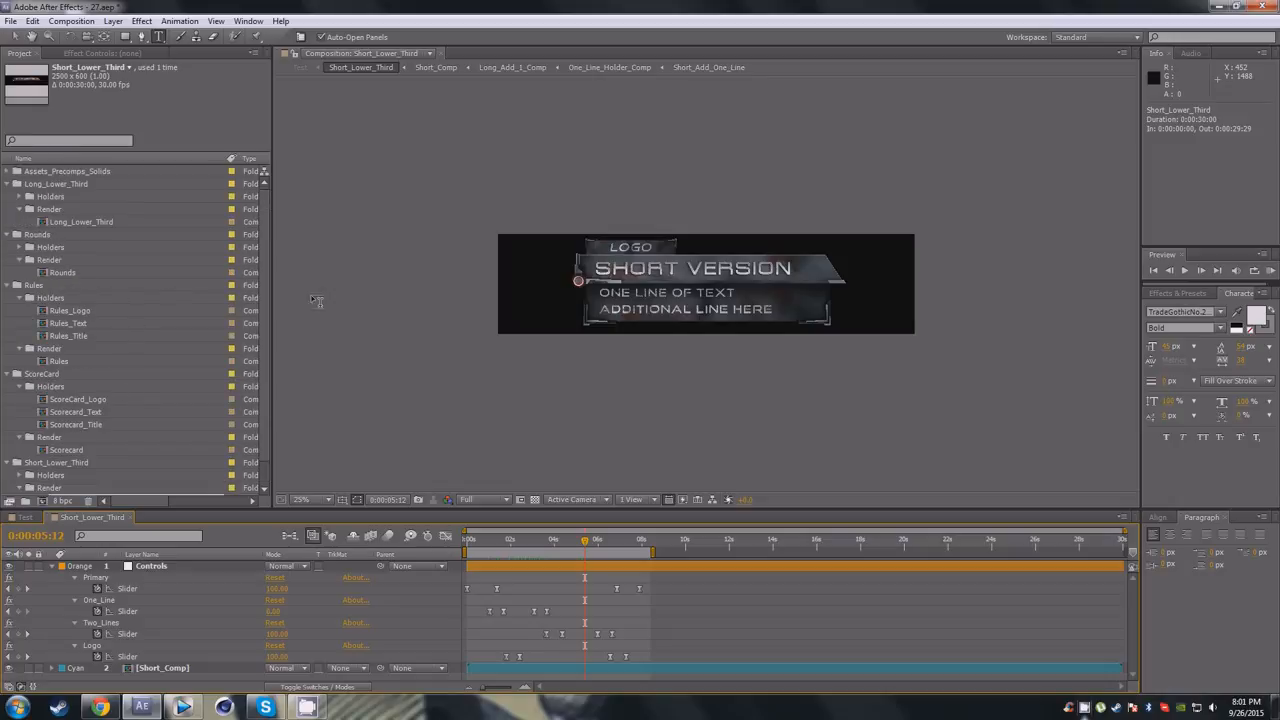